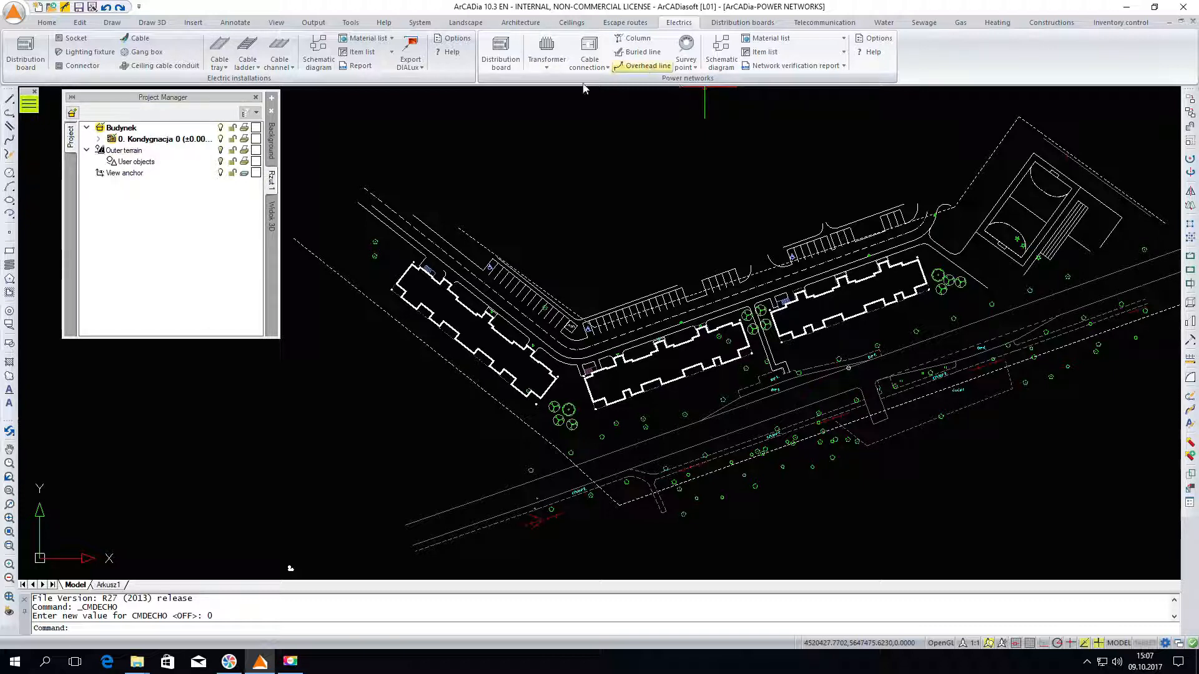
Step: Prepare a new transformer station with the library type Transformatory suche 630kVA and accept its properties
{"action": "left_click", "coordinate": [547, 49]}
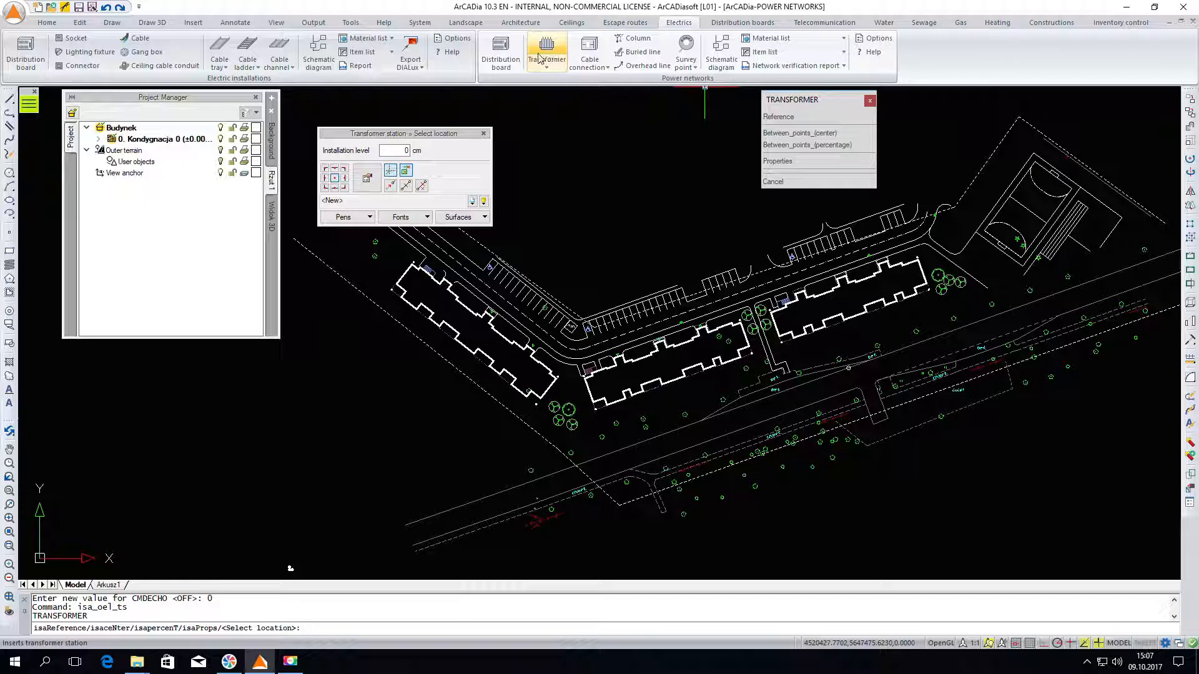
{"action": "left_click", "coordinate": [367, 179]}
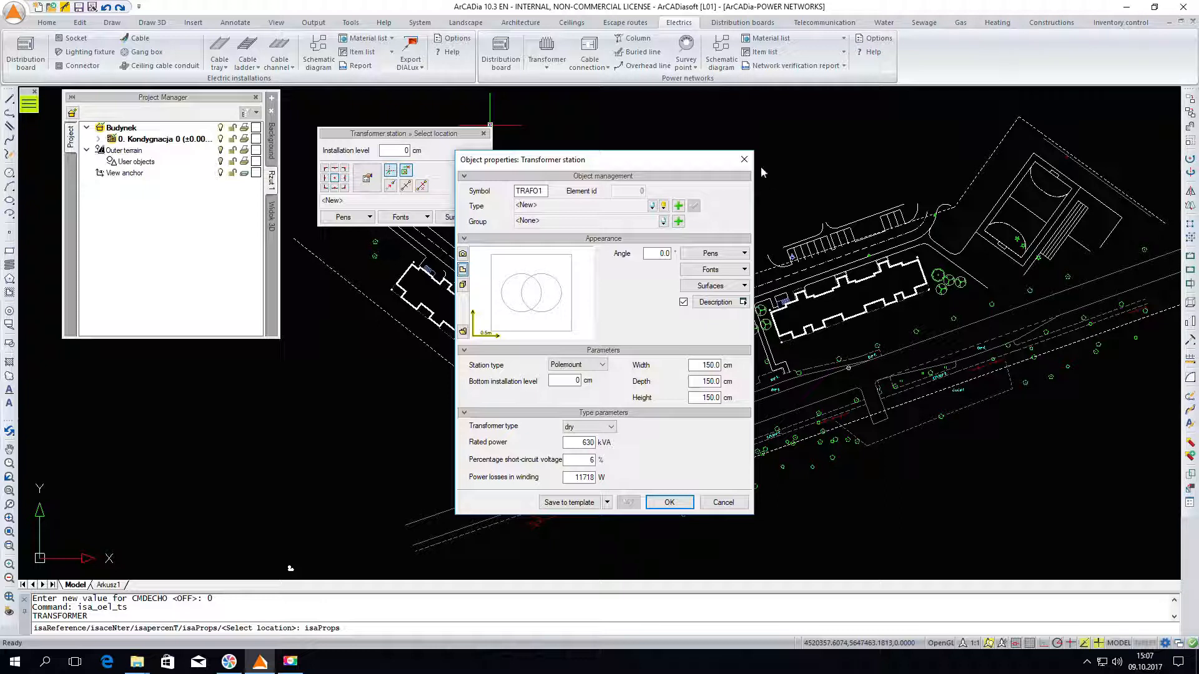
{"action": "left_click", "coordinate": [664, 206]}
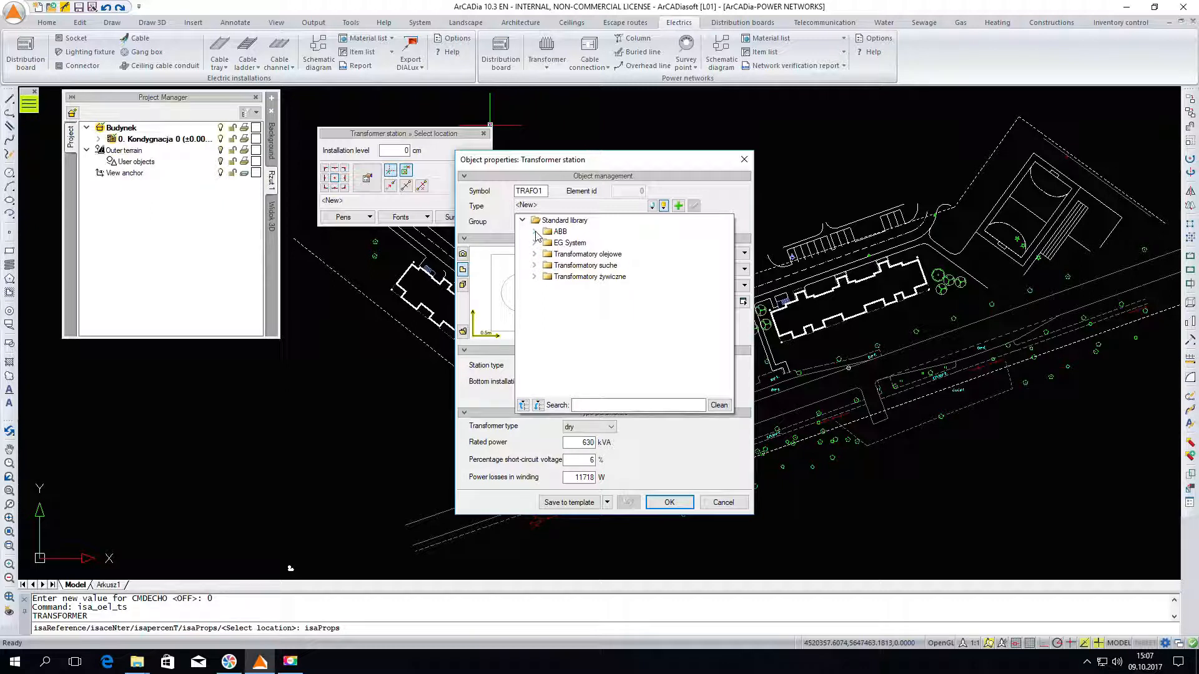
{"action": "left_click", "coordinate": [534, 266]}
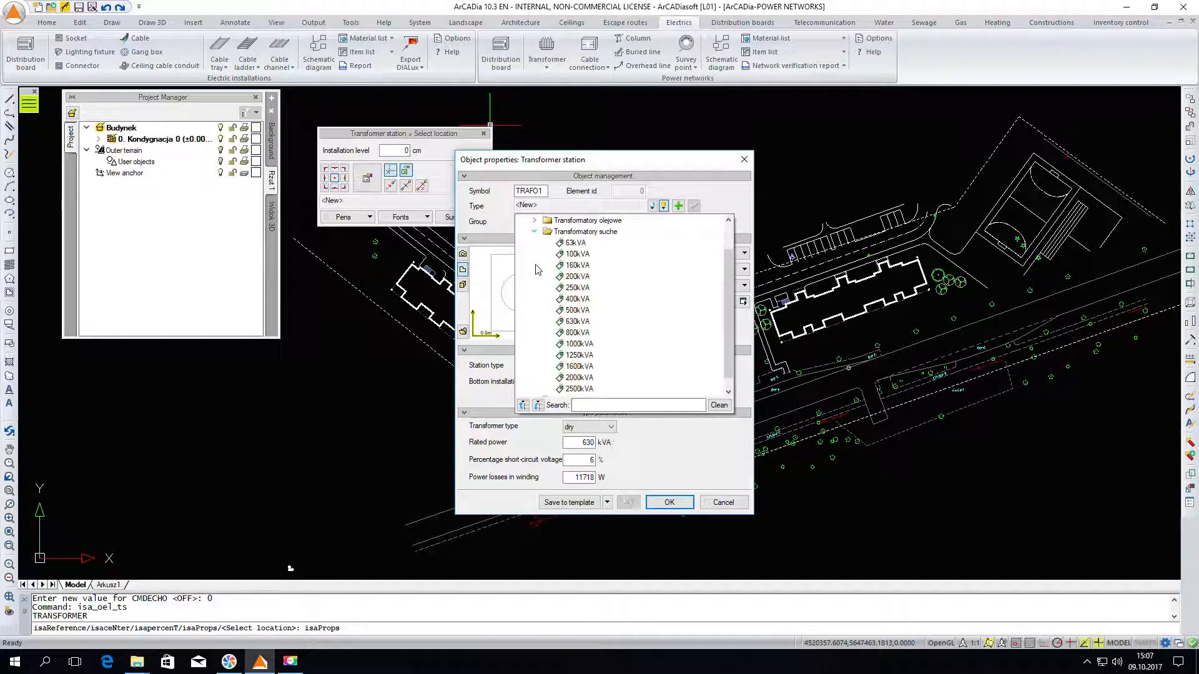
{"action": "left_click", "coordinate": [577, 321]}
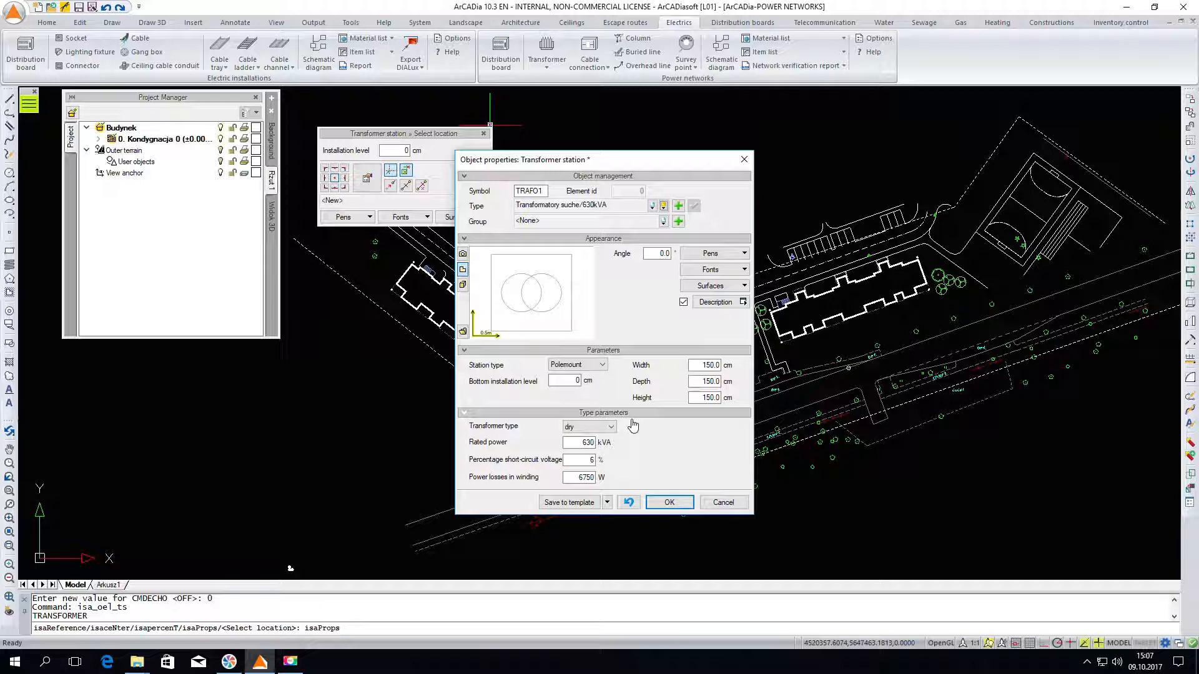
{"action": "left_click", "coordinate": [668, 503]}
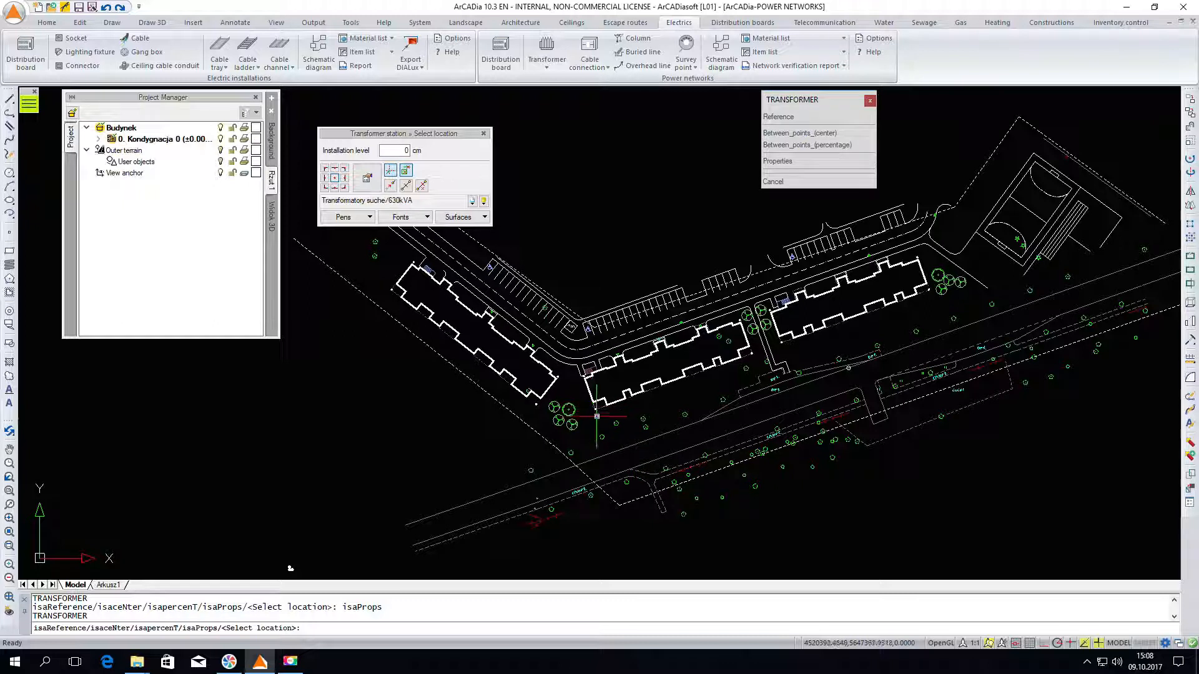
Step: Place one transformer station just northwest of the parking bays by the western building, rotated parallel to the dashed boundary line
{"action": "scroll", "coordinate": [597, 415], "scroll_direction": "down", "scroll_amount": 2}
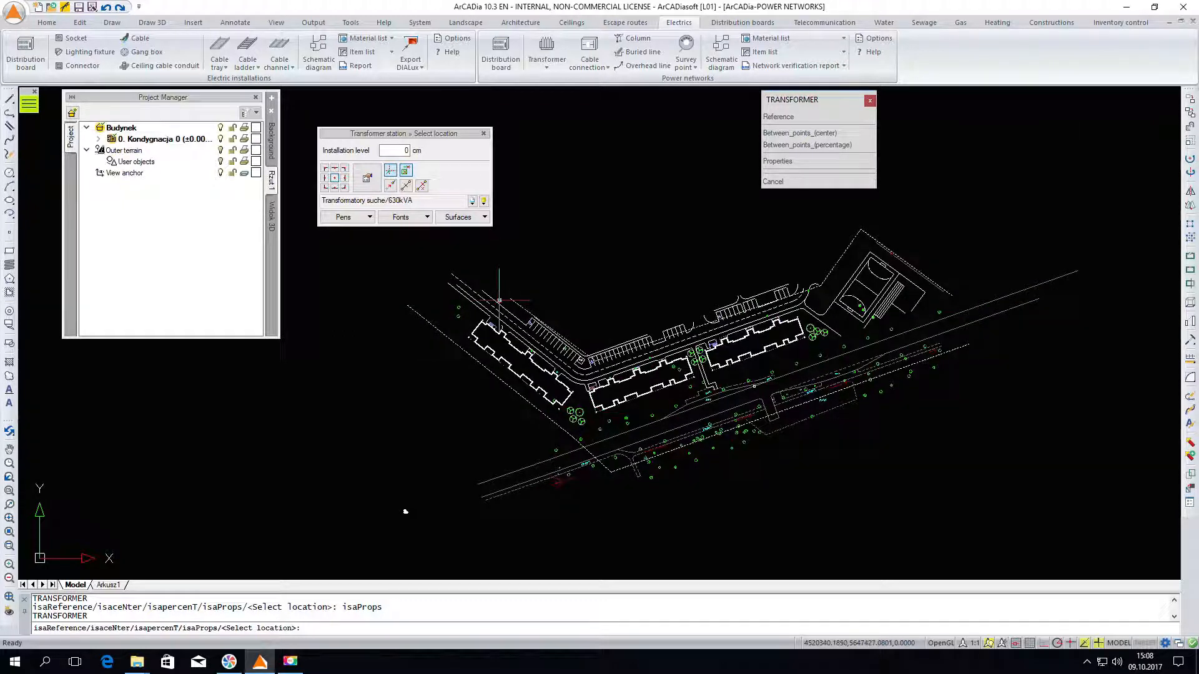
{"action": "scroll", "coordinate": [500, 305], "scroll_direction": "up", "scroll_amount": 4}
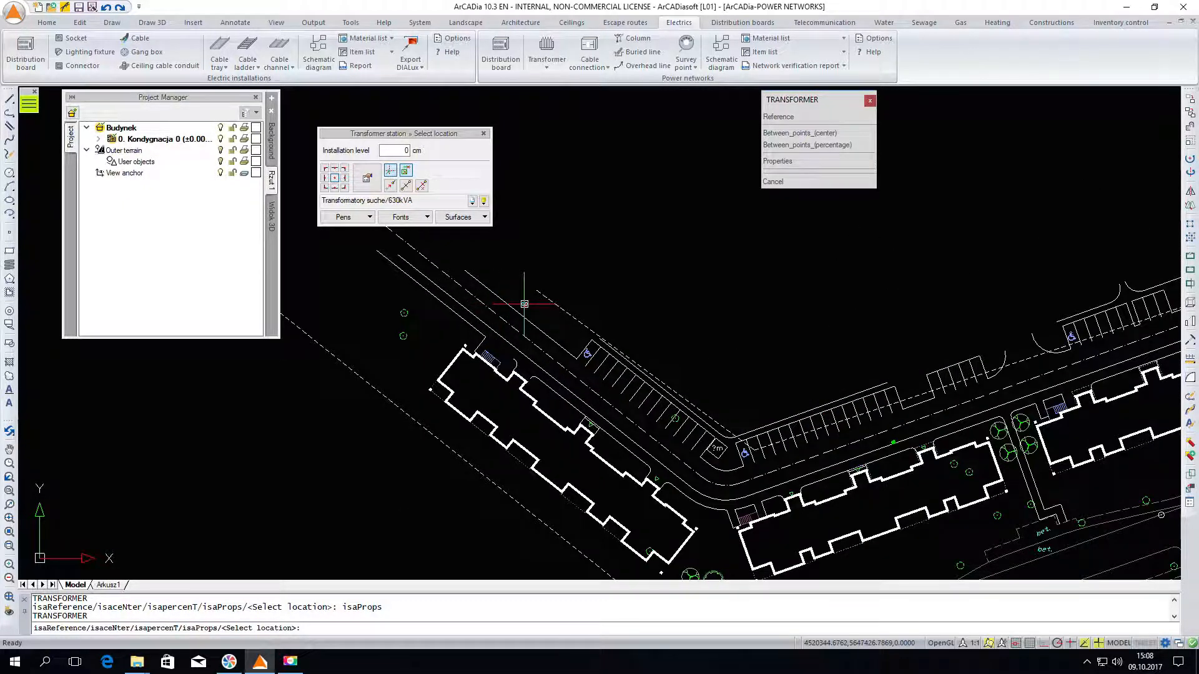
{"action": "scroll", "coordinate": [524, 304], "scroll_direction": "up", "scroll_amount": 3}
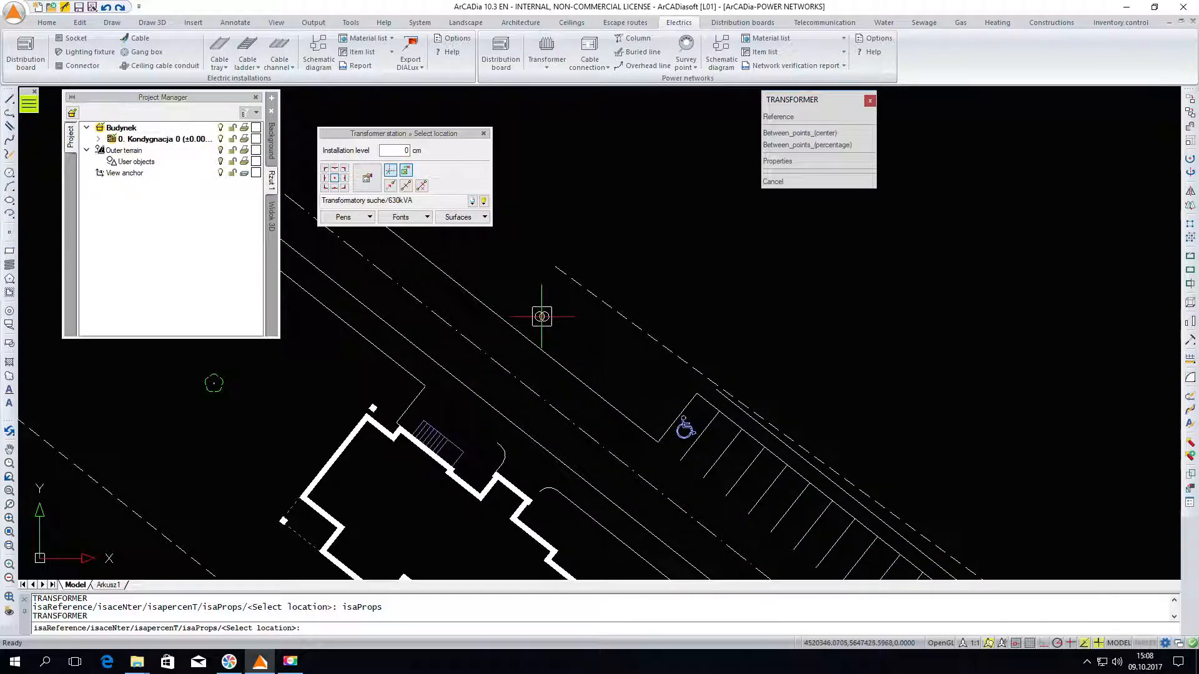
{"action": "left_click", "coordinate": [612, 340]}
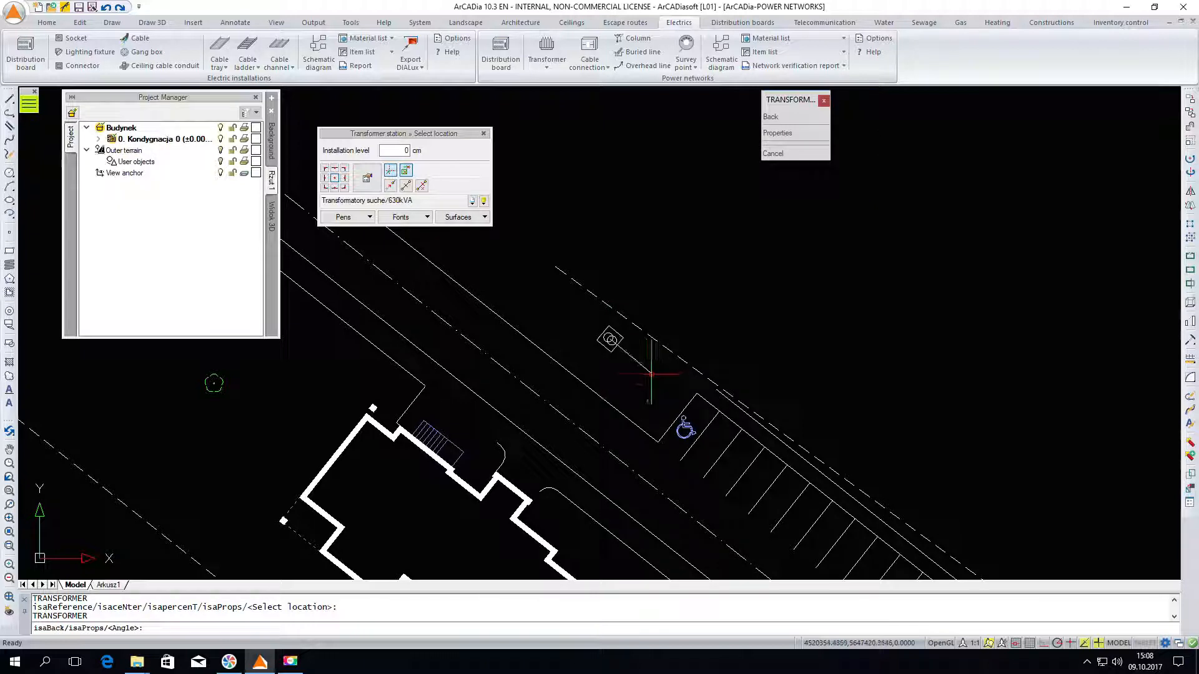
{"action": "left_click", "coordinate": [668, 384]}
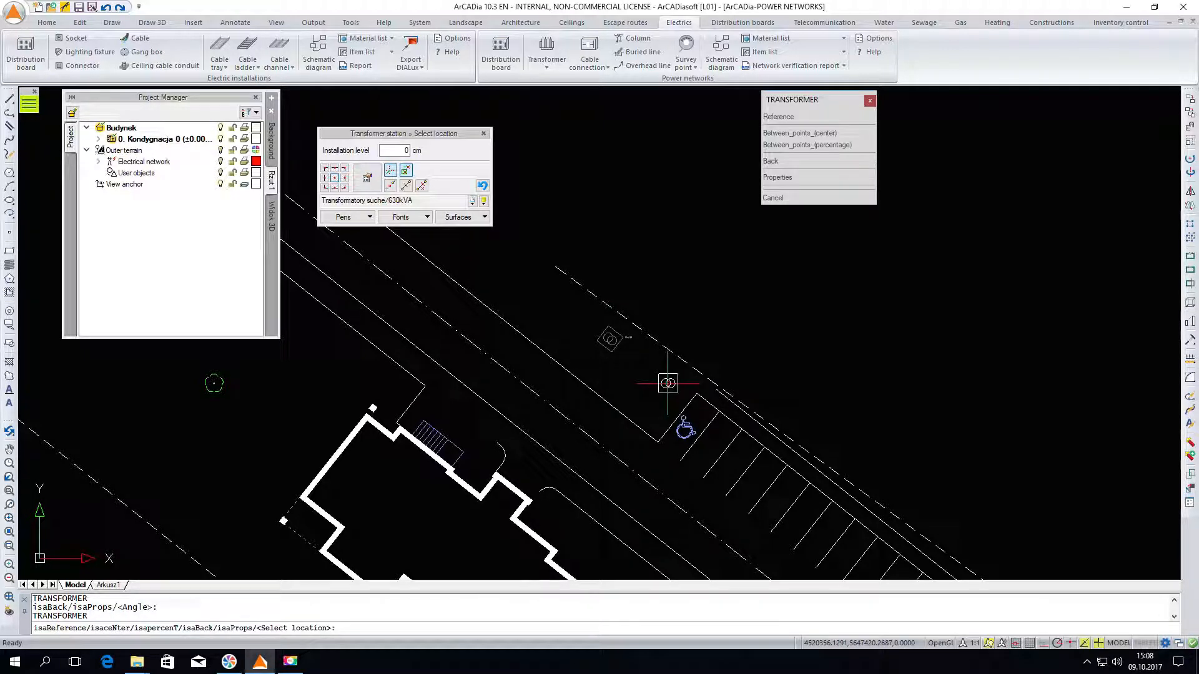
{"action": "key", "text": "Escape"}
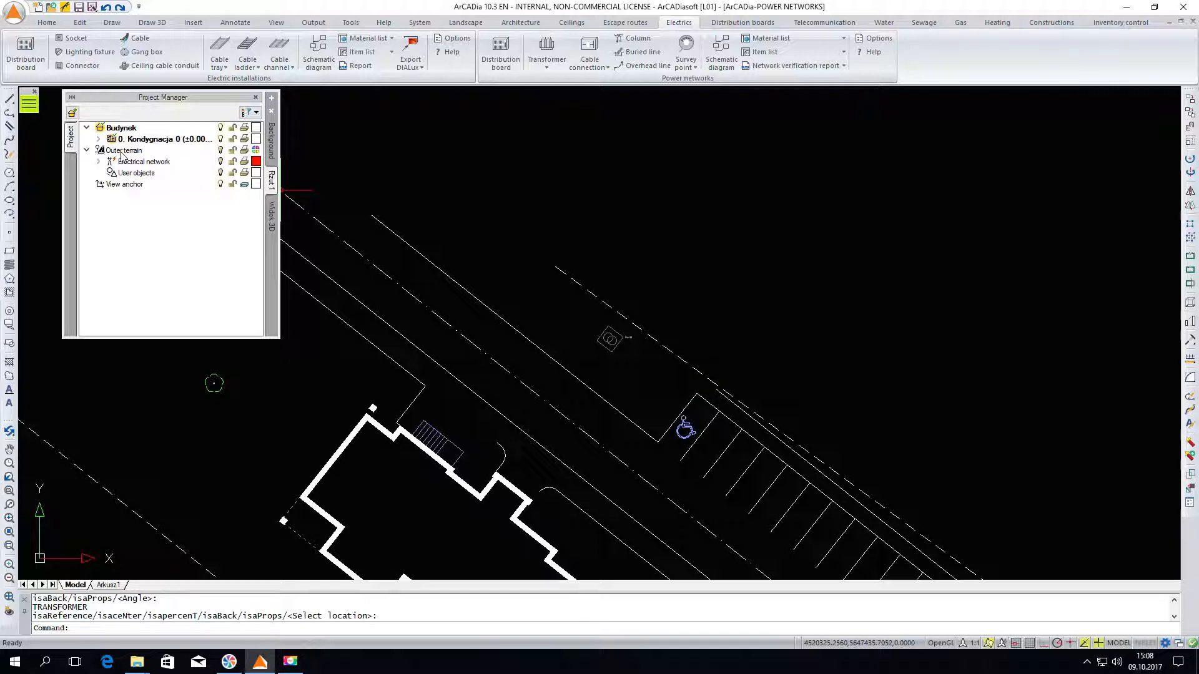
Step: Make Outer terrain the active element of the project
{"action": "double_click", "coordinate": [122, 152]}
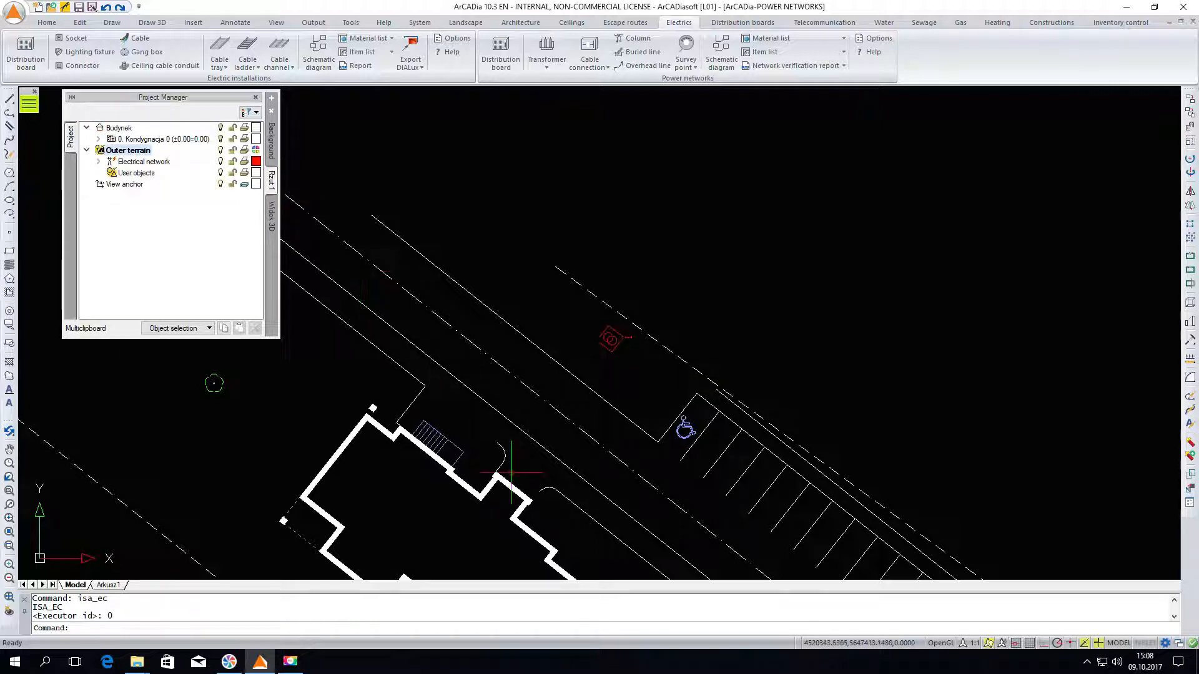
{"action": "scroll", "coordinate": [384, 218], "scroll_direction": "down", "scroll_amount": 2}
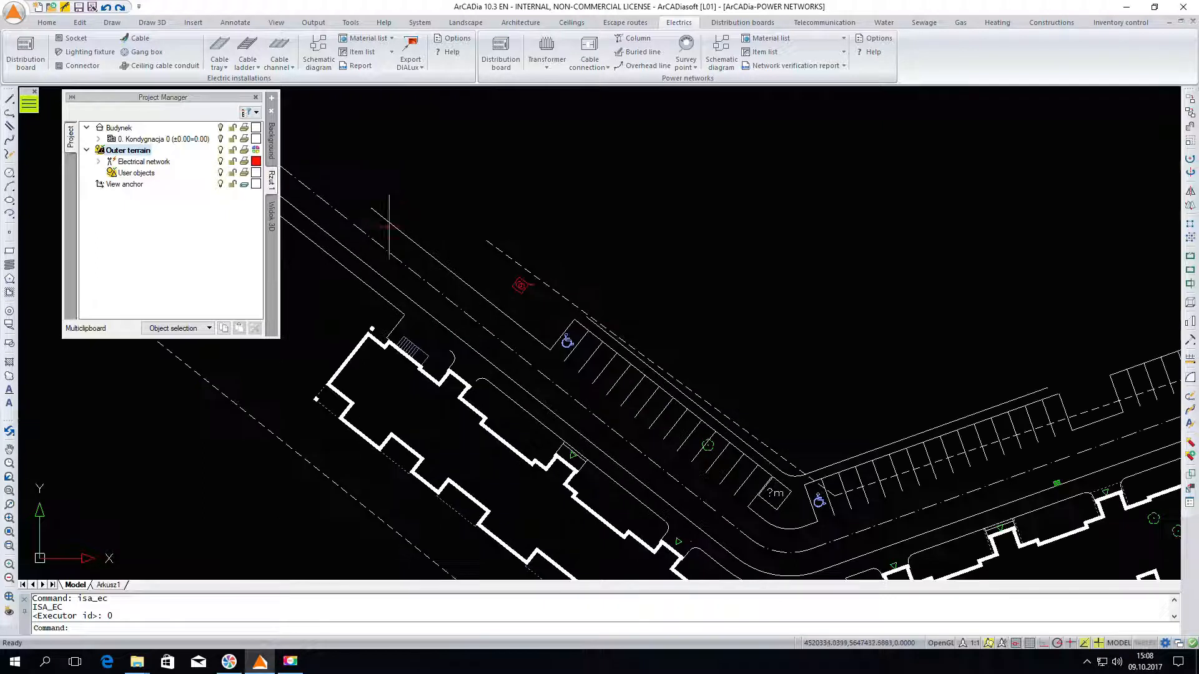
{"action": "scroll", "coordinate": [514, 443], "scroll_direction": "up", "scroll_amount": 2}
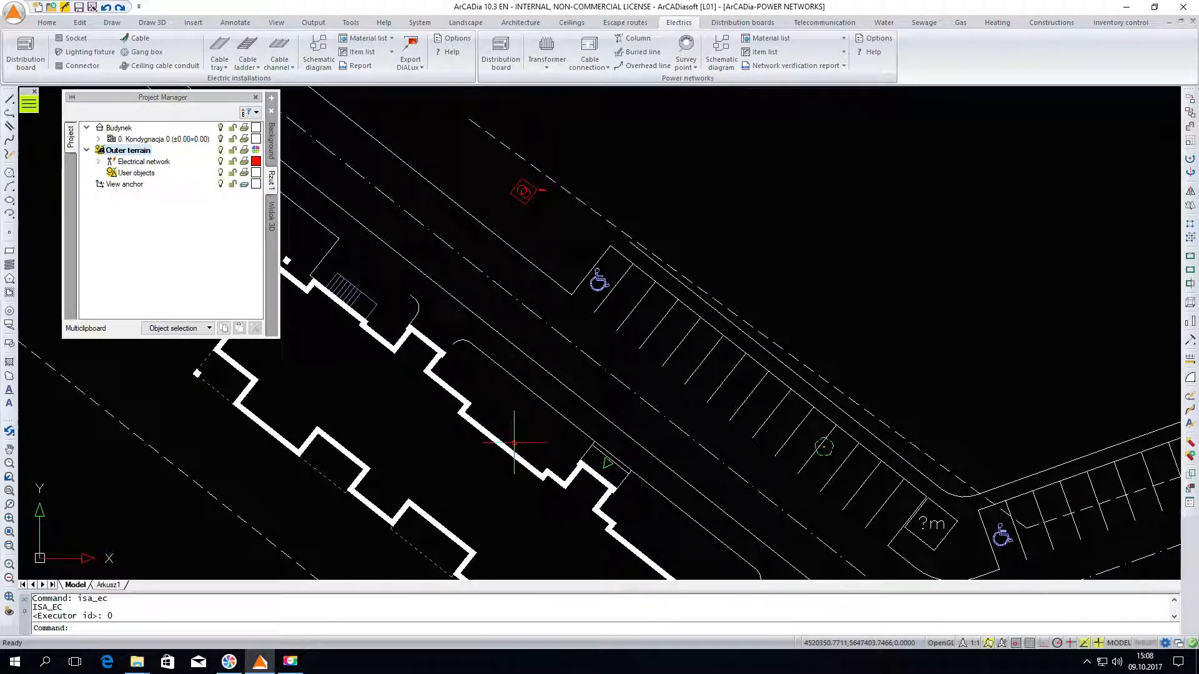
Step: Insert a cable connection by its lower-left corner on the western building's northeast facade, nearest the transformer, rotated along the wall
{"action": "left_click", "coordinate": [589, 53]}
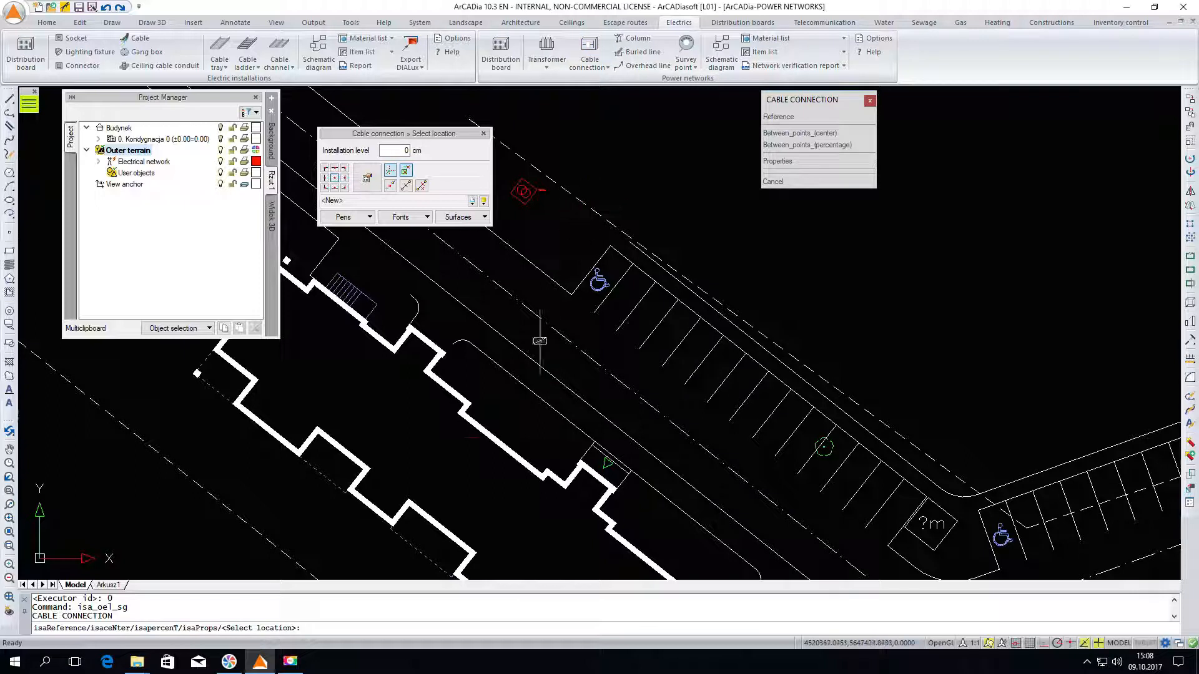
{"action": "scroll", "coordinate": [445, 374], "scroll_direction": "up", "scroll_amount": 3}
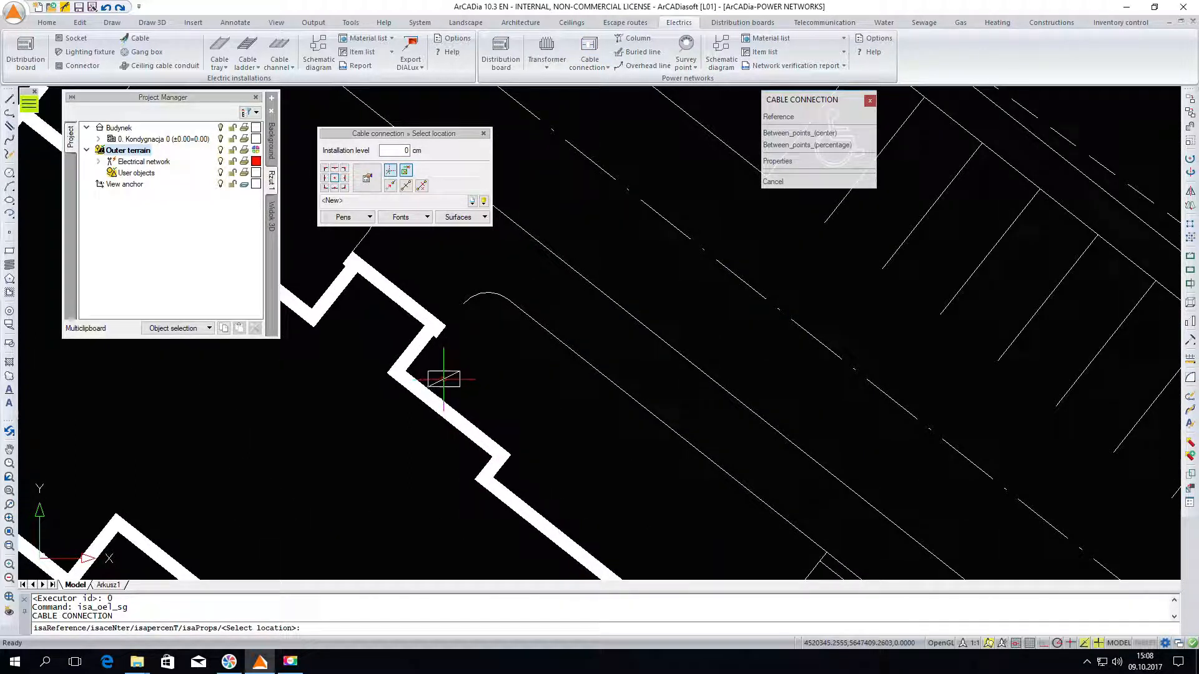
{"action": "left_click", "coordinate": [324, 188]}
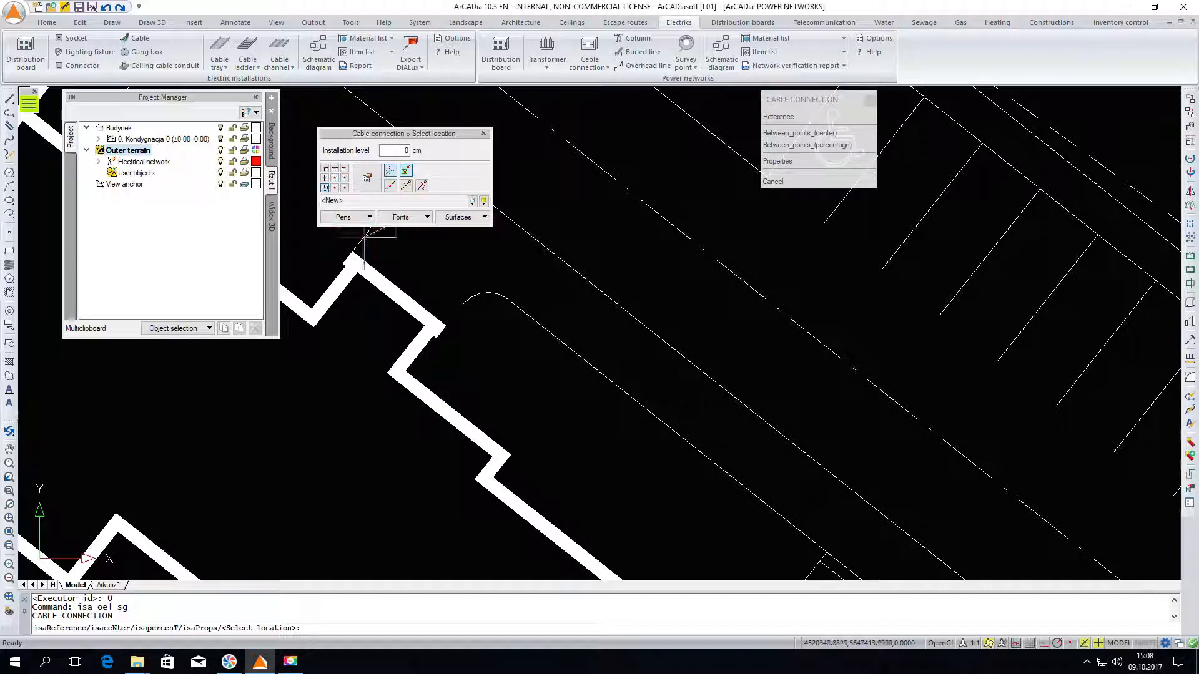
{"action": "left_click", "coordinate": [432, 391]}
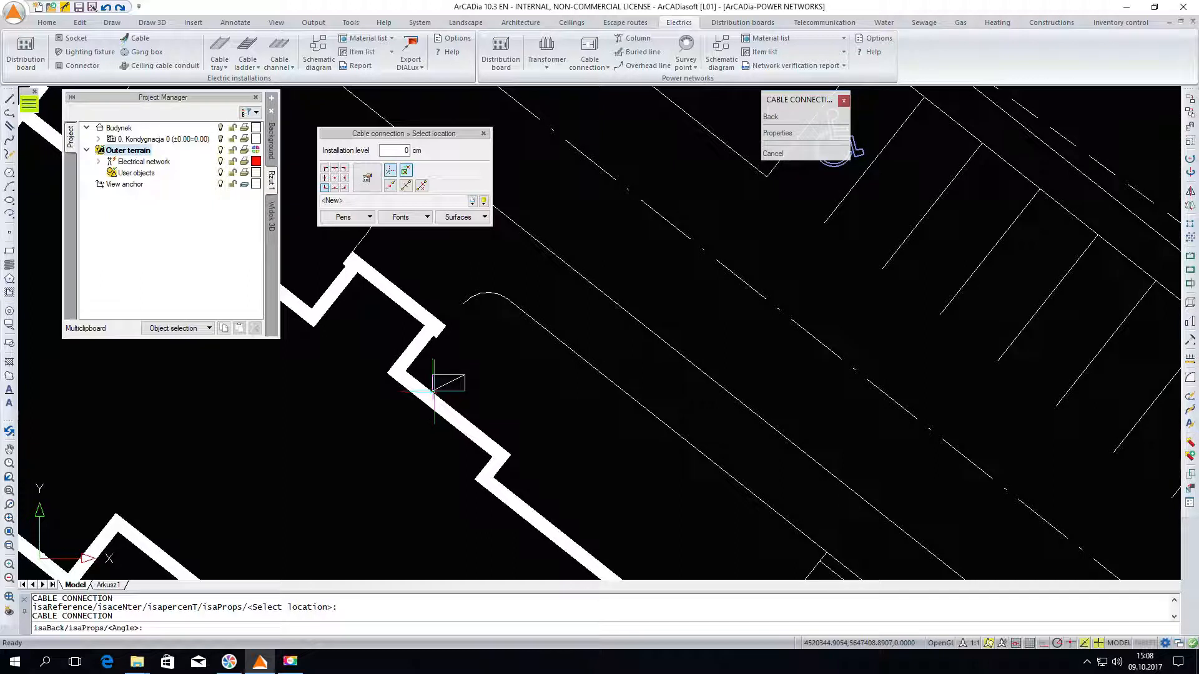
{"action": "left_click", "coordinate": [480, 414]}
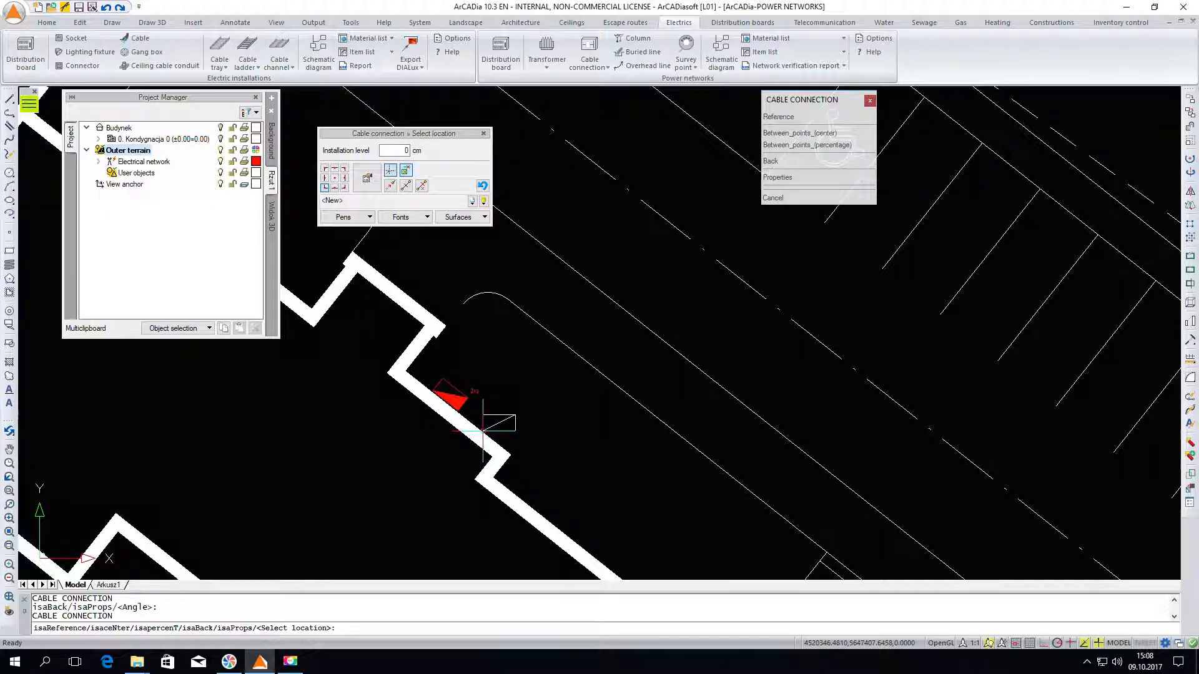
Step: Place a second cable connection in the wall recess beside the western building's middle entrance, rotated along the facade
{"action": "scroll", "coordinate": [410, 378], "scroll_direction": "down", "scroll_amount": 3}
{"action": "scroll", "coordinate": [410, 379], "scroll_direction": "down", "scroll_amount": 2}
{"action": "scroll", "coordinate": [562, 487], "scroll_direction": "up", "scroll_amount": 3}
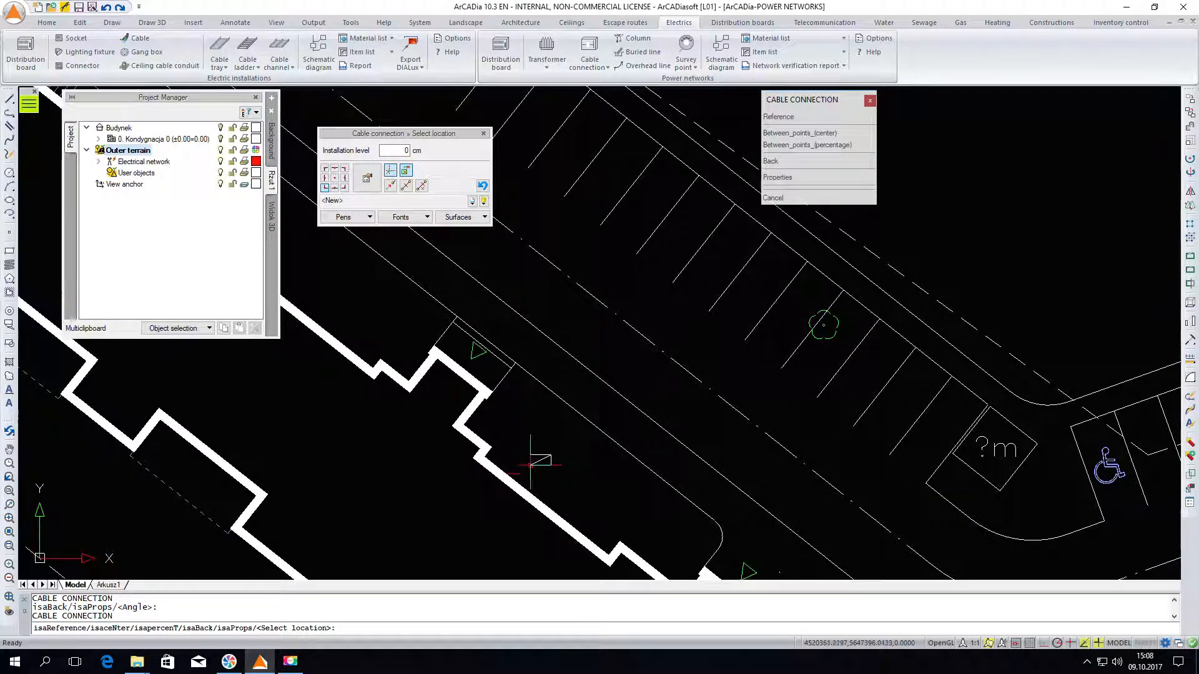
{"action": "left_click", "coordinate": [485, 431]}
{"action": "left_click", "coordinate": [490, 434]}
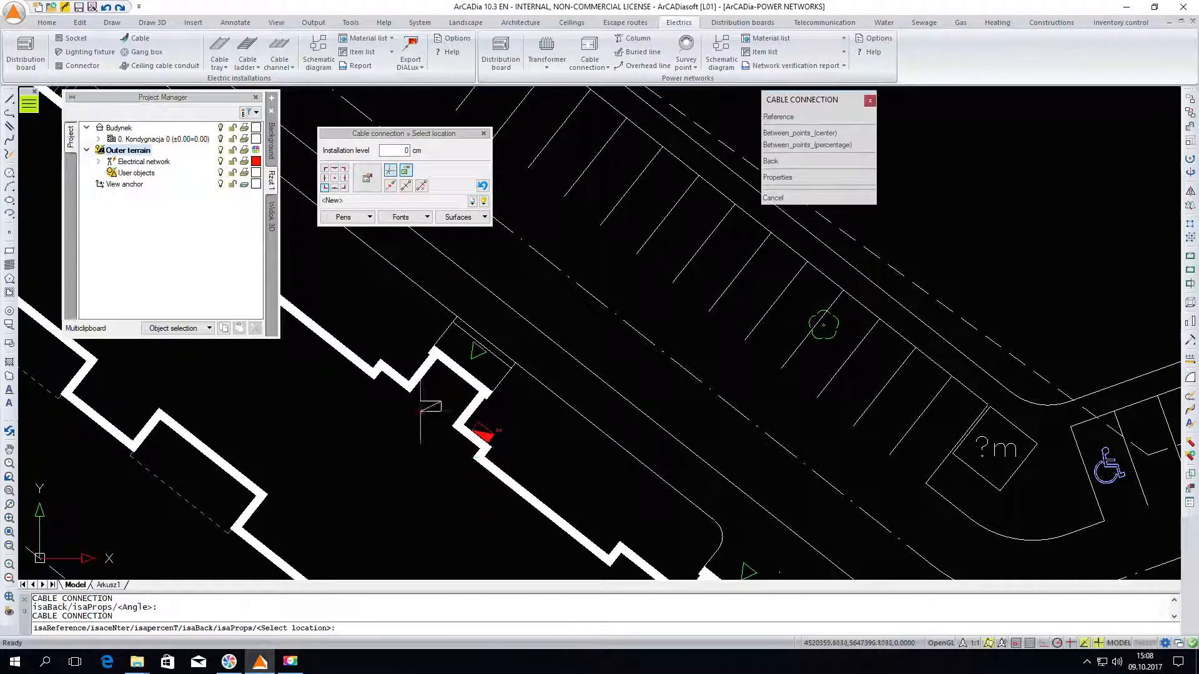
Step: Place a third cable connection beside the western building's southeastern entrance, rotated along the facade, and finish the insertion
{"action": "scroll", "coordinate": [339, 302], "scroll_direction": "down", "scroll_amount": 3}
{"action": "scroll", "coordinate": [440, 381], "scroll_direction": "up", "scroll_amount": 2}
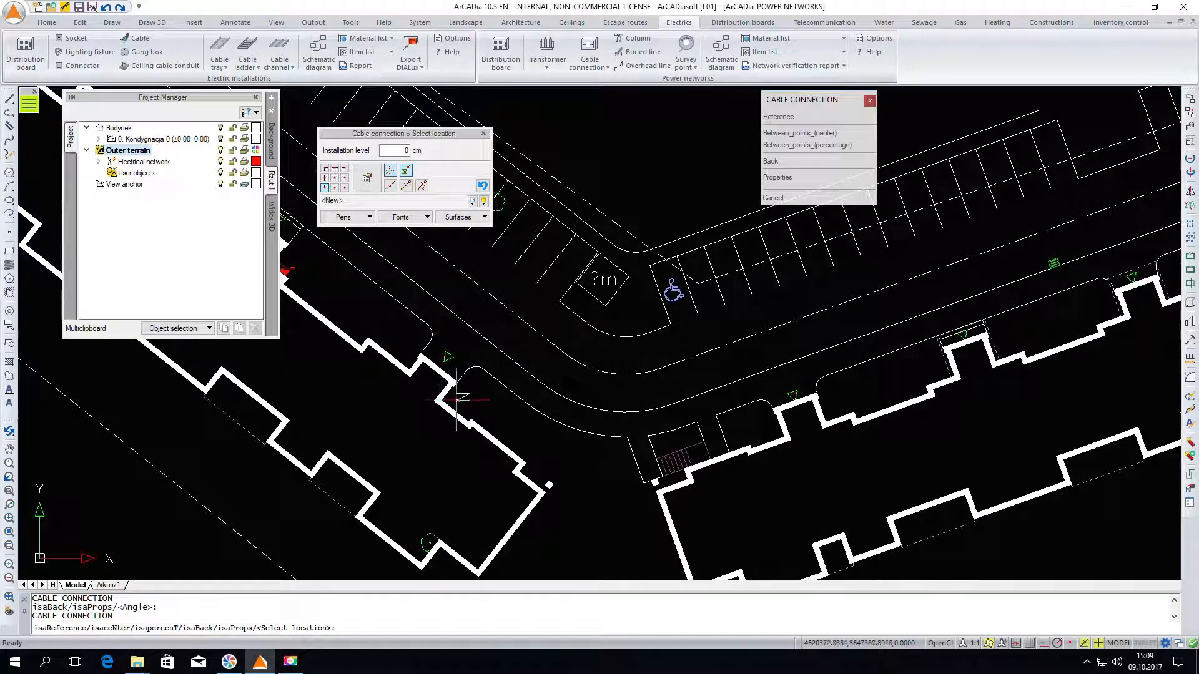
{"action": "left_click", "coordinate": [454, 404]}
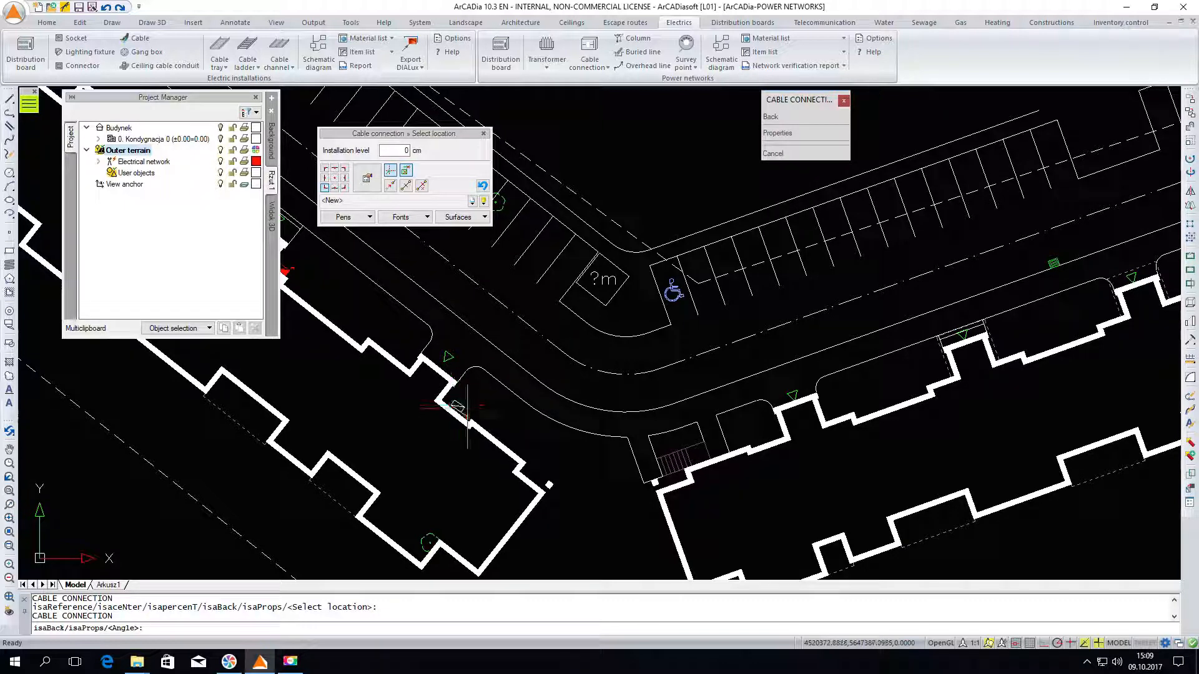
{"action": "left_click", "coordinate": [469, 418]}
{"action": "key", "text": "Escape"}
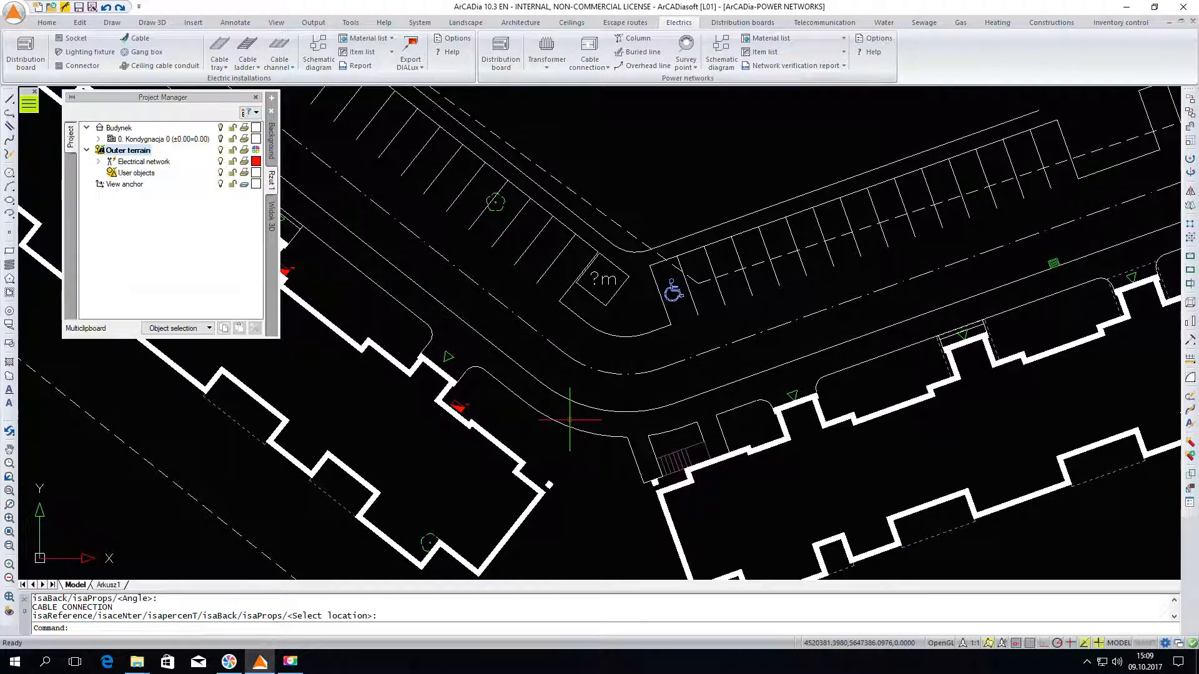
Step: Review the object properties of the middle cable connection on the western building, leaving its parameters as they are
{"action": "middle_click_drag", "start_coordinate": [509, 403], "coordinate": [755, 512]}
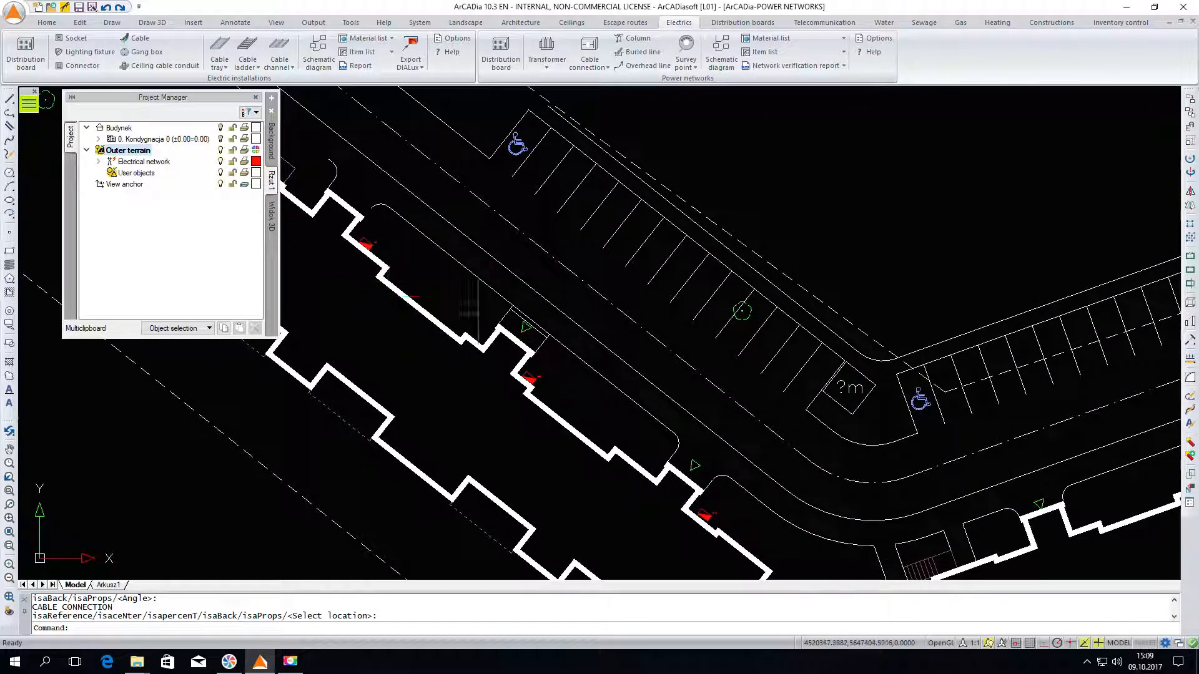
{"action": "double_click", "coordinate": [534, 380]}
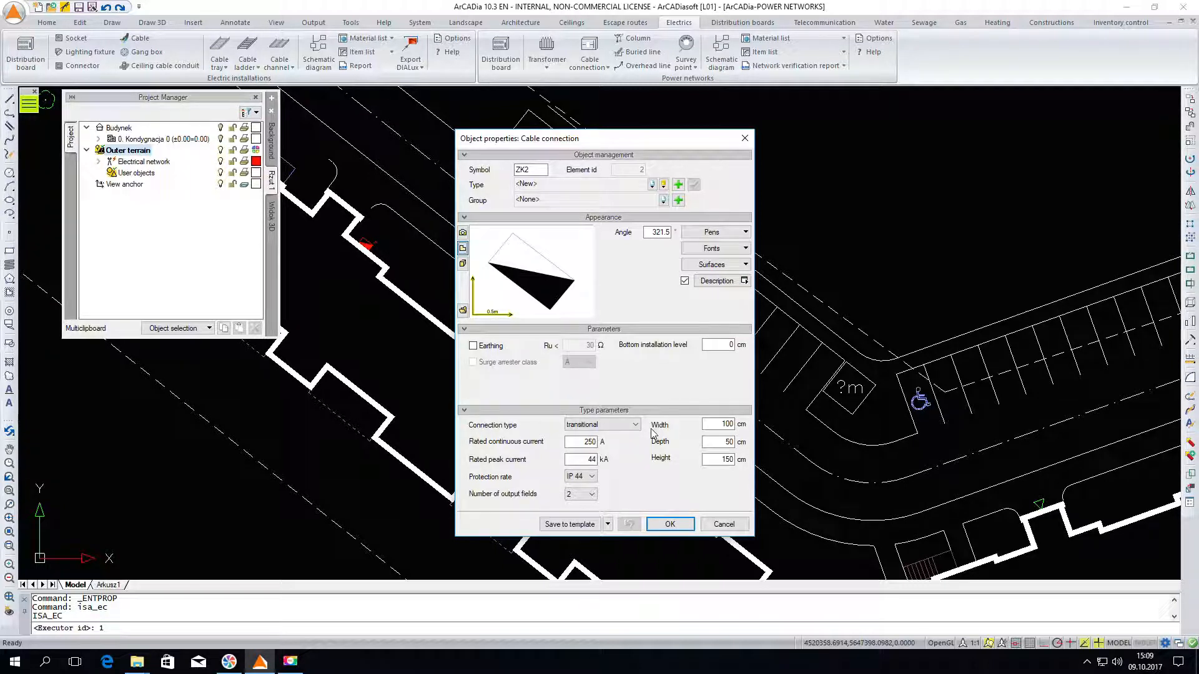
{"action": "left_click", "coordinate": [662, 524]}
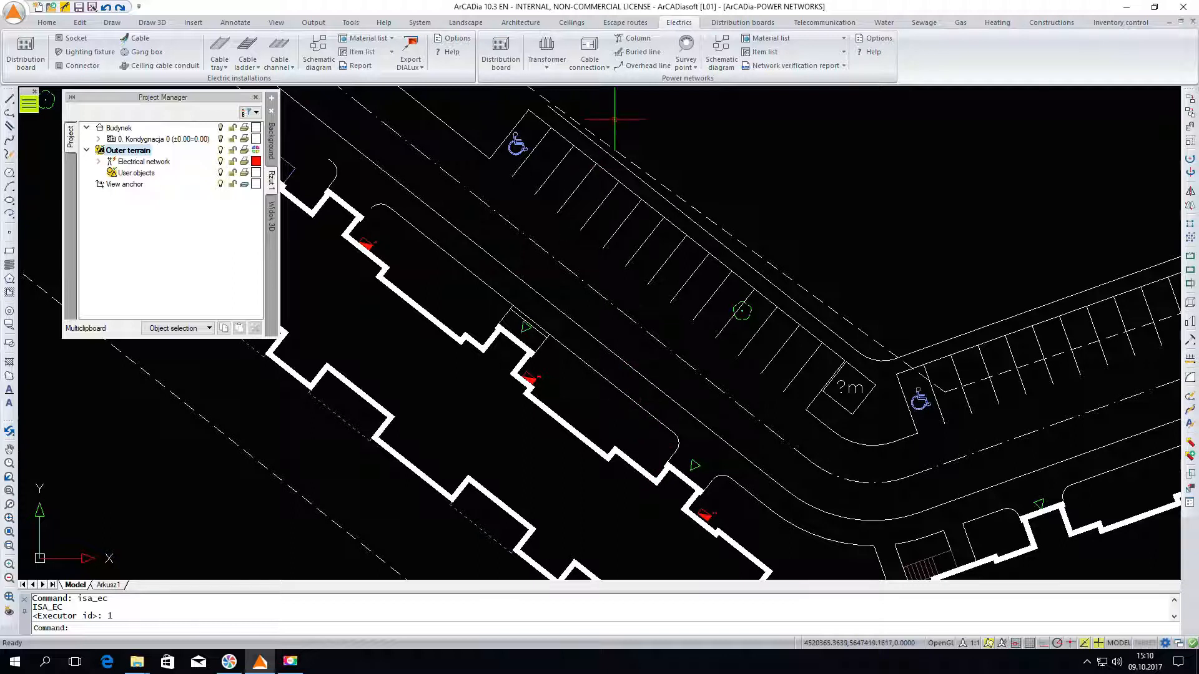
Step: Start a buried line and enable initial protection in its properties
{"action": "left_click", "coordinate": [635, 52]}
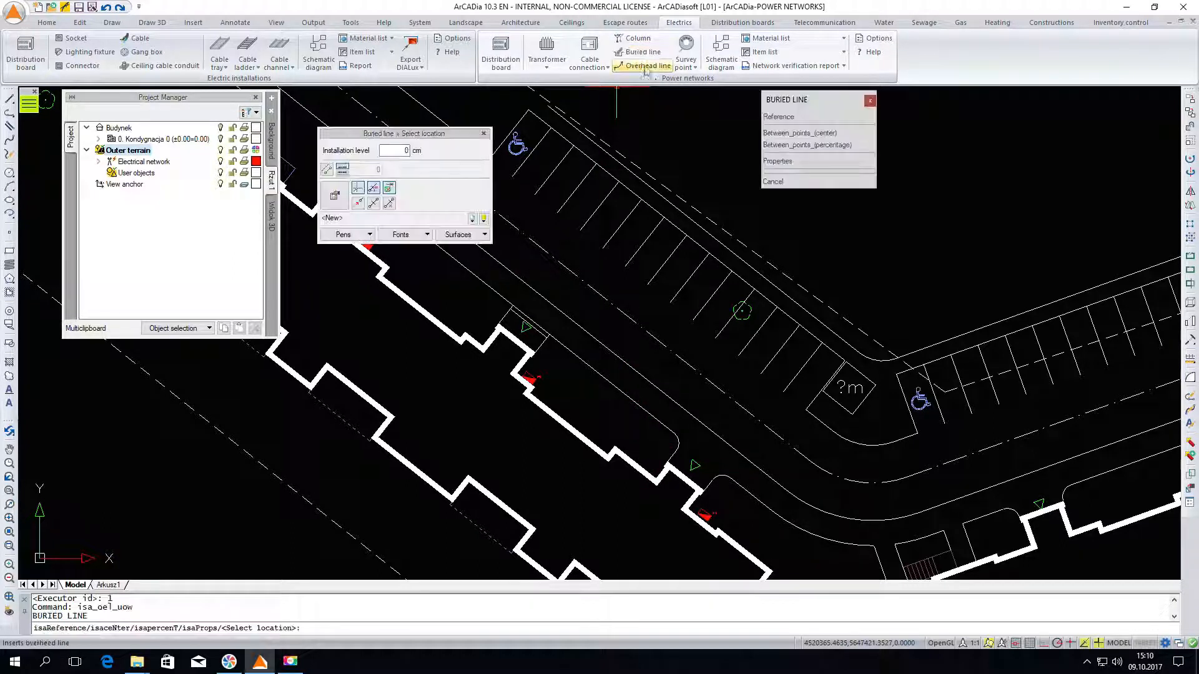
{"action": "left_click", "coordinate": [336, 198]}
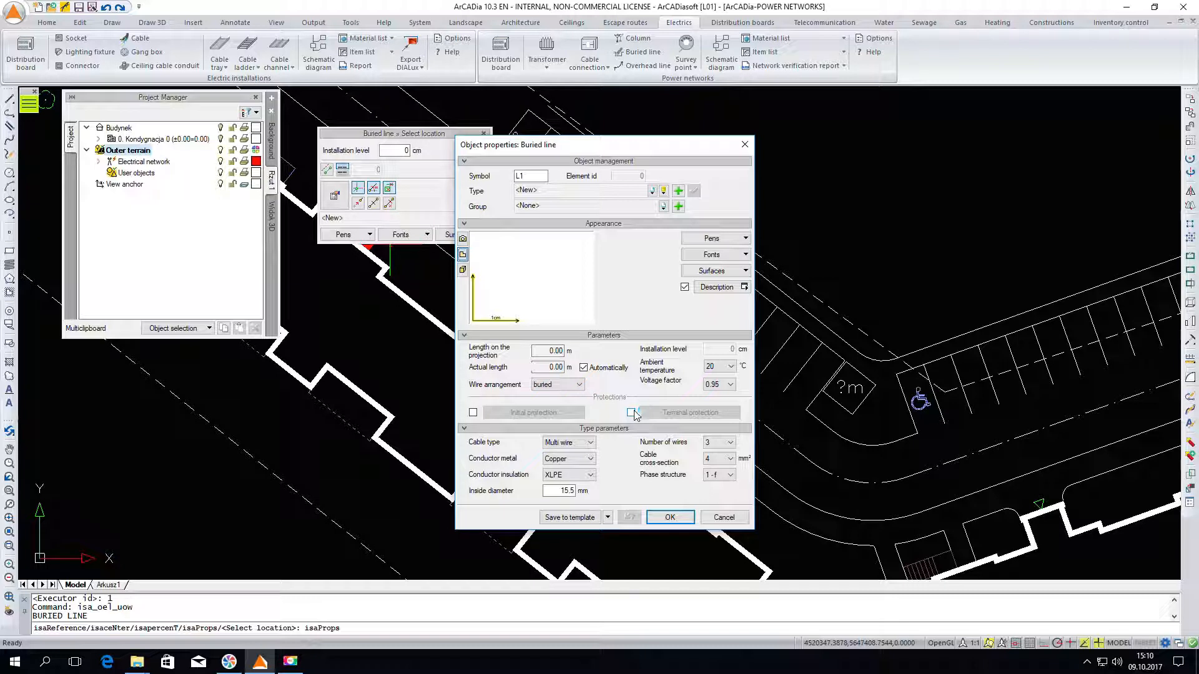
{"action": "left_click", "coordinate": [473, 413]}
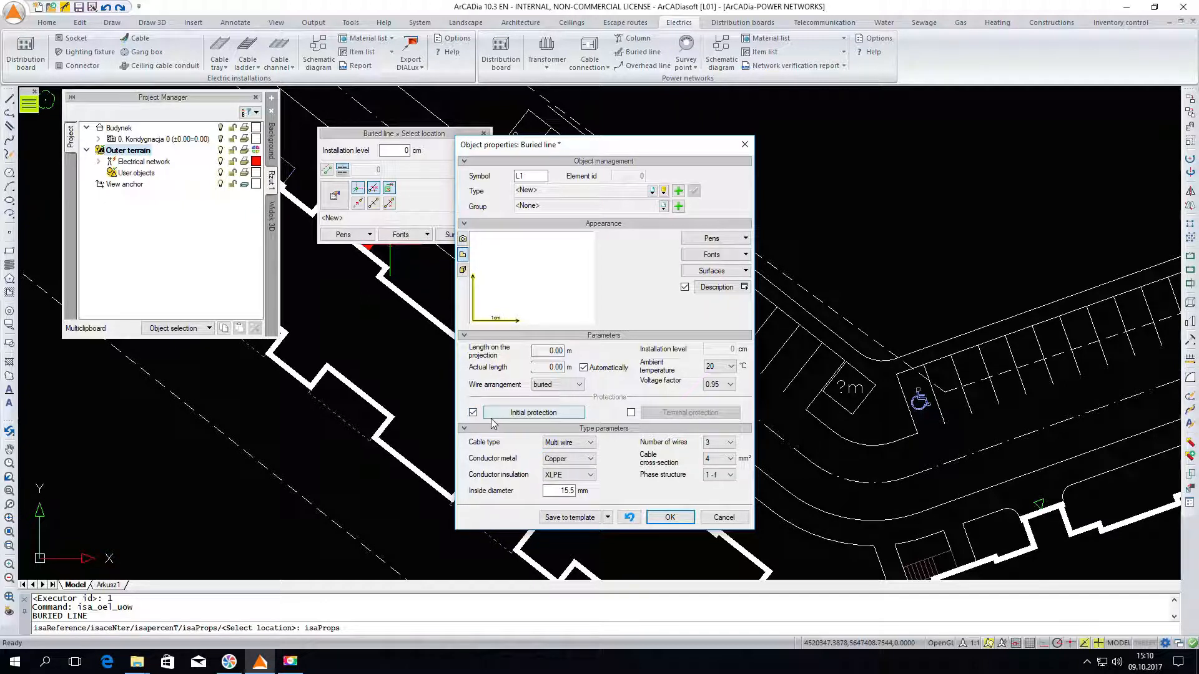
Step: Set the buried line's initial protection to the 250A industrial slow fuse from the WT-00, WT-1 library group
{"action": "left_click", "coordinate": [521, 413]}
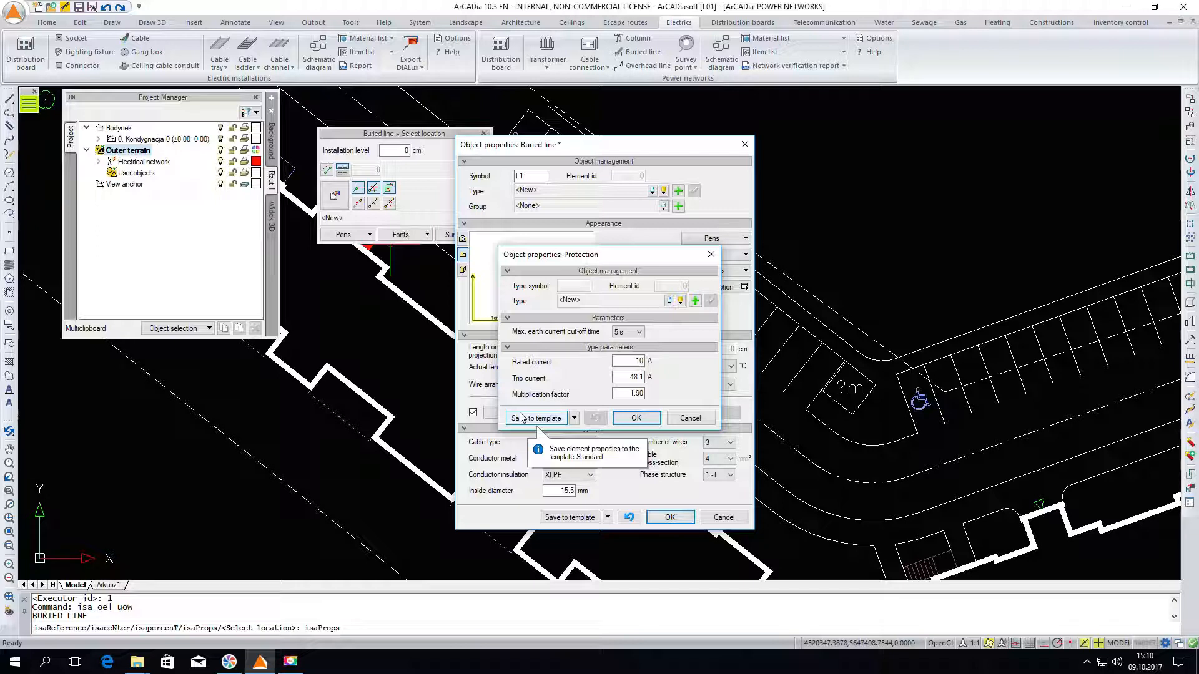
{"action": "left_click", "coordinate": [680, 300]}
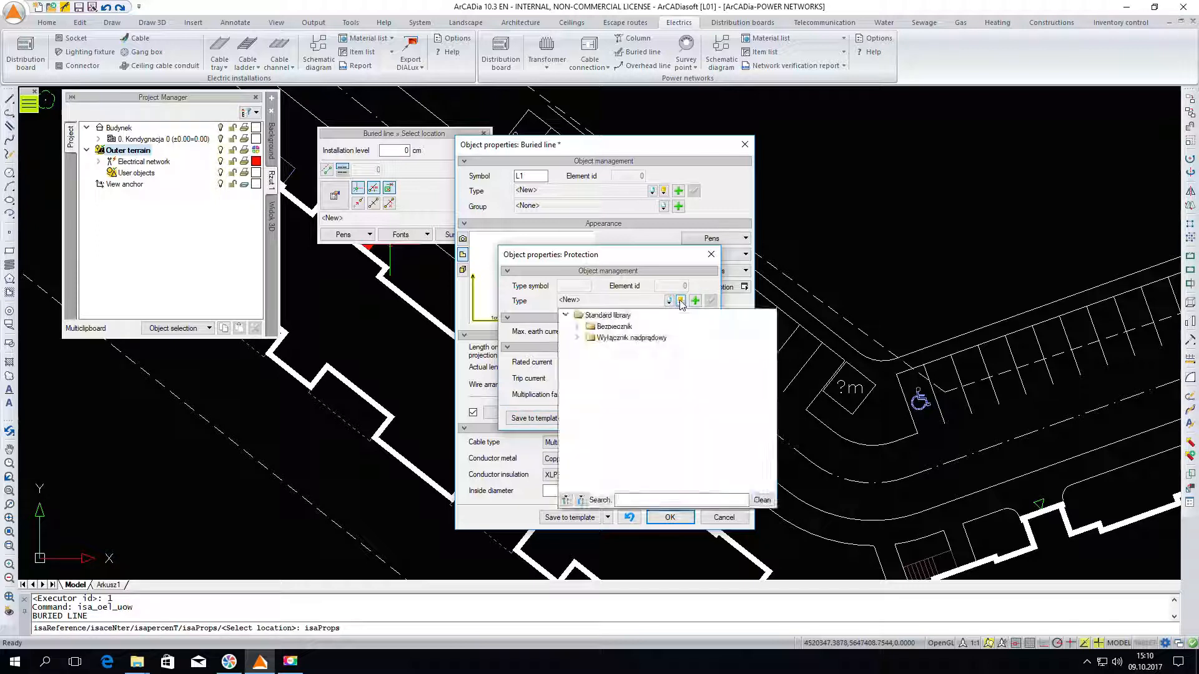
{"action": "left_click", "coordinate": [576, 327]}
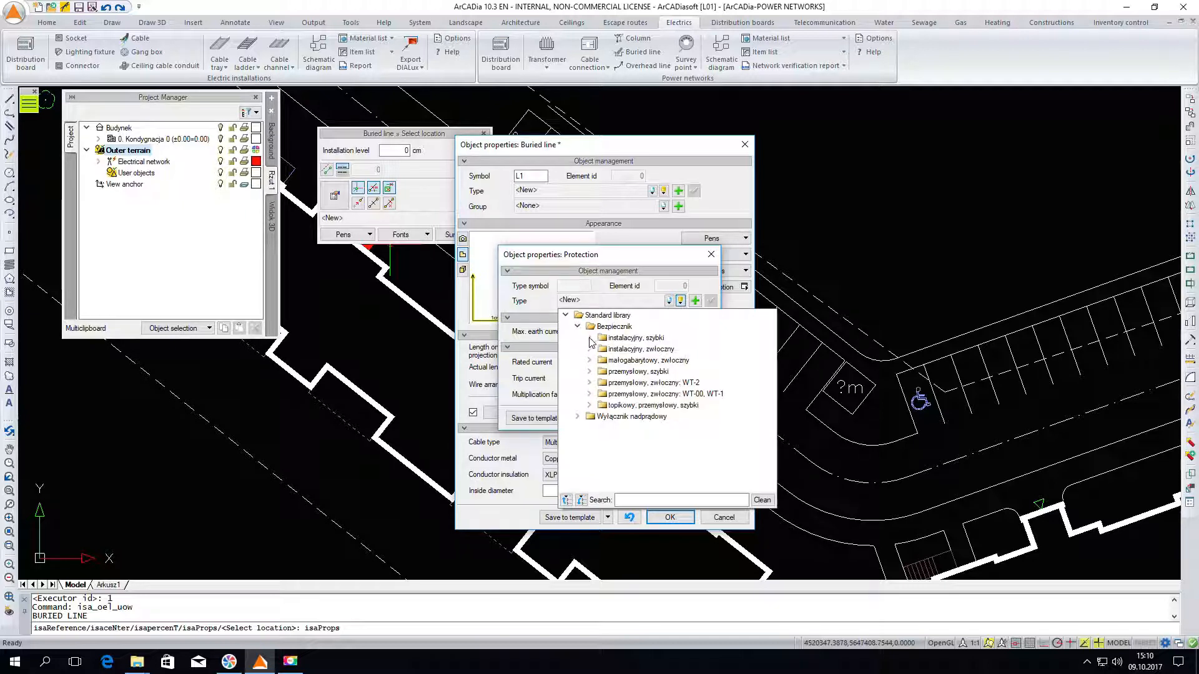
{"action": "left_click", "coordinate": [577, 417]}
{"action": "left_click", "coordinate": [638, 497]}
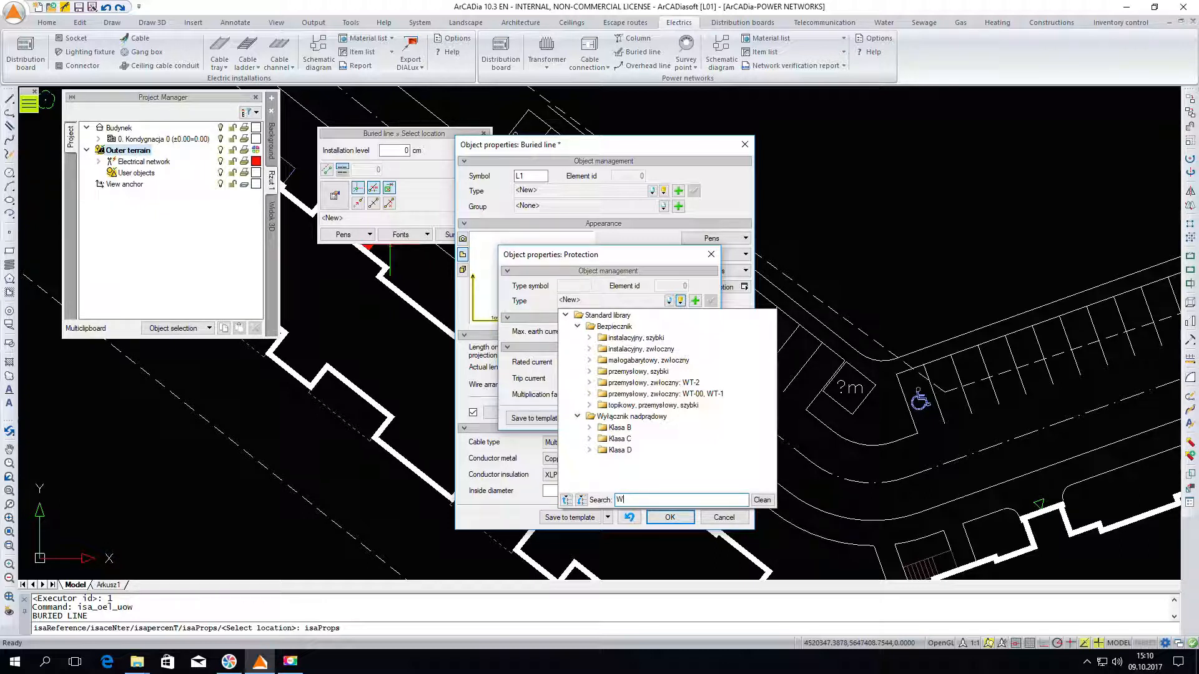
{"action": "type", "text": "T-00"}
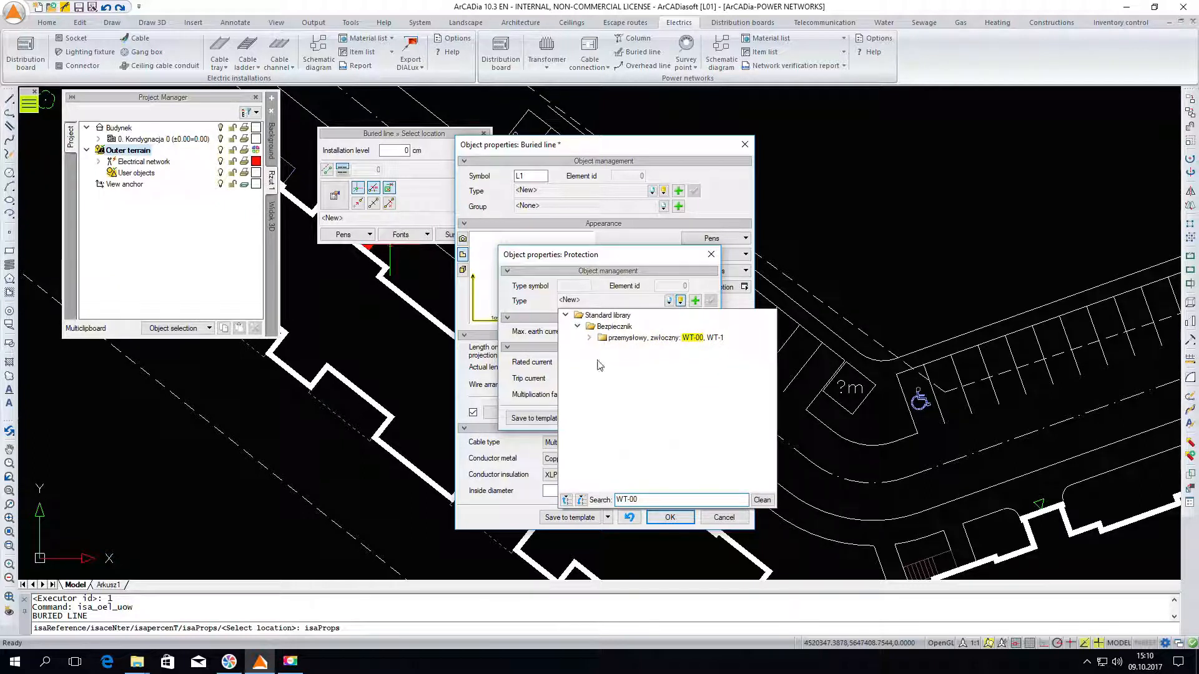
{"action": "left_click", "coordinate": [589, 339]}
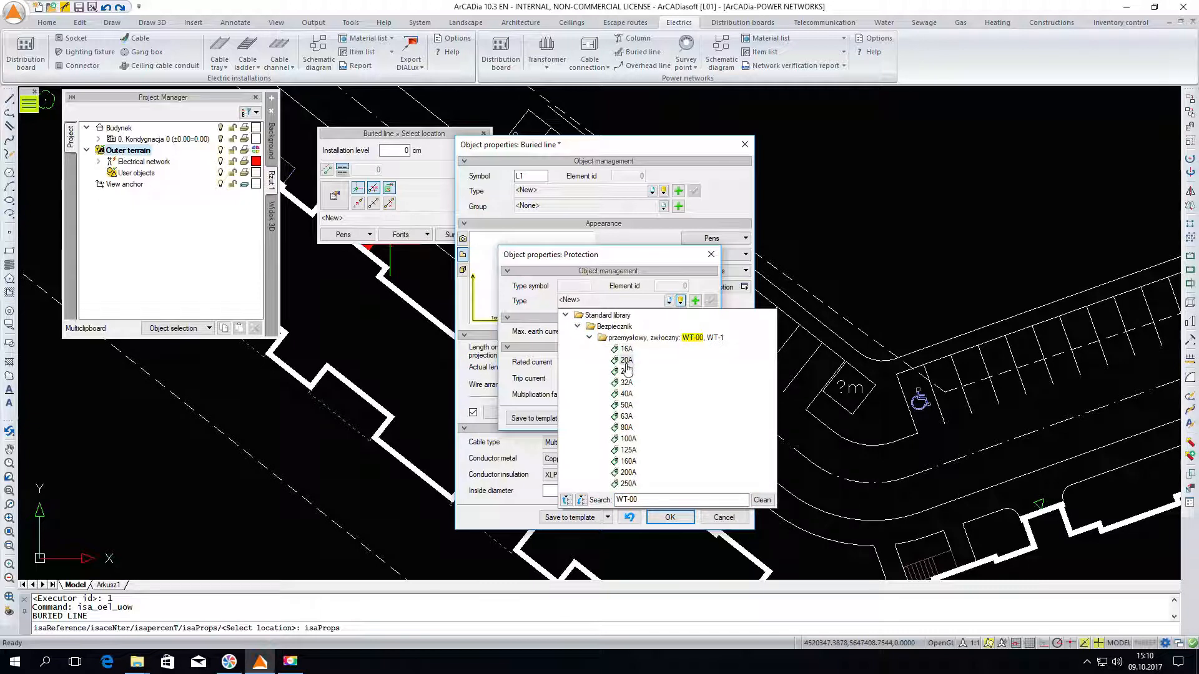
{"action": "double_click", "coordinate": [627, 484]}
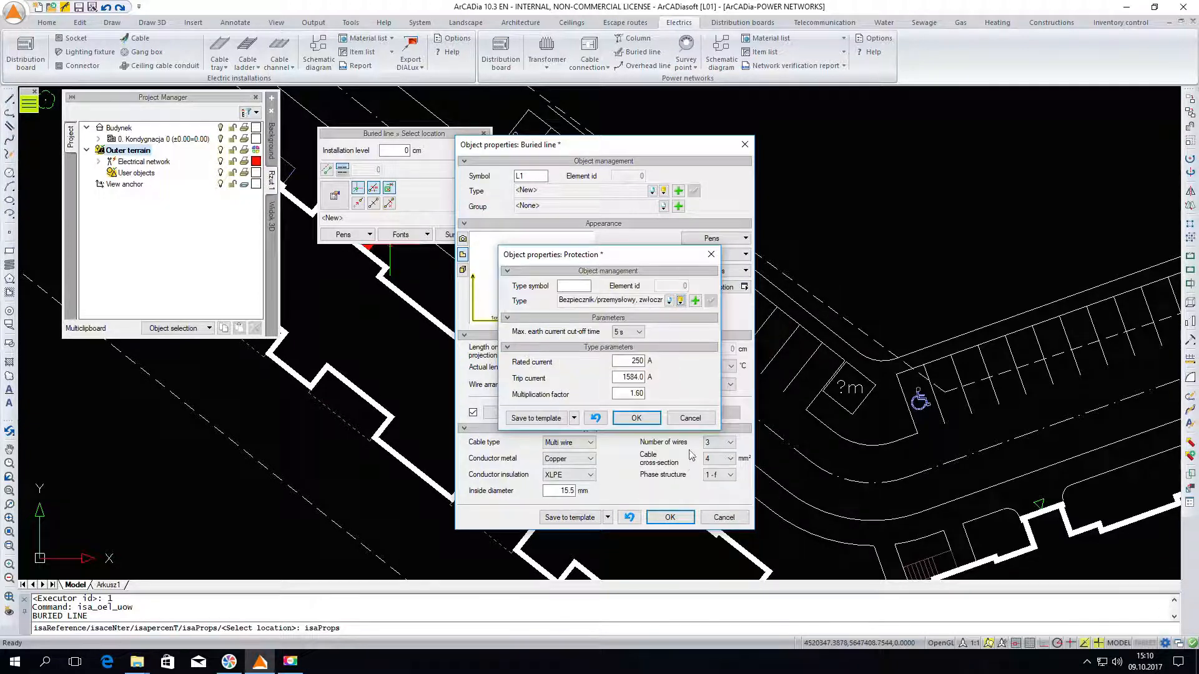
{"action": "left_click", "coordinate": [637, 418]}
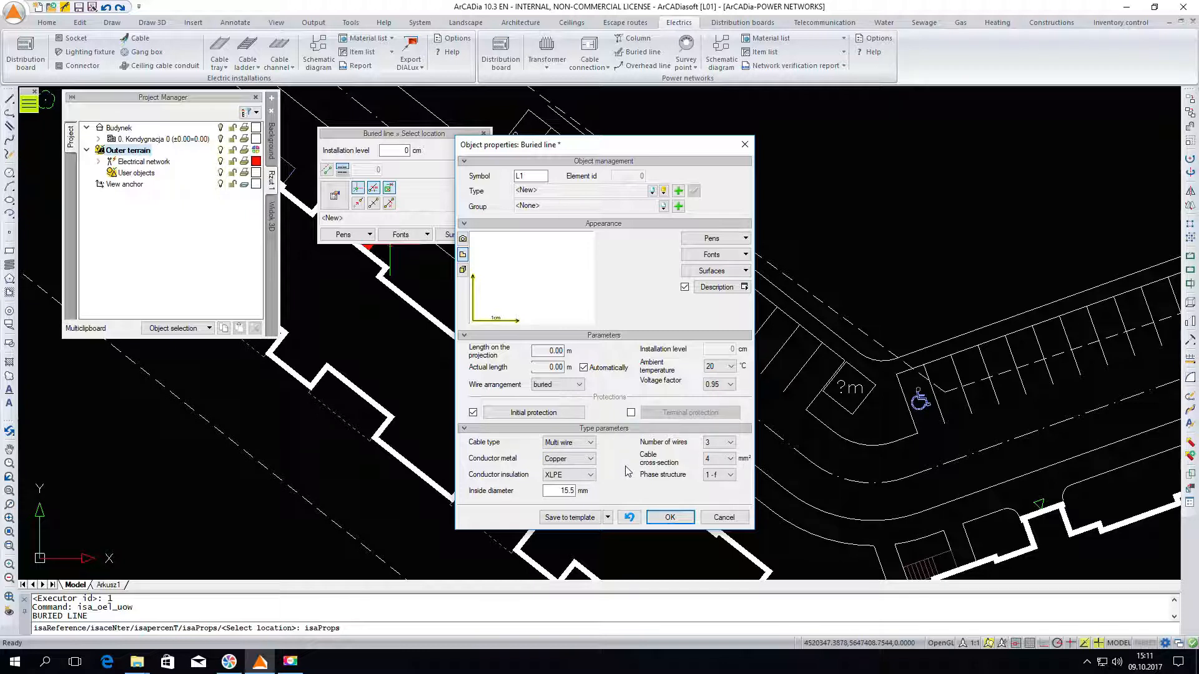
Step: Configure the buried line's cable with aluminium conductors, 4 wires, a 240 mm² cross-section and 3-f phase structure, and accept the properties
{"action": "left_click", "coordinate": [582, 460]}
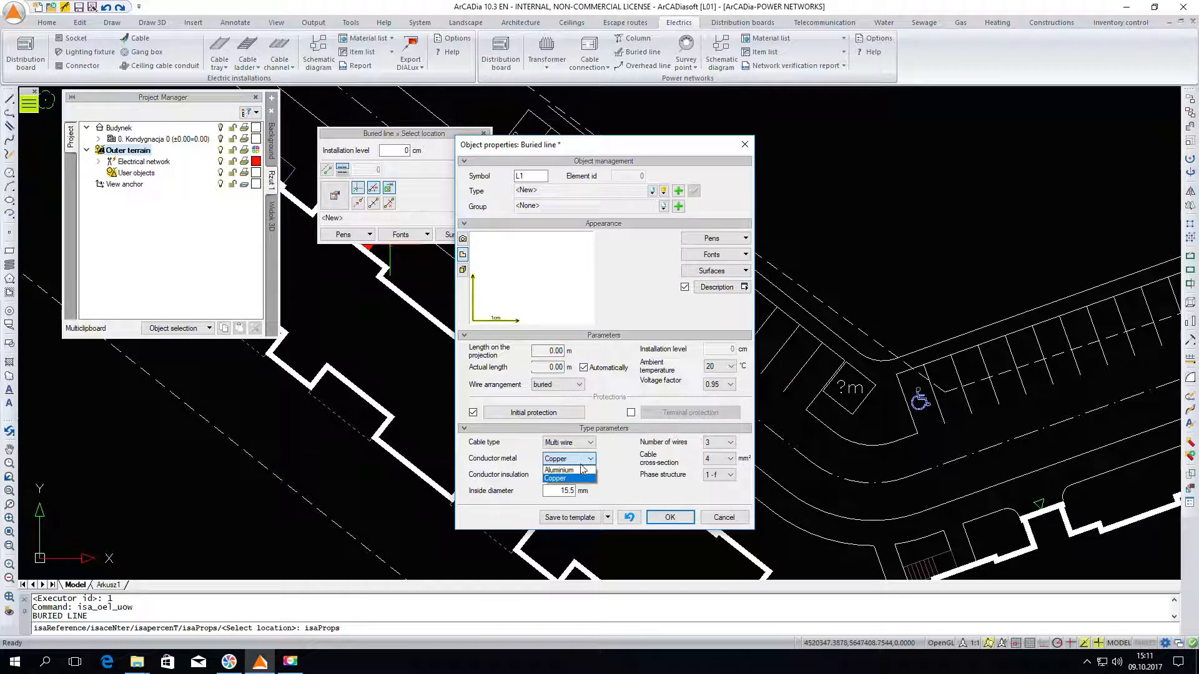
{"action": "left_click", "coordinate": [582, 470]}
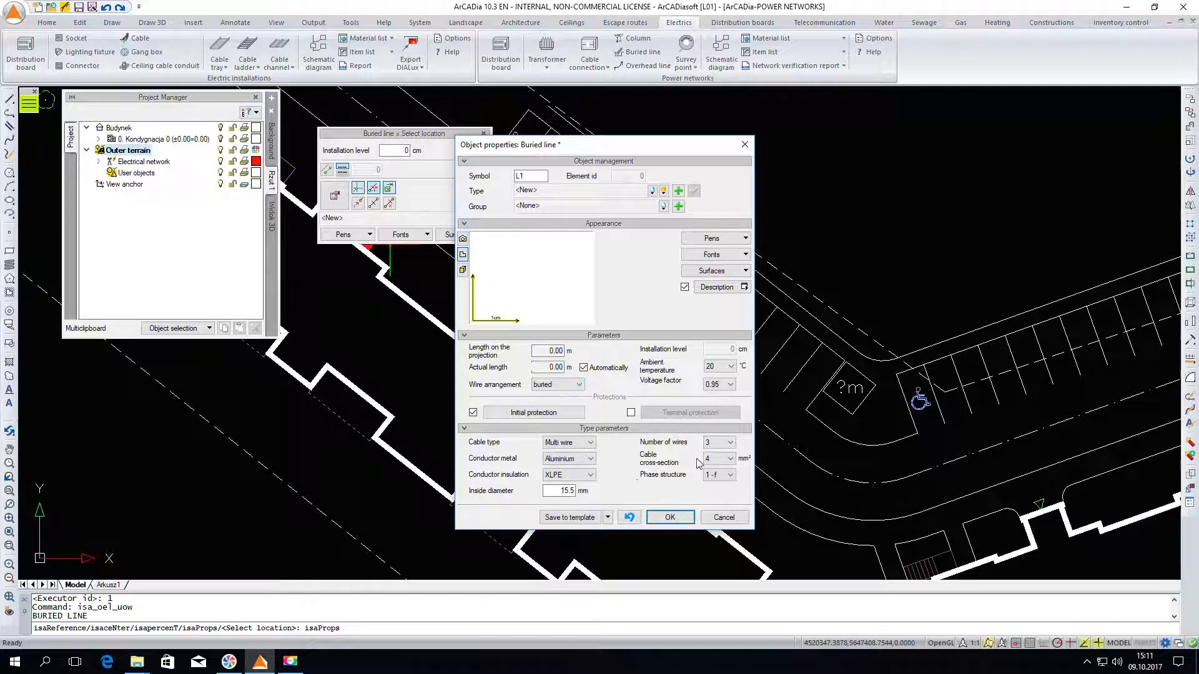
{"action": "left_click", "coordinate": [718, 442]}
{"action": "left_click", "coordinate": [715, 472]}
{"action": "left_click", "coordinate": [718, 459]}
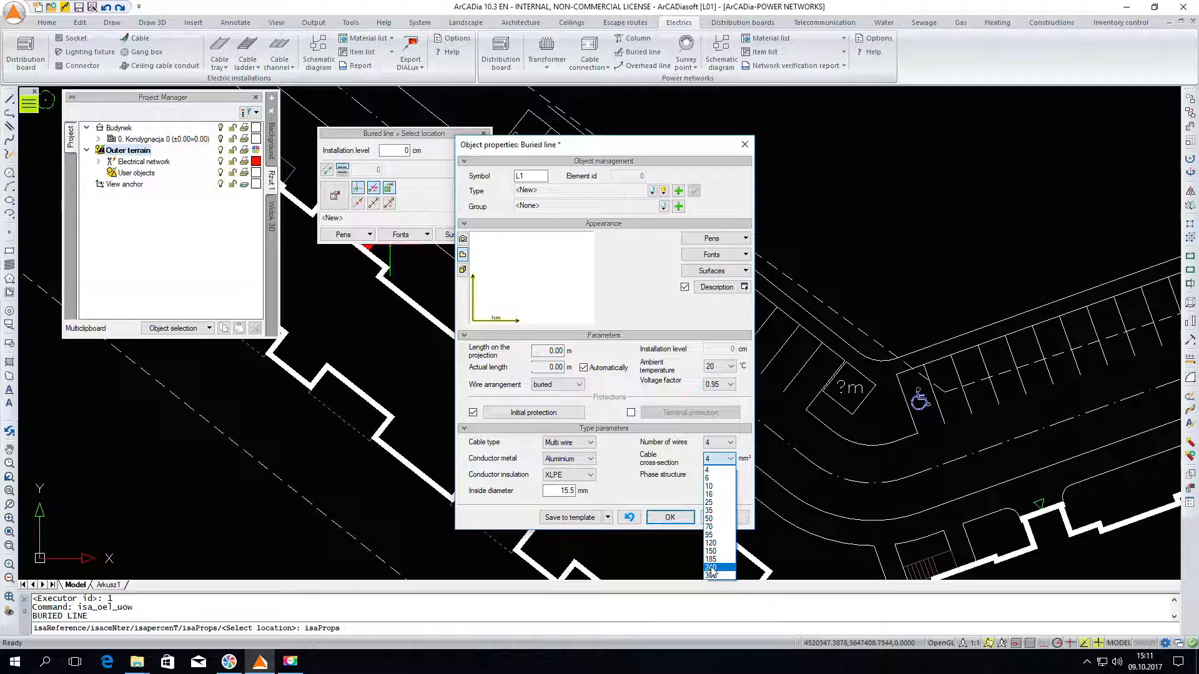
{"action": "left_click", "coordinate": [713, 568]}
{"action": "left_click", "coordinate": [728, 476]}
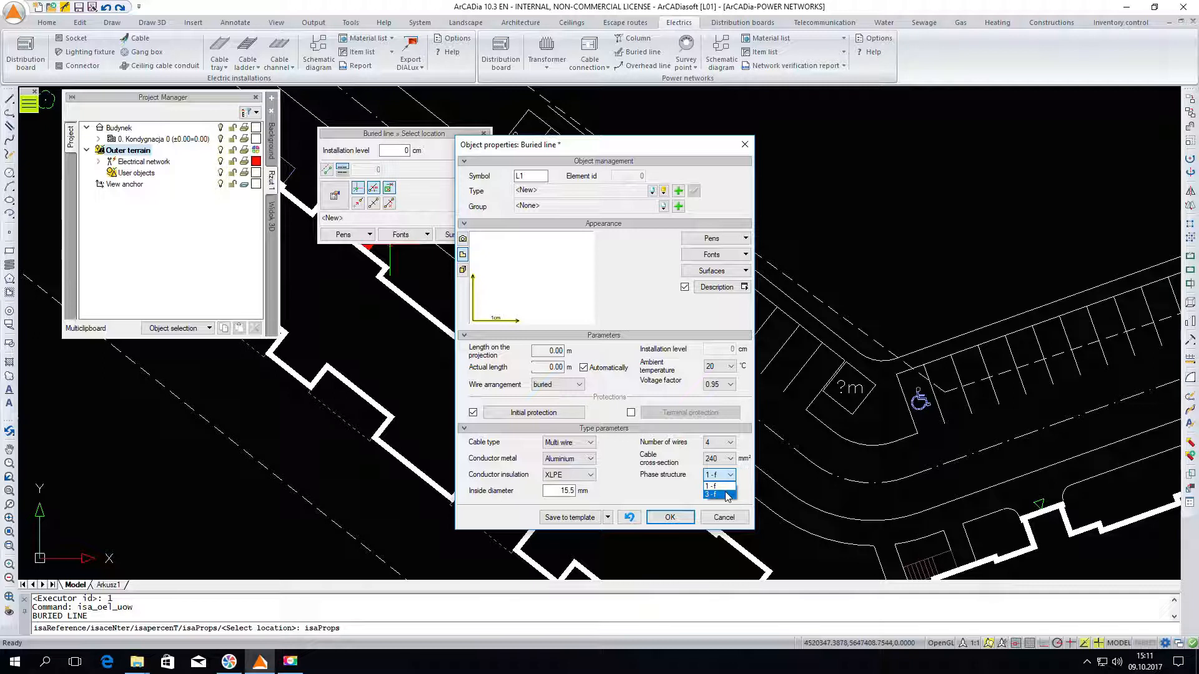
{"action": "left_click", "coordinate": [727, 495]}
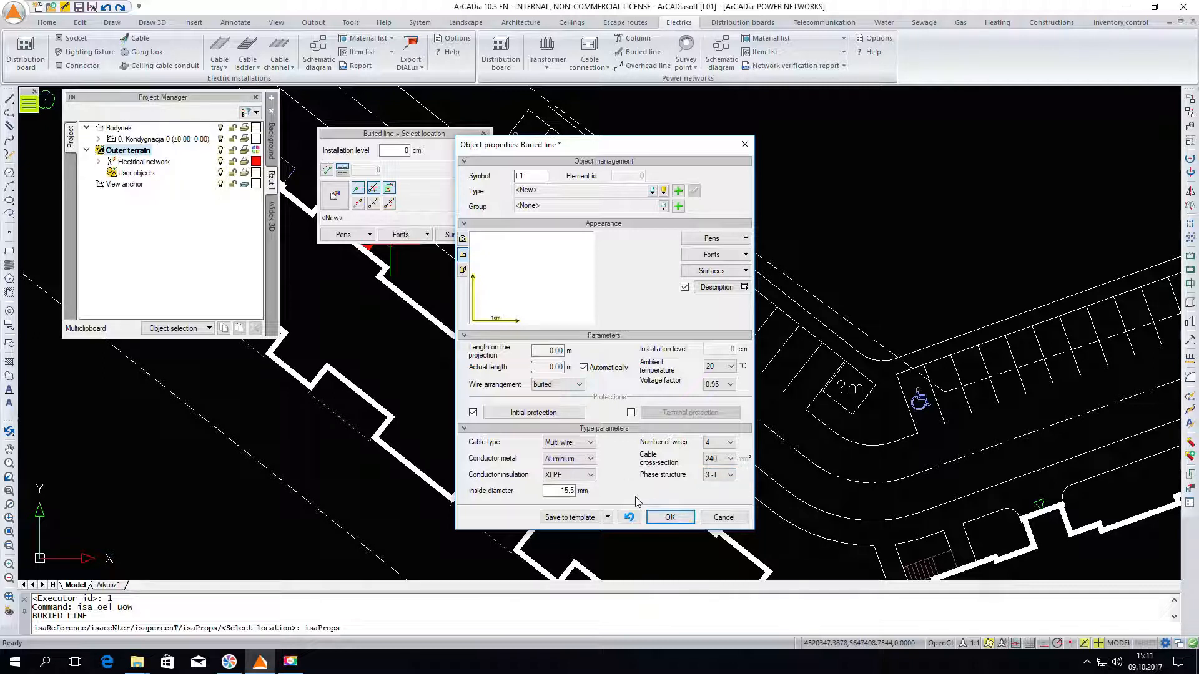
{"action": "left_click", "coordinate": [669, 517]}
Step: Draw the buried line from the transformer station, with one bend beside the parking area, to the western building's northwestern cable connection
{"action": "scroll", "coordinate": [621, 230], "scroll_direction": "up", "scroll_amount": 2}
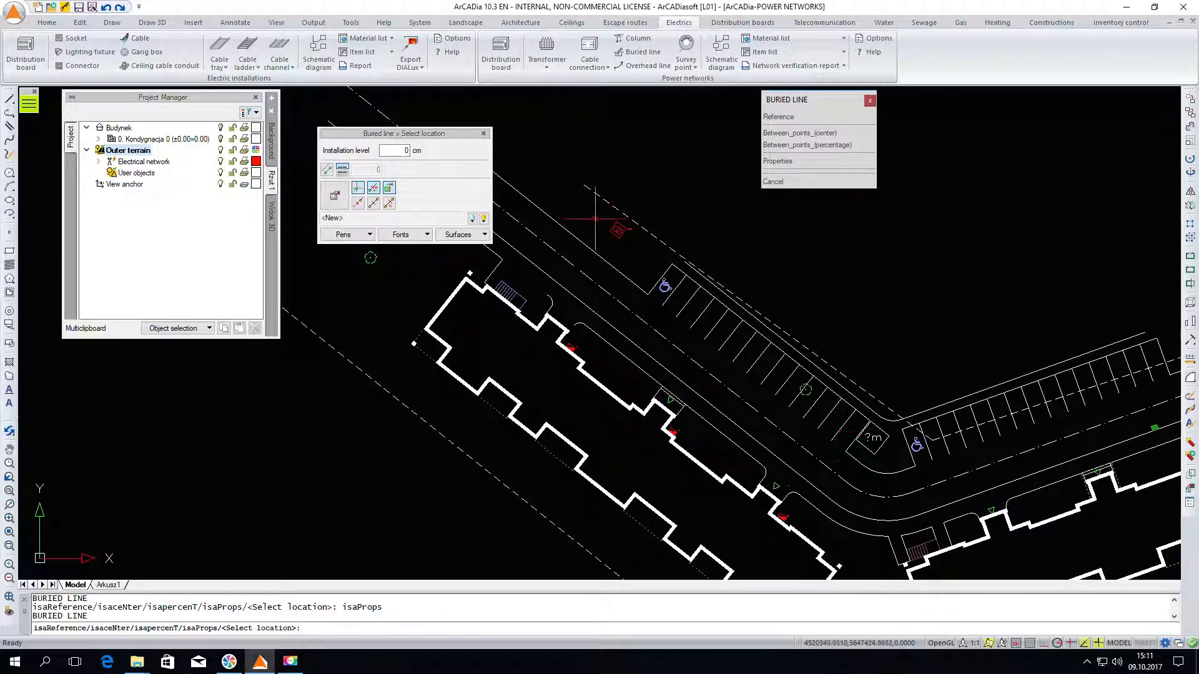
{"action": "scroll", "coordinate": [630, 235], "scroll_direction": "up", "scroll_amount": 2}
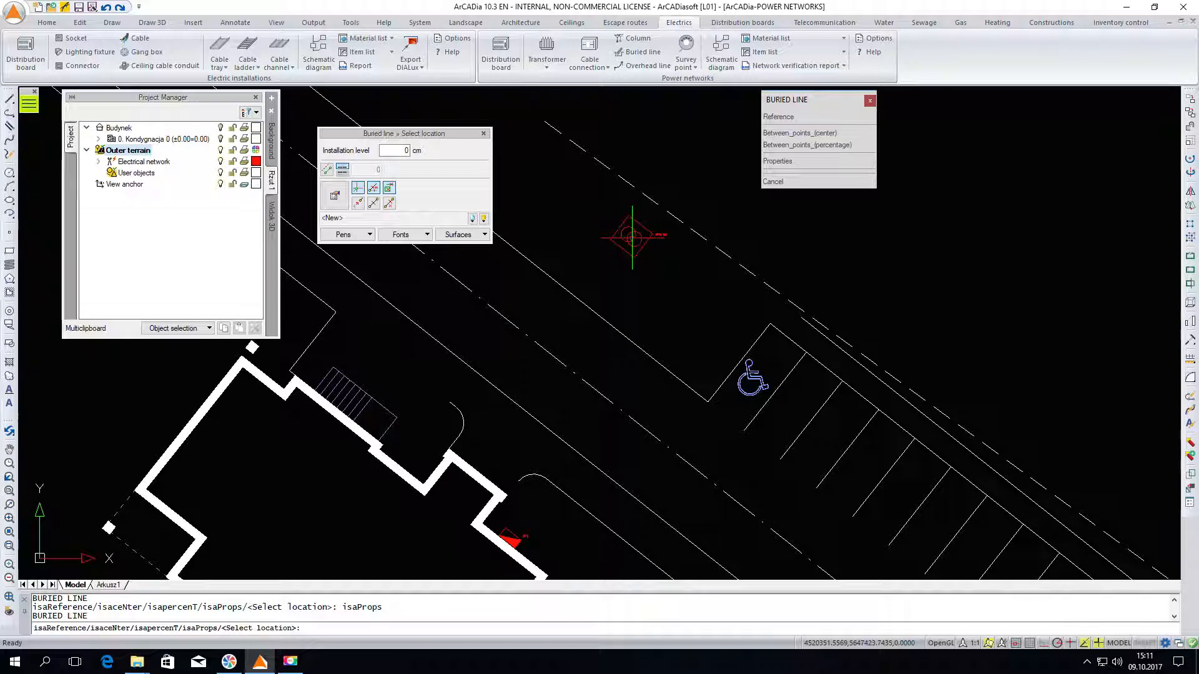
{"action": "left_click", "coordinate": [632, 236]}
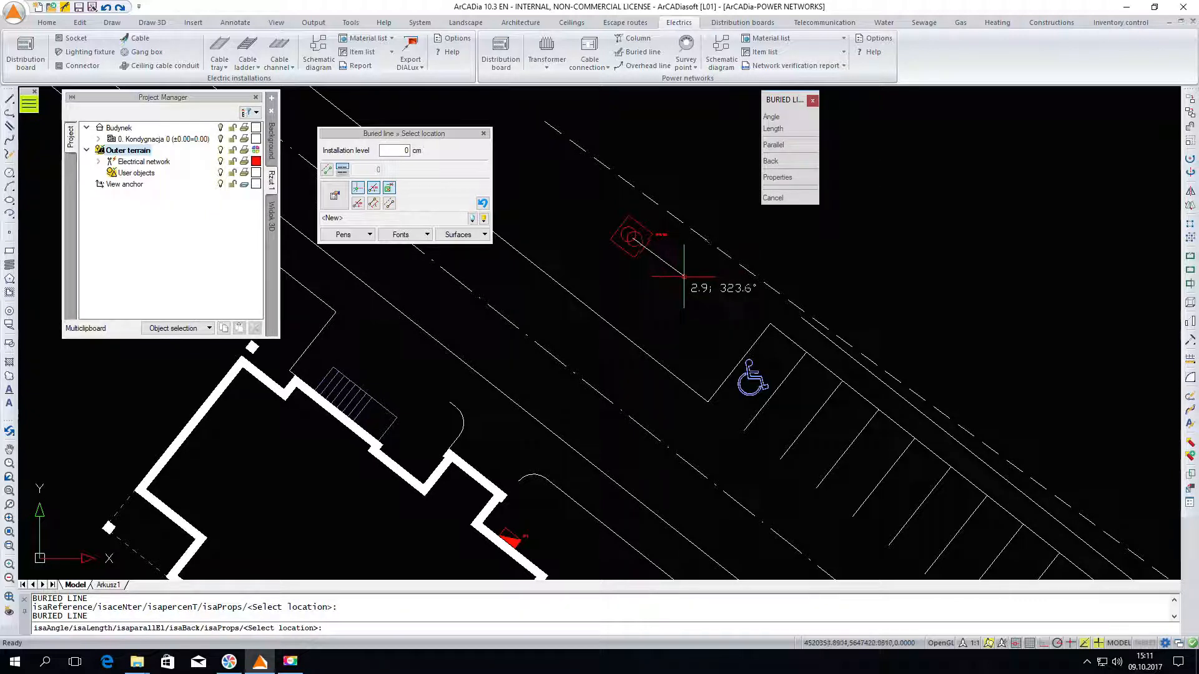
{"action": "left_click", "coordinate": [708, 296]}
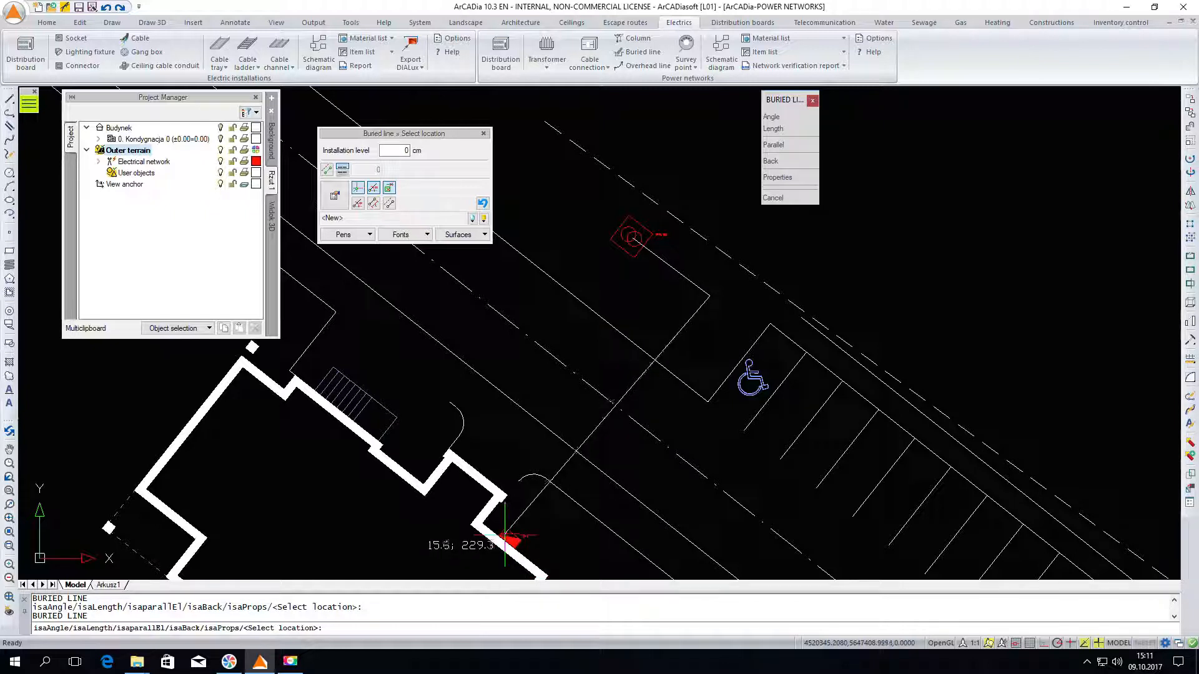
{"action": "key", "text": "Escape"}
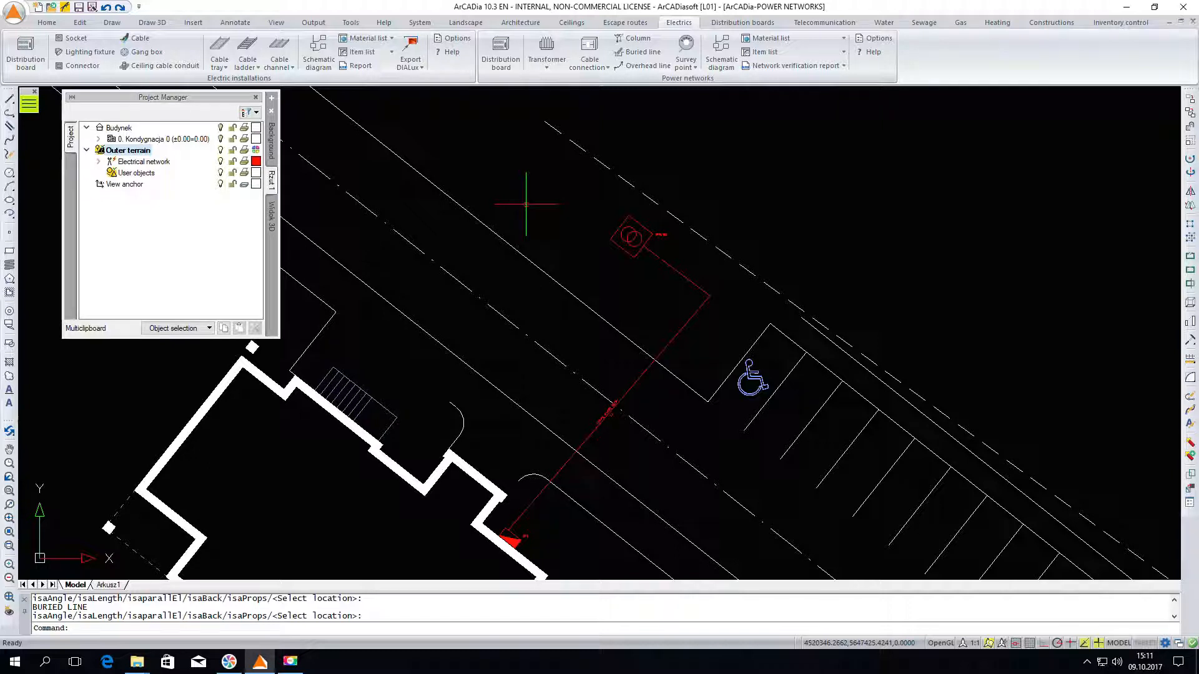
Step: Start a power network distribution board and set its installed power to 90 kW
{"action": "scroll", "coordinate": [574, 125], "scroll_direction": "down", "scroll_amount": 4}
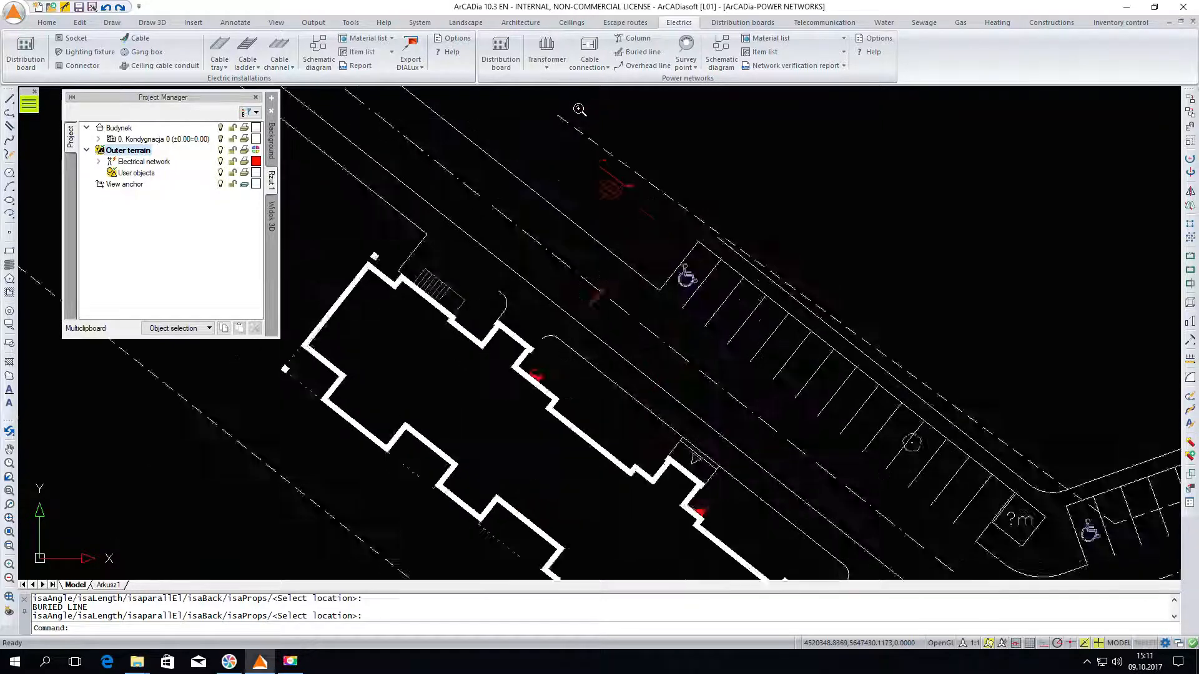
{"action": "left_click", "coordinate": [502, 50]}
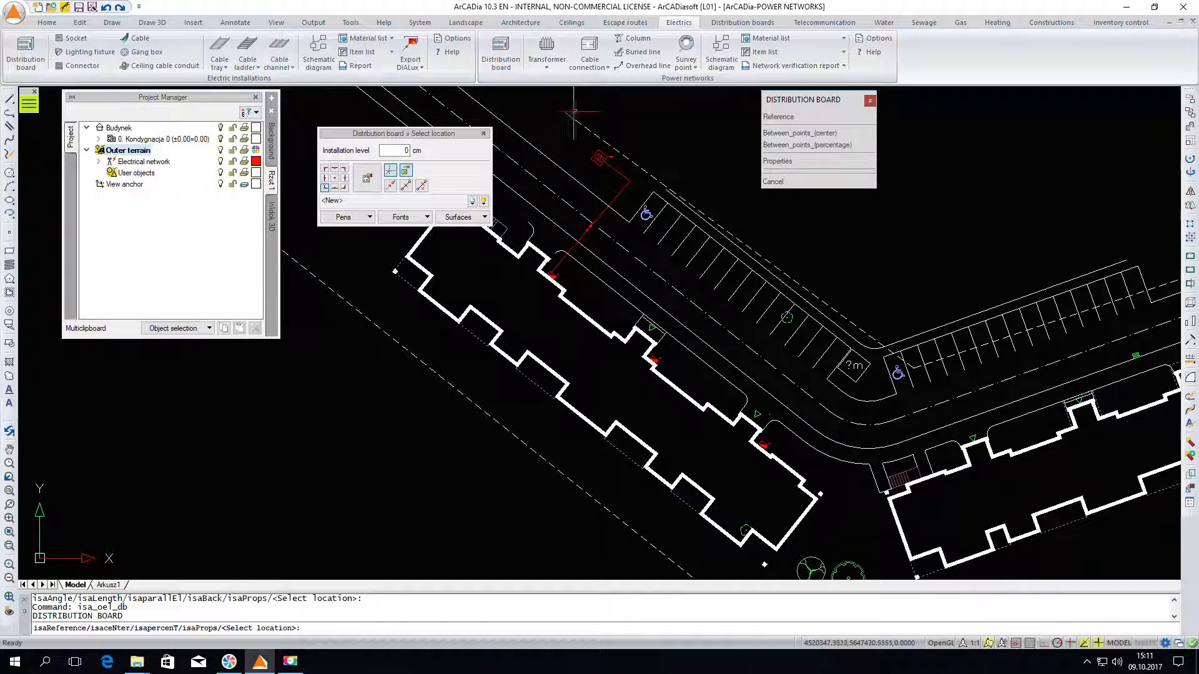
{"action": "left_click", "coordinate": [369, 183]}
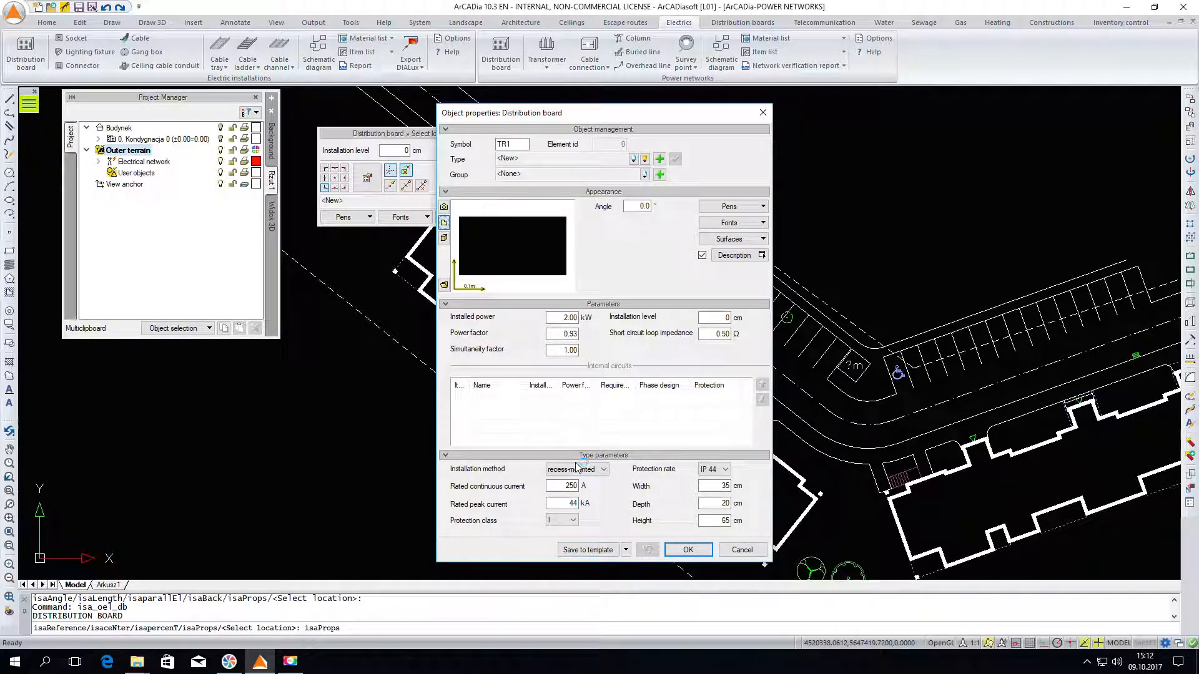
{"action": "left_click", "coordinate": [571, 318]}
{"action": "type", "text": "5"}
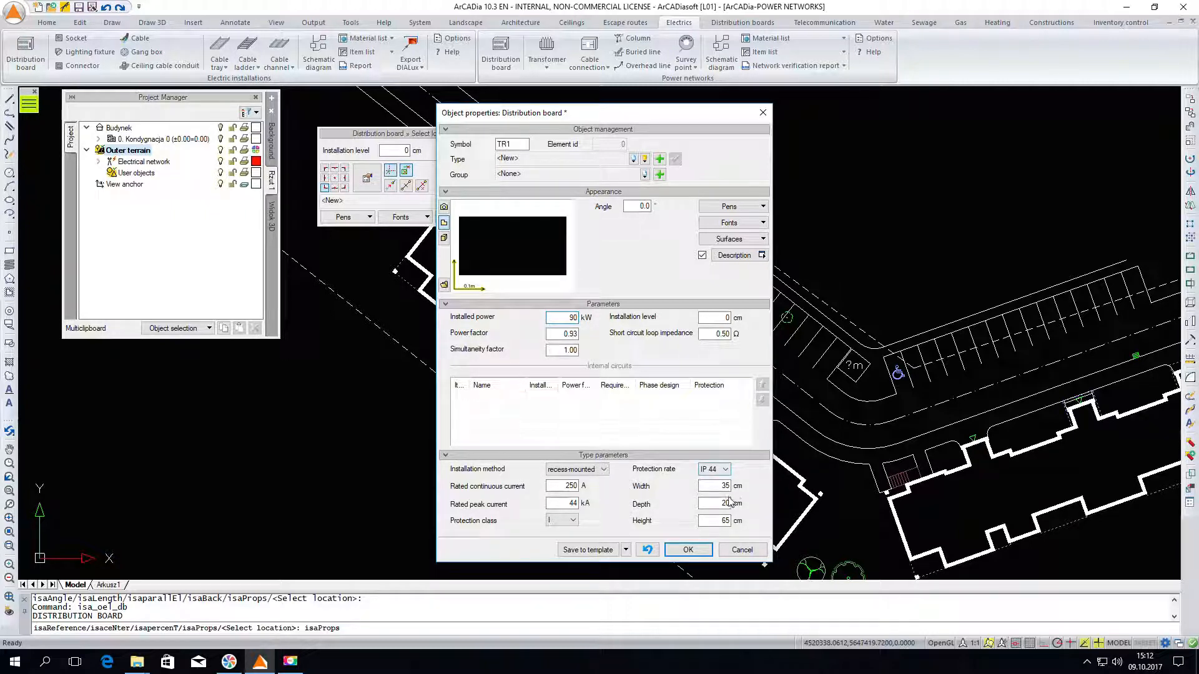
Step: Set the distribution board's width to 200 cm, depth to 50 cm and height to 150 cm, and accept the properties
{"action": "left_click", "coordinate": [718, 487]}
{"action": "type", "text": "3"}
{"action": "left_click", "coordinate": [715, 503]}
{"action": "type", "text": "50"}
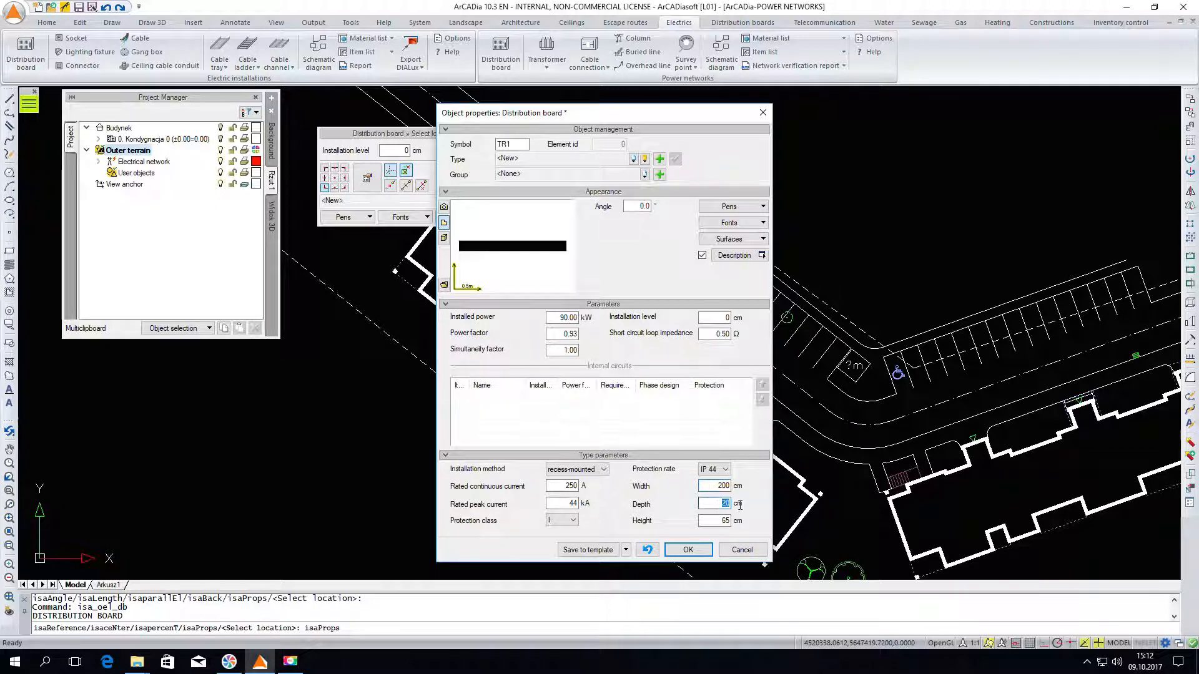
{"action": "double_click", "coordinate": [714, 520]}
{"action": "type", "text": "150"}
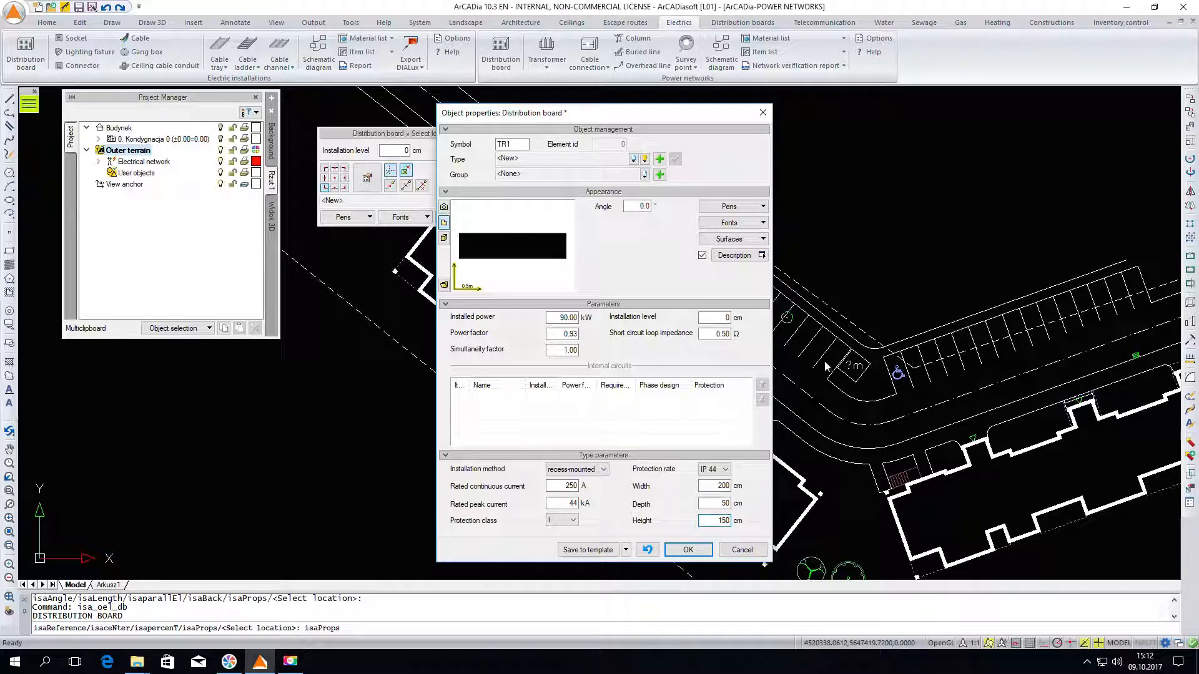
{"action": "left_click", "coordinate": [645, 159]}
{"action": "left_click", "coordinate": [736, 169]}
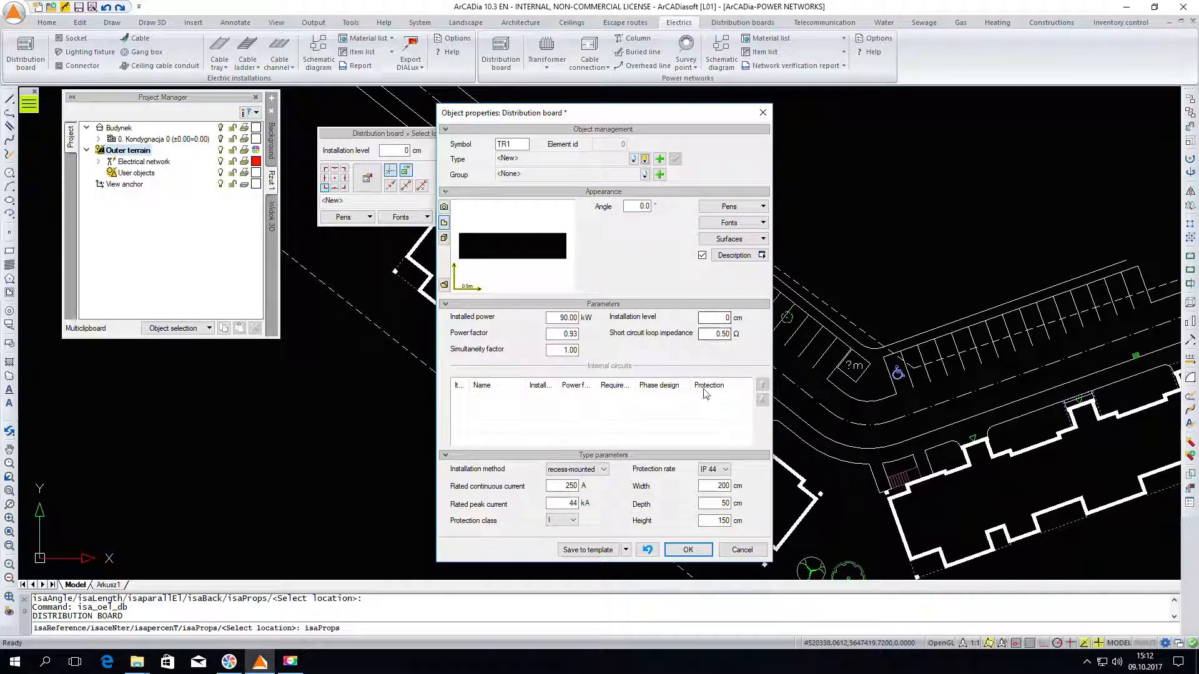
{"action": "left_click", "coordinate": [680, 549]}
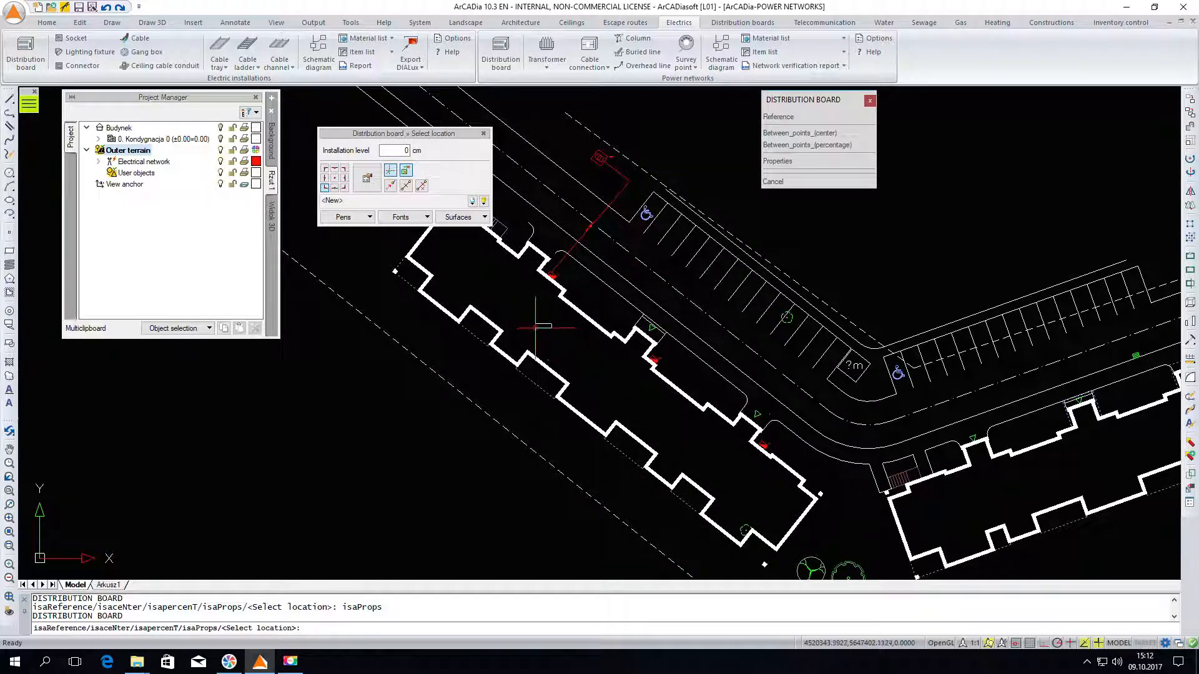
Step: Place two distribution boards inside the western building, opposite its northwestern and middle cable connections, rotated perpendicular to the entrance facade
{"action": "scroll", "coordinate": [537, 326], "scroll_direction": "up", "scroll_amount": 2}
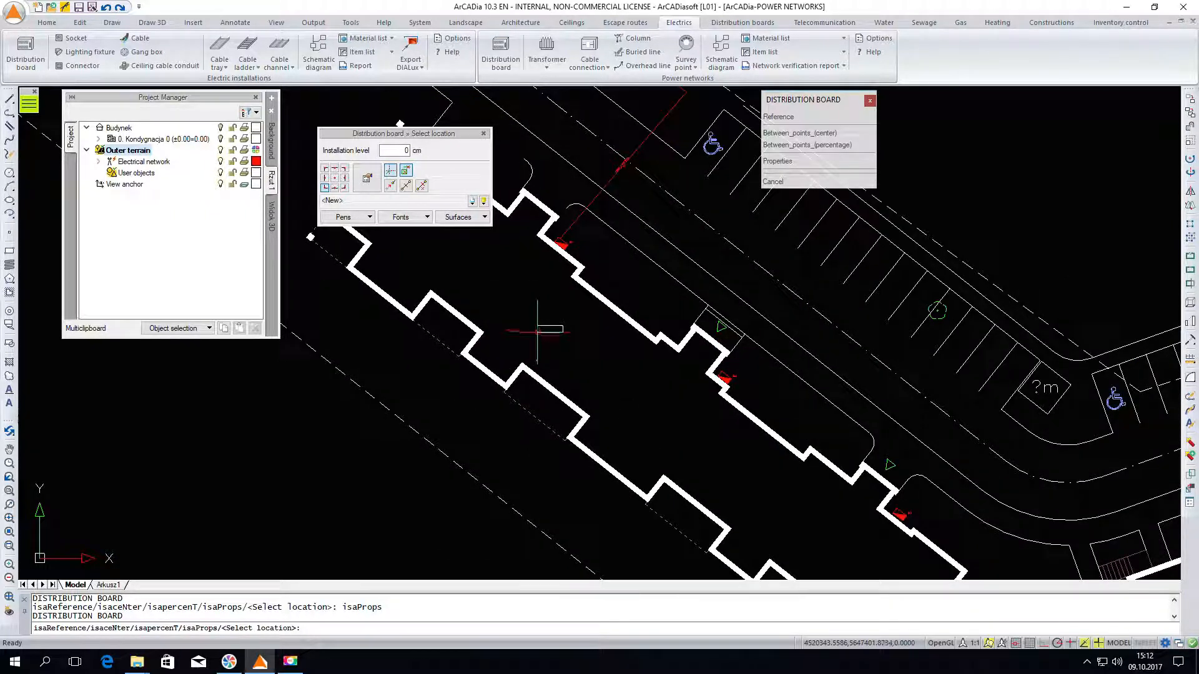
{"action": "left_click", "coordinate": [538, 328]}
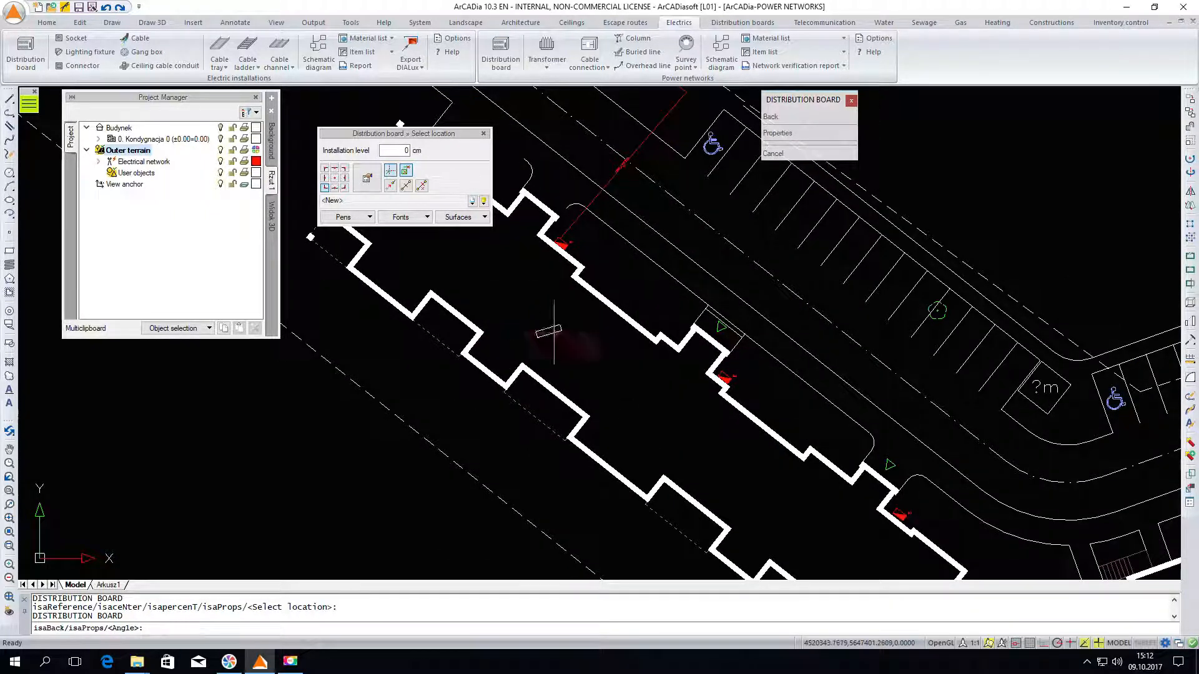
{"action": "left_click", "coordinate": [584, 281]}
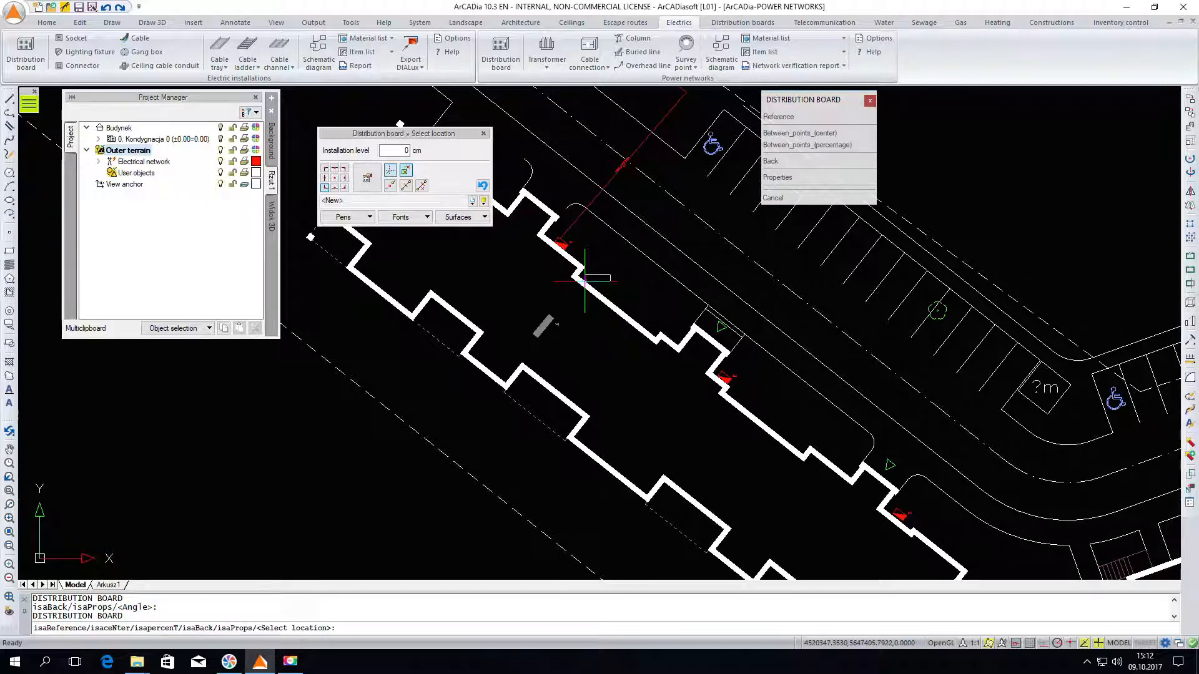
{"action": "left_click", "coordinate": [688, 441]}
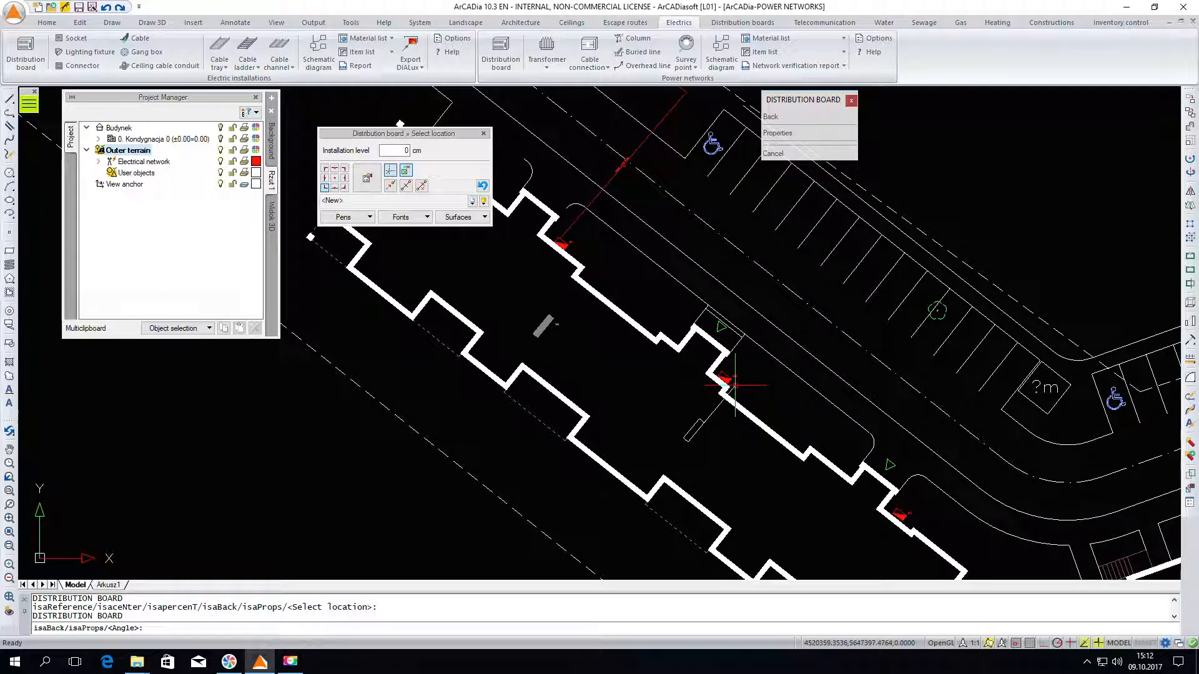
{"action": "left_click", "coordinate": [731, 387]}
Step: Place a third distribution board inside the western building's southeastern end, rotated like the other two, and finish the insertion
{"action": "scroll", "coordinate": [620, 270], "scroll_direction": "down", "scroll_amount": 2}
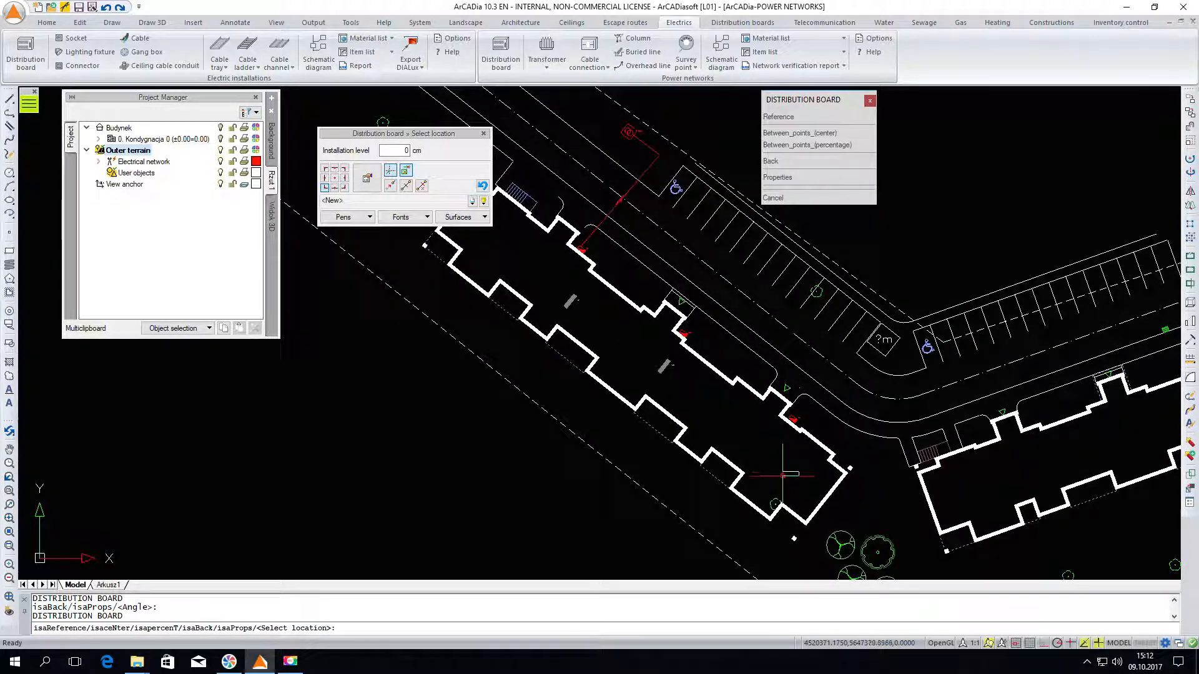
{"action": "left_click", "coordinate": [784, 469]}
{"action": "left_click", "coordinate": [813, 437]}
{"action": "key", "text": "Escape"}
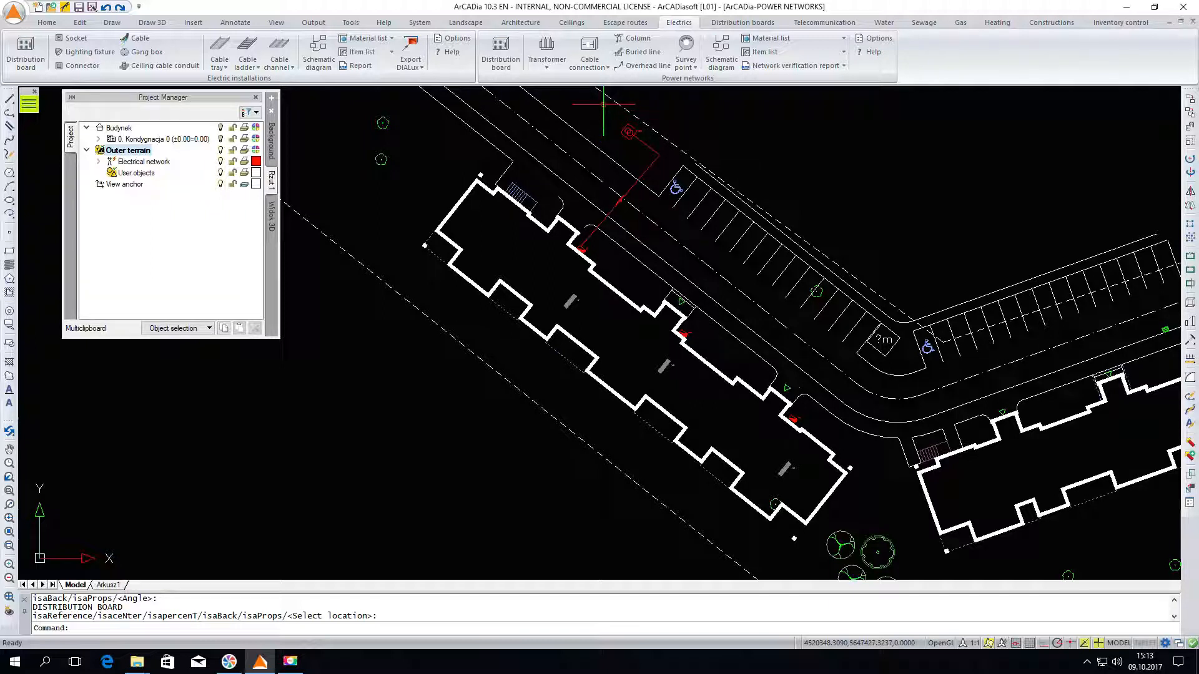
Step: Start a buried line and set its conductor insulation to PVC and cable cross-section to 70 mm², then accept the properties
{"action": "left_click", "coordinate": [624, 53]}
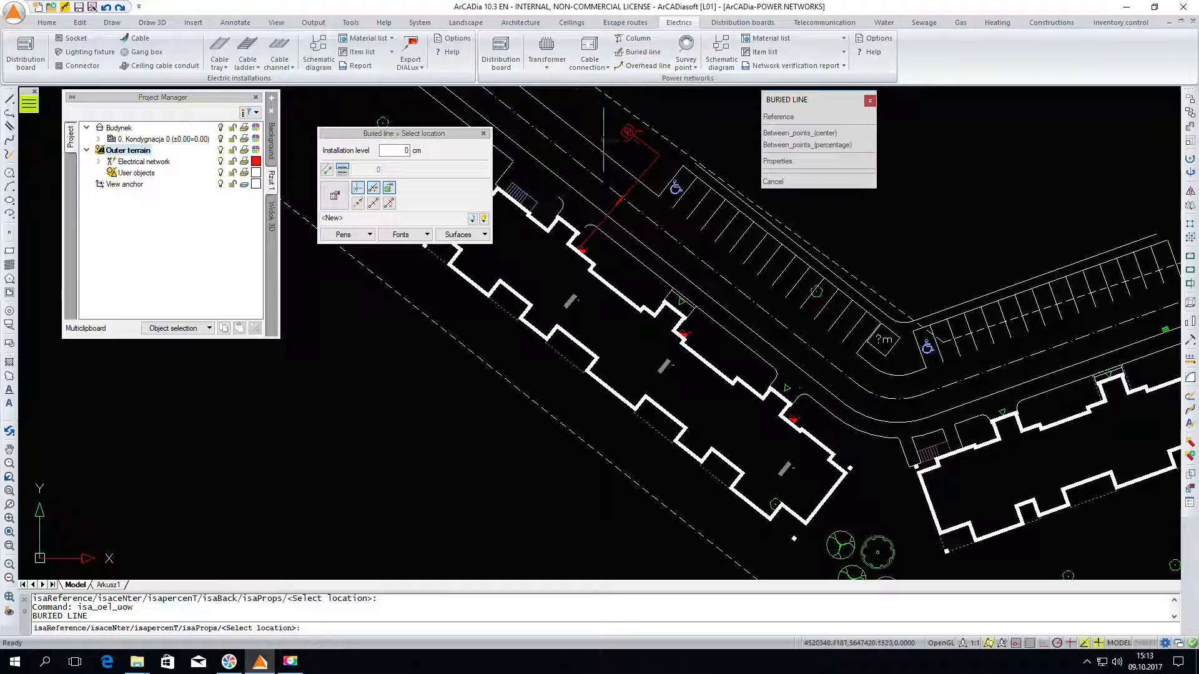
{"action": "left_click", "coordinate": [335, 196]}
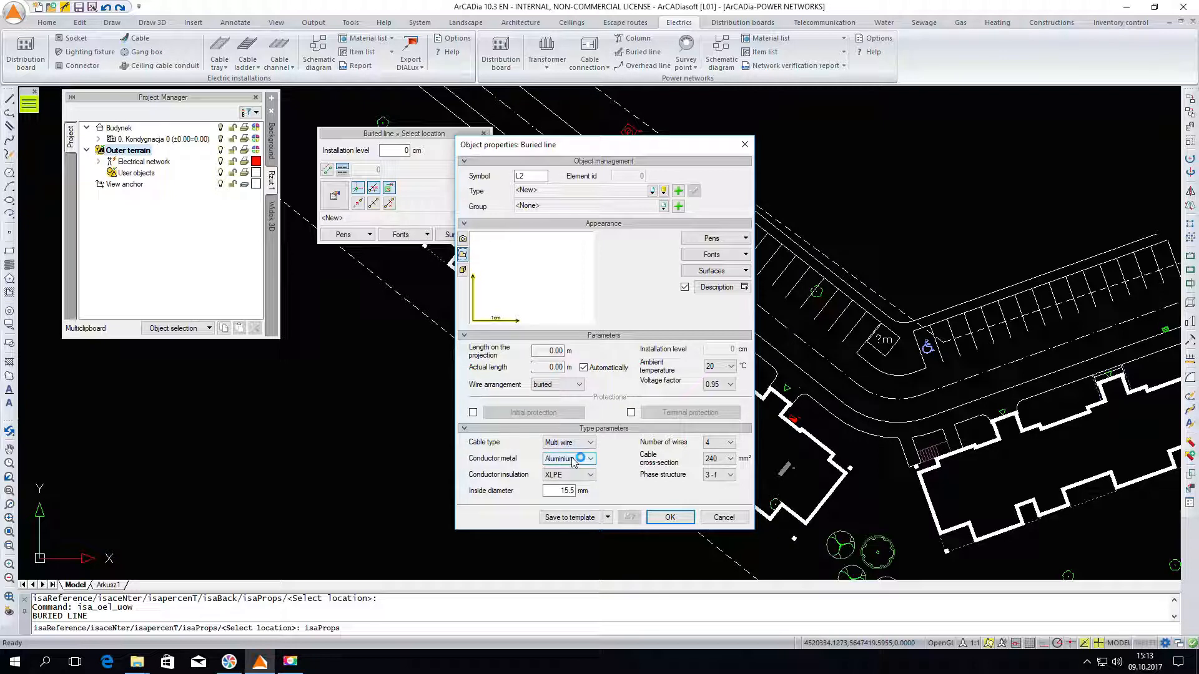
{"action": "left_click", "coordinate": [568, 474]}
{"action": "left_click", "coordinate": [564, 487]}
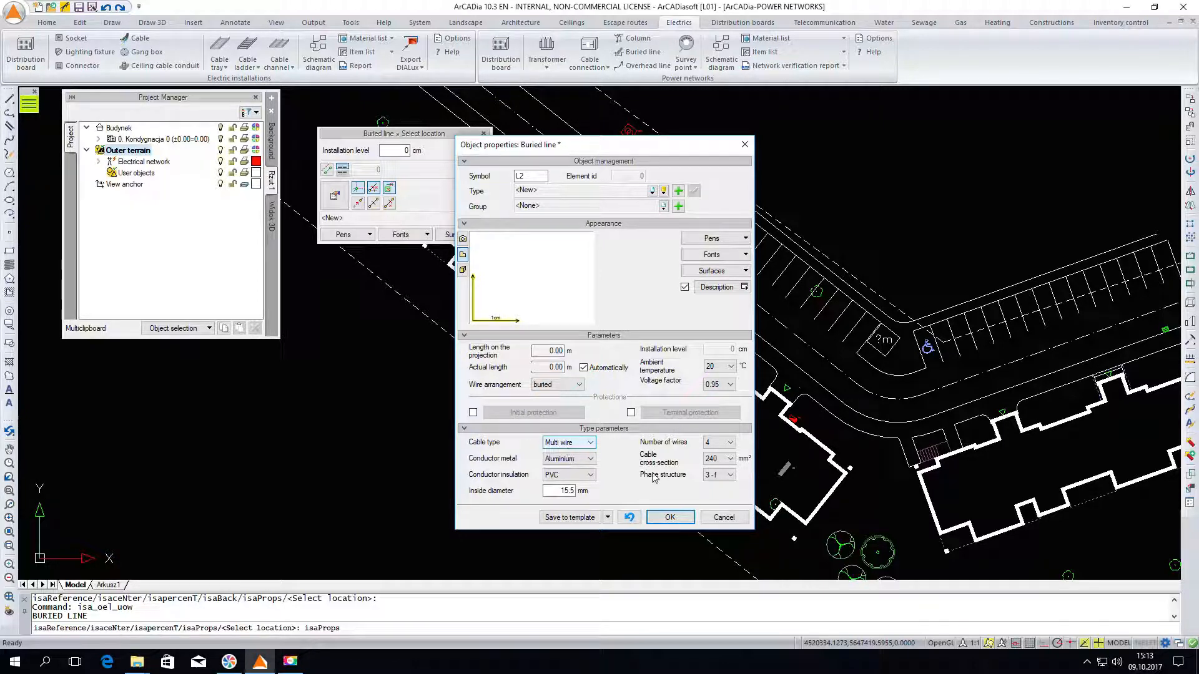
{"action": "left_click", "coordinate": [732, 460]}
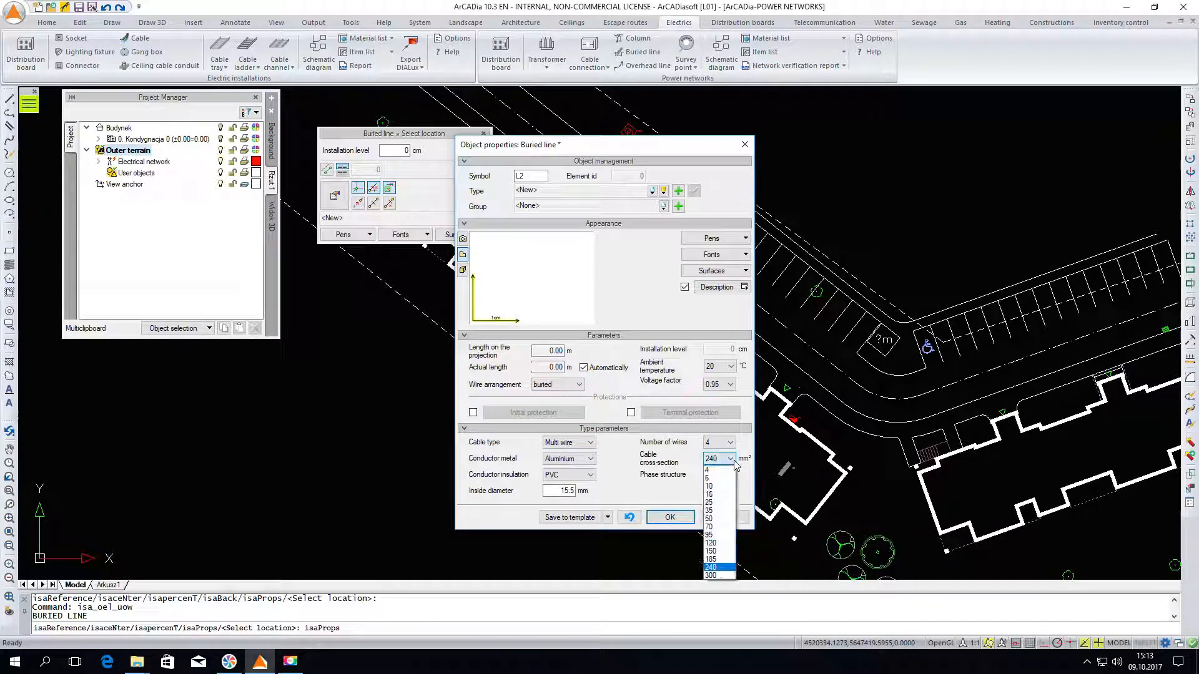
{"action": "left_click", "coordinate": [712, 526]}
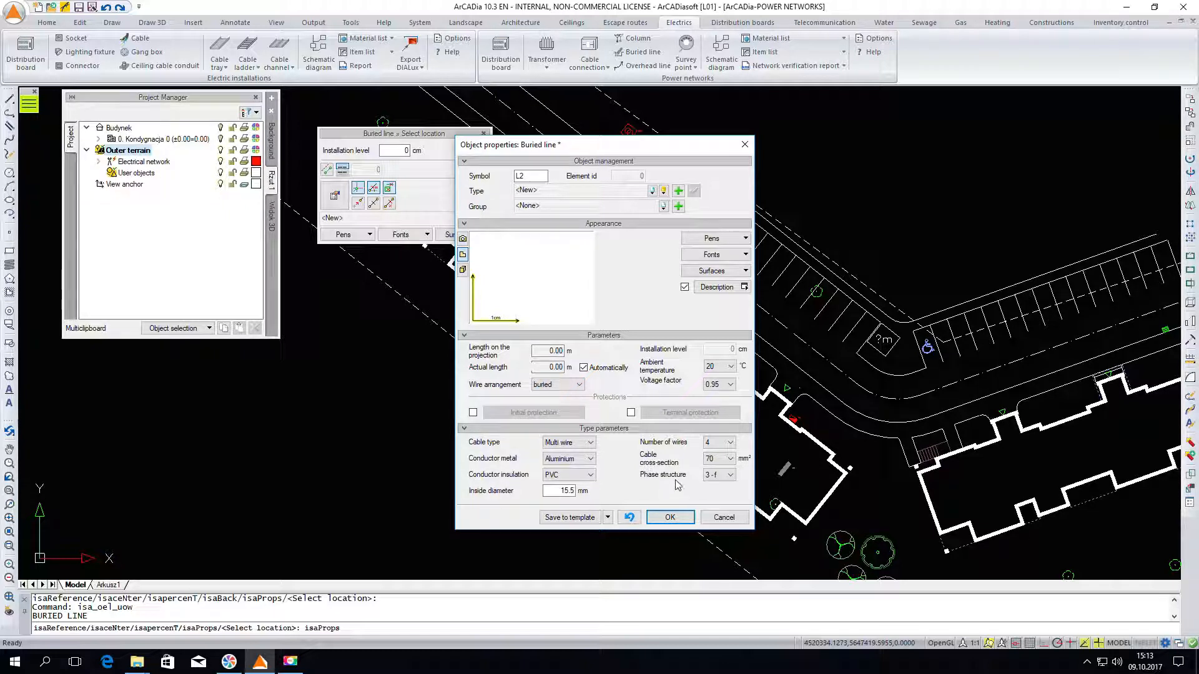
{"action": "left_click", "coordinate": [667, 515]}
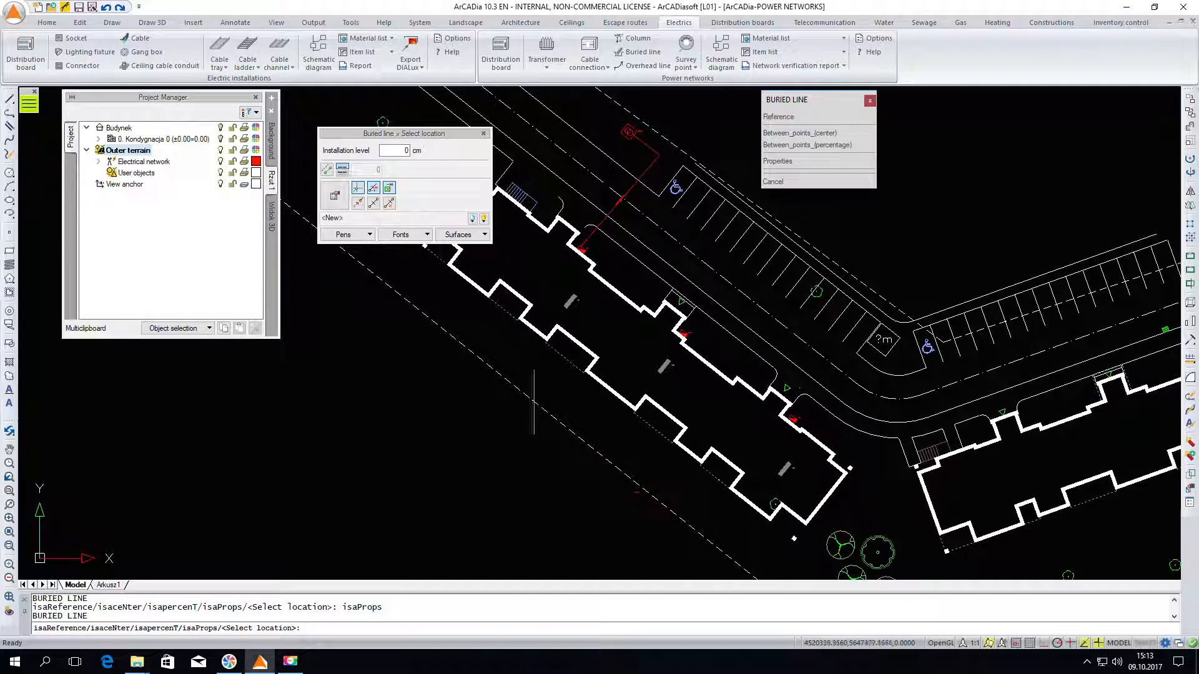
Step: Enable the buried line's initial protection and assign the 100A industrial time-delay fuse from the WT-00, WT-1 library group
{"action": "left_click", "coordinate": [342, 201]}
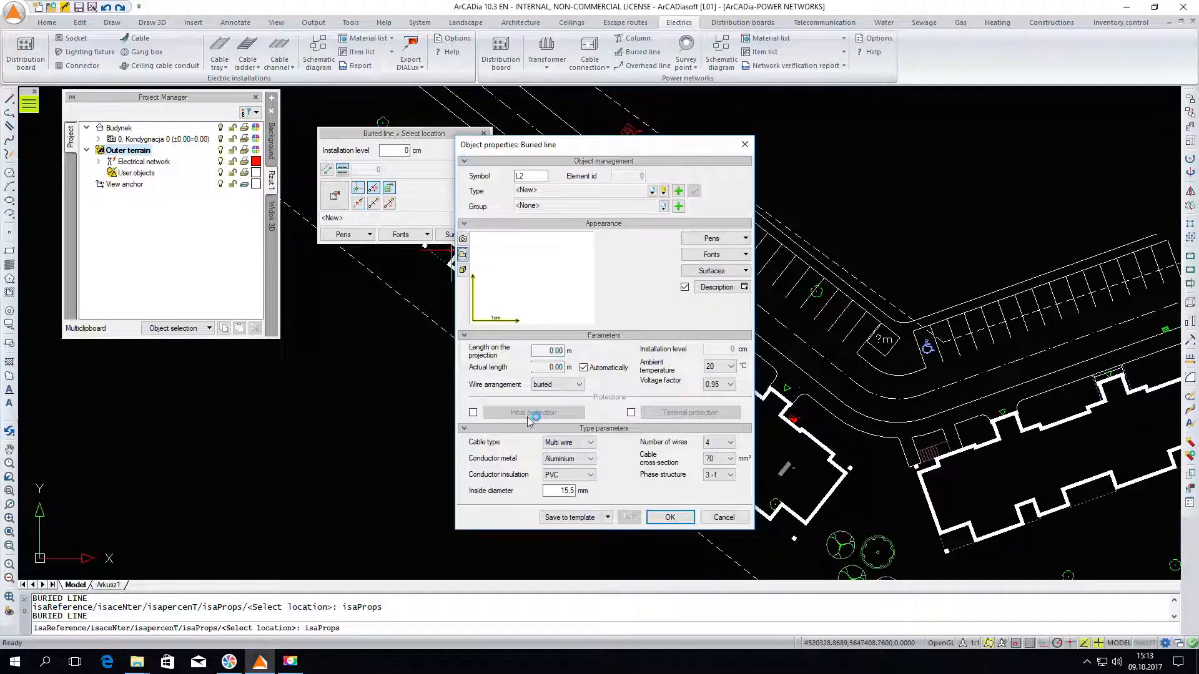
{"action": "left_click", "coordinate": [472, 413]}
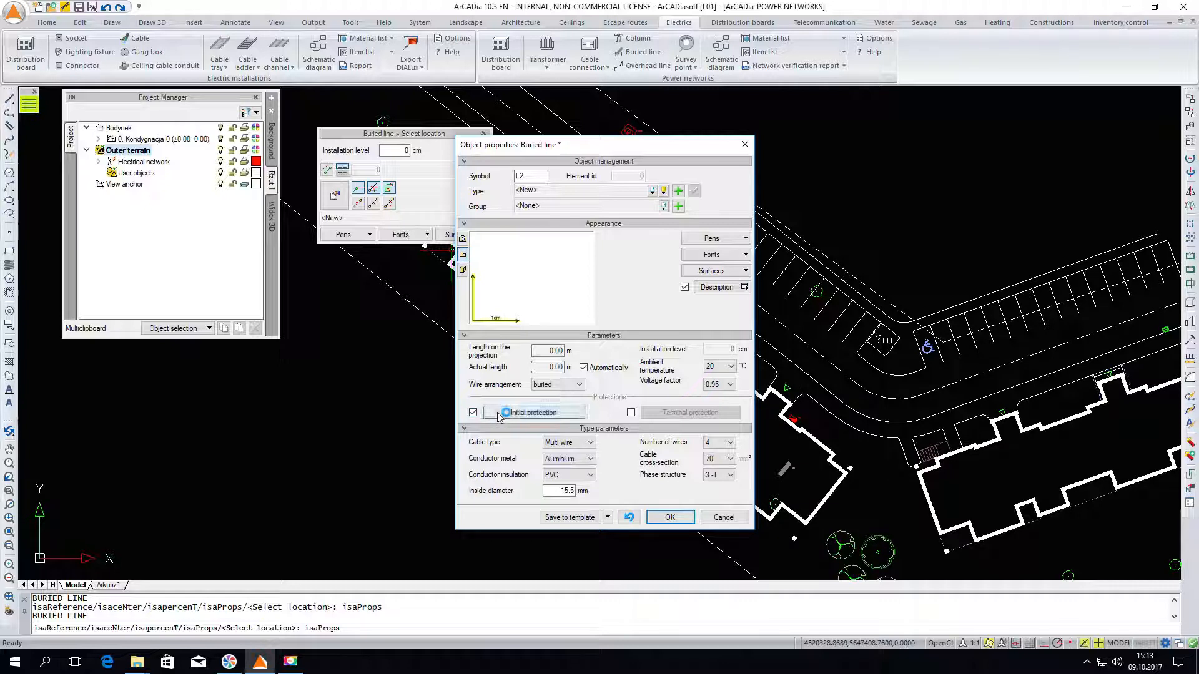
{"action": "left_click", "coordinate": [531, 413]}
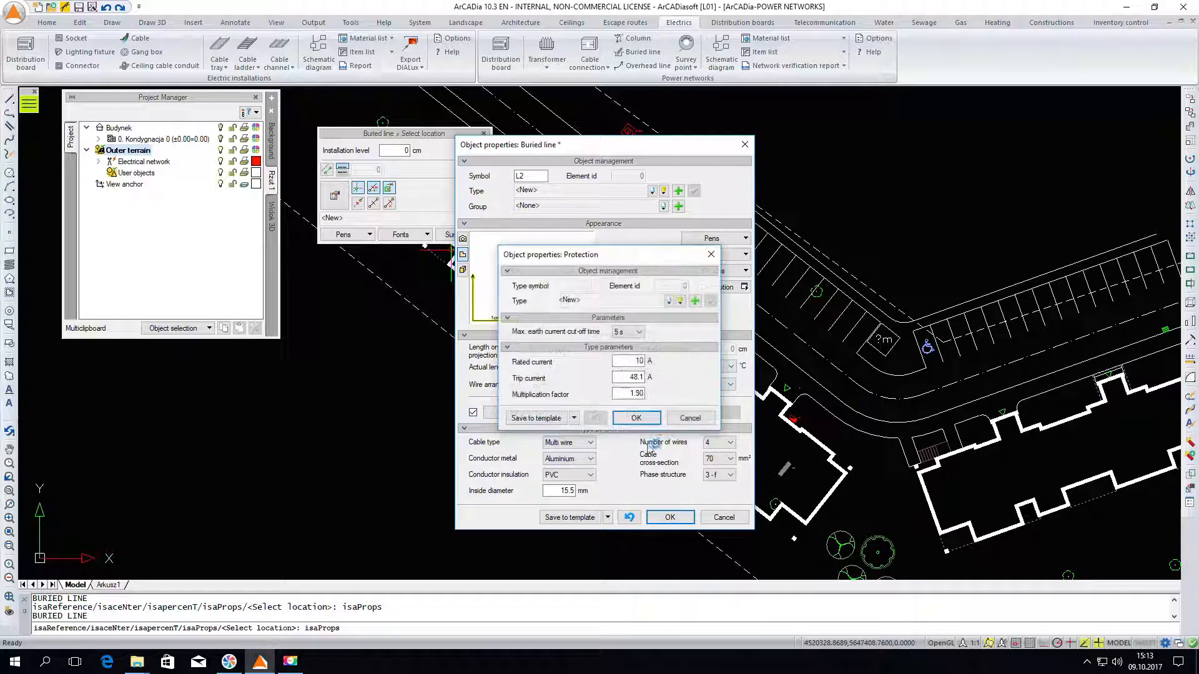
{"action": "left_click", "coordinate": [680, 301]}
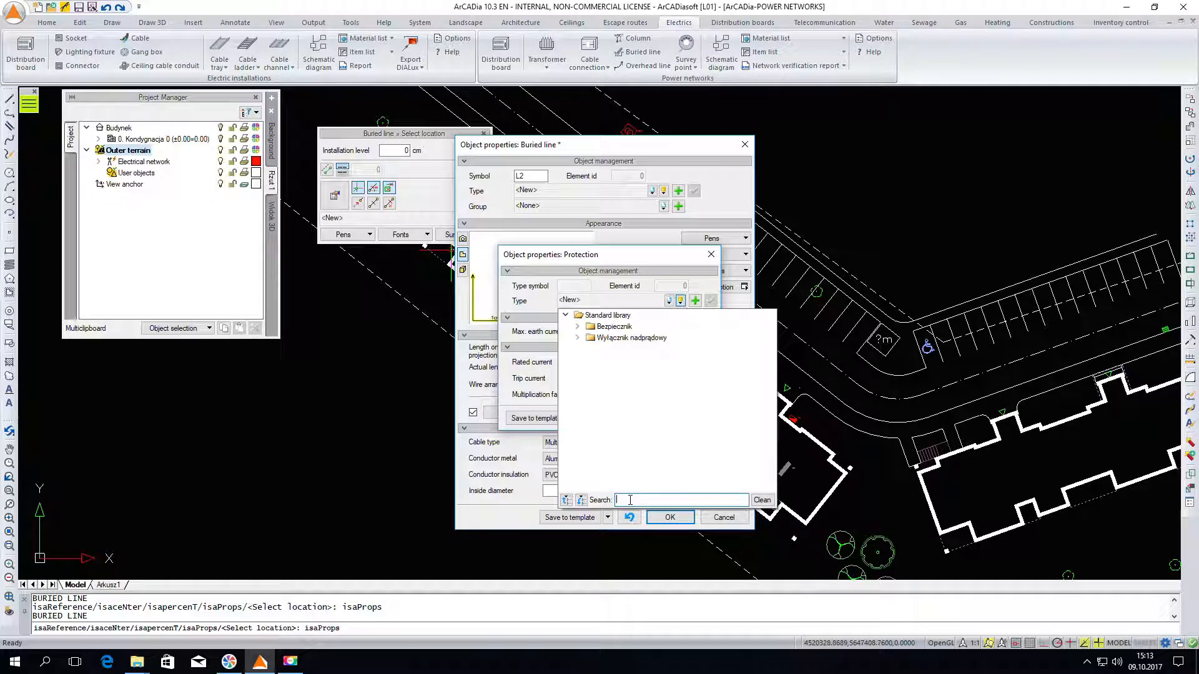
{"action": "type", "text": "wt-00"}
{"action": "left_click", "coordinate": [577, 326]}
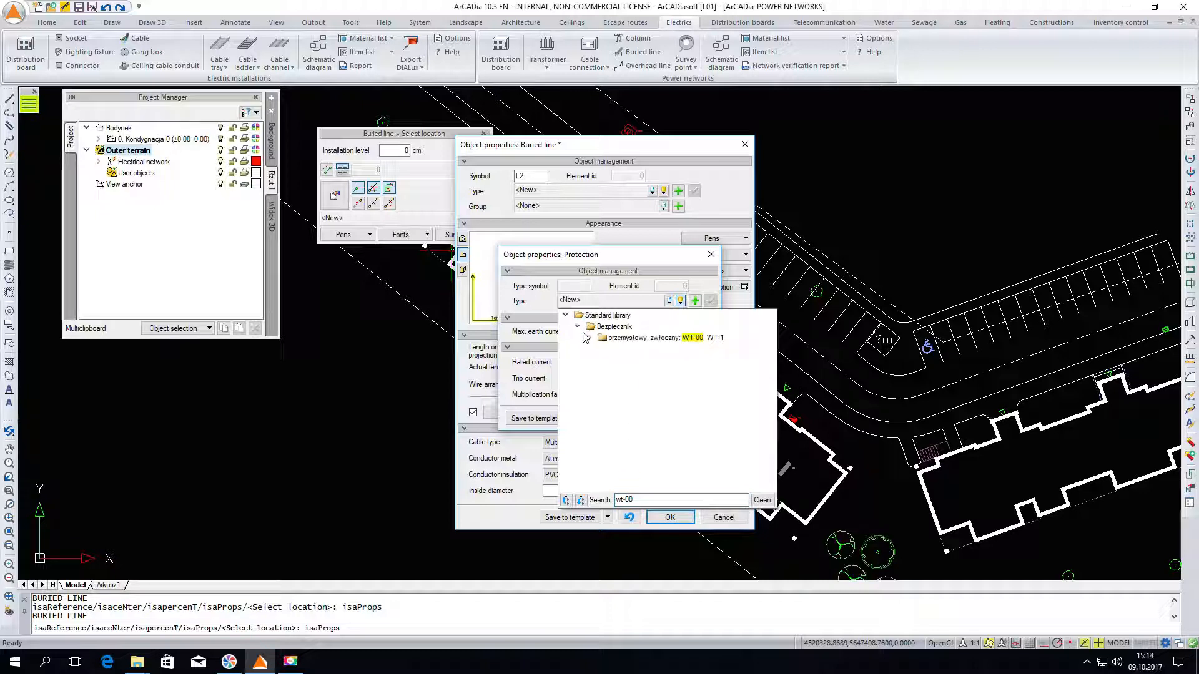
{"action": "left_click", "coordinate": [589, 337]}
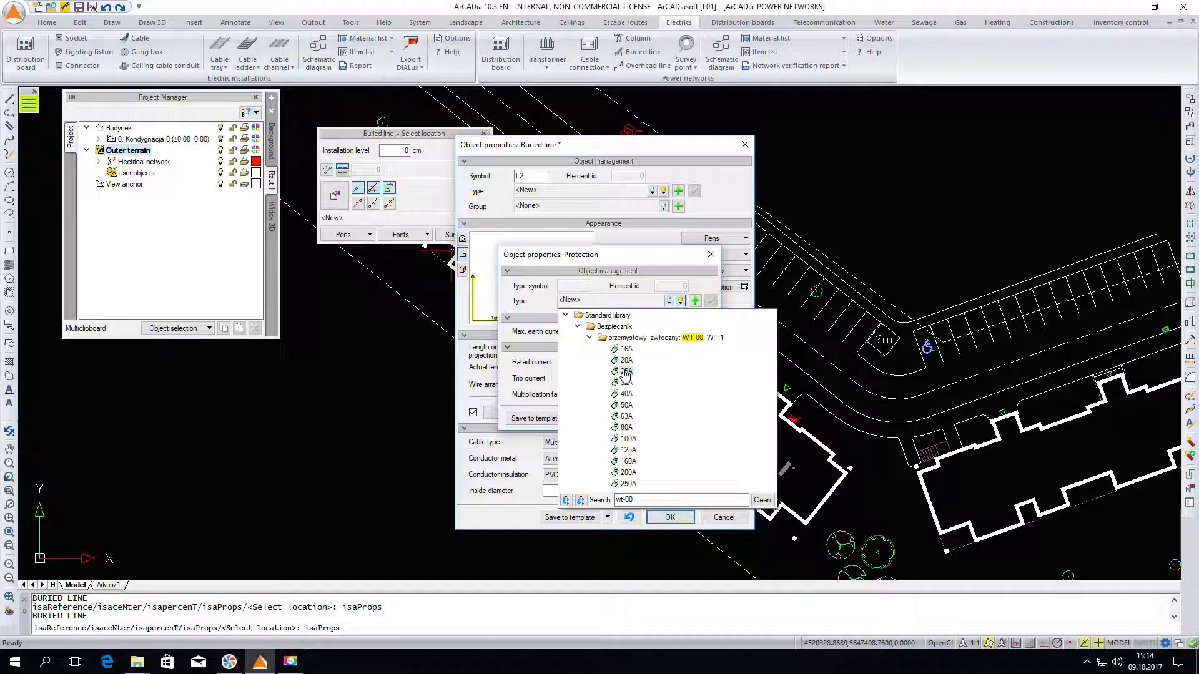
{"action": "left_click", "coordinate": [628, 439]}
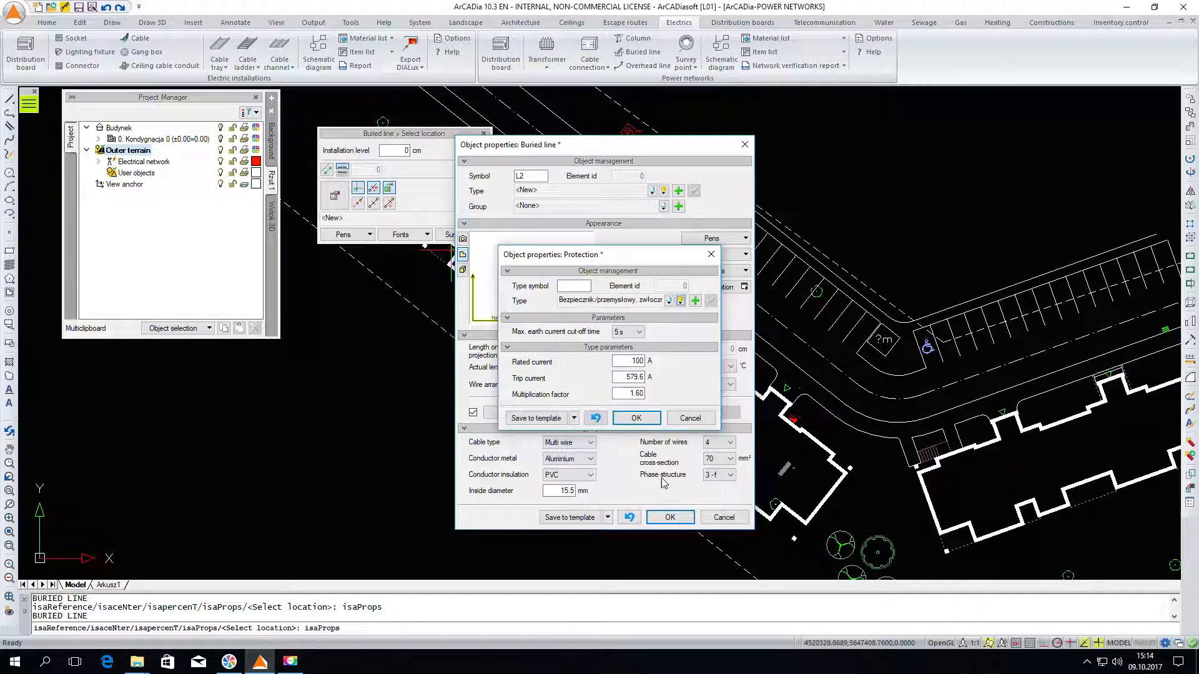
{"action": "left_click", "coordinate": [652, 422]}
{"action": "left_click", "coordinate": [668, 517]}
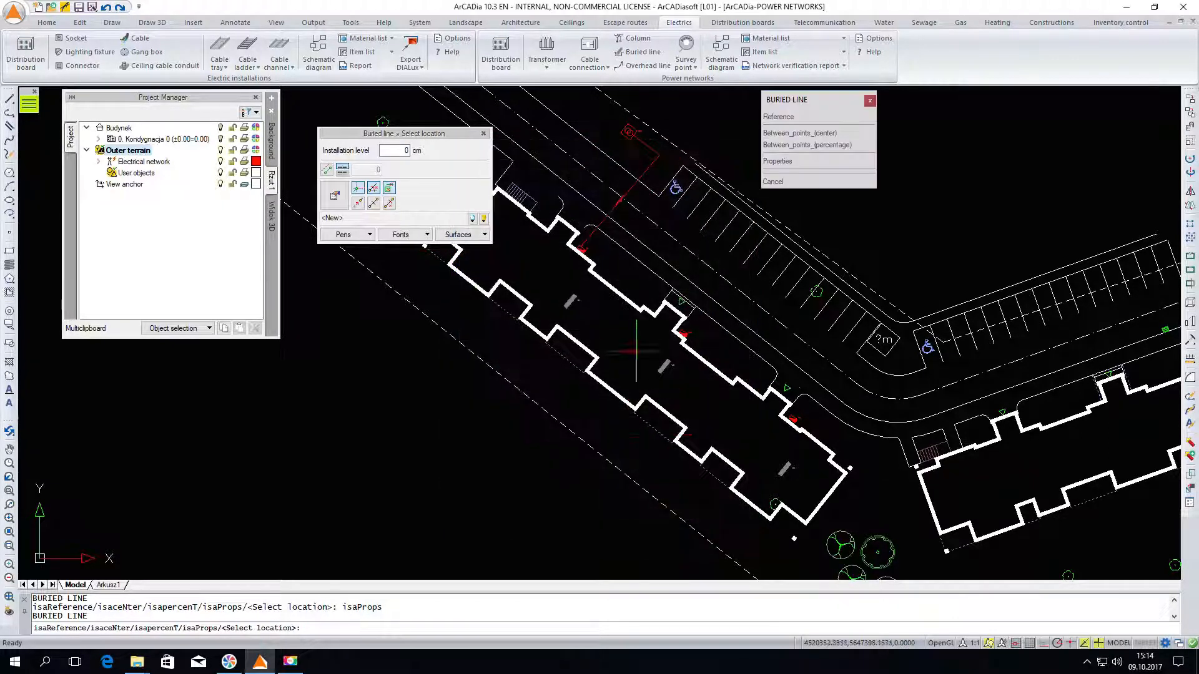
Step: Draw a buried line from the western building's northwestern cable connection to the northwestern distribution board with one bend inside the building
{"action": "scroll", "coordinate": [581, 275], "scroll_direction": "up", "scroll_amount": 3}
{"action": "left_click", "coordinate": [574, 280]}
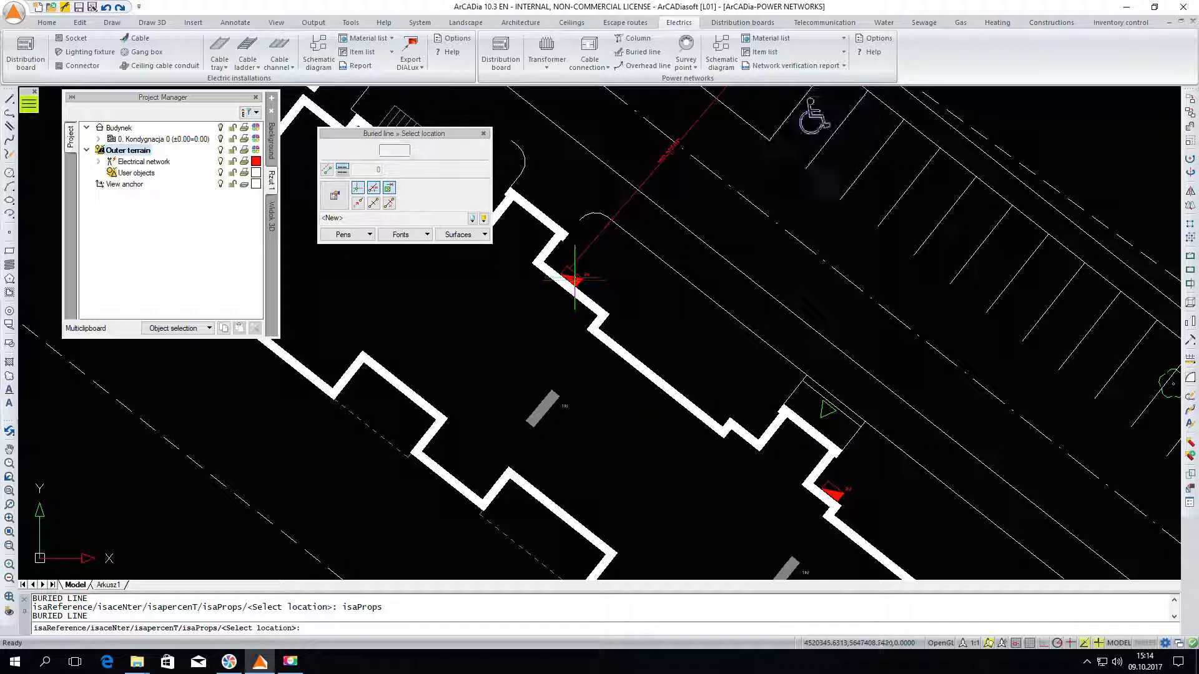
{"action": "left_click", "coordinate": [503, 375]}
{"action": "left_click", "coordinate": [543, 407]}
{"action": "key", "text": "Escape"}
Step: Draw another buried line from the western building's middle cable connection to the middle distribution board
{"action": "scroll", "coordinate": [501, 314], "scroll_direction": "down", "scroll_amount": 2}
{"action": "scroll", "coordinate": [501, 315], "scroll_direction": "down", "scroll_amount": 3}
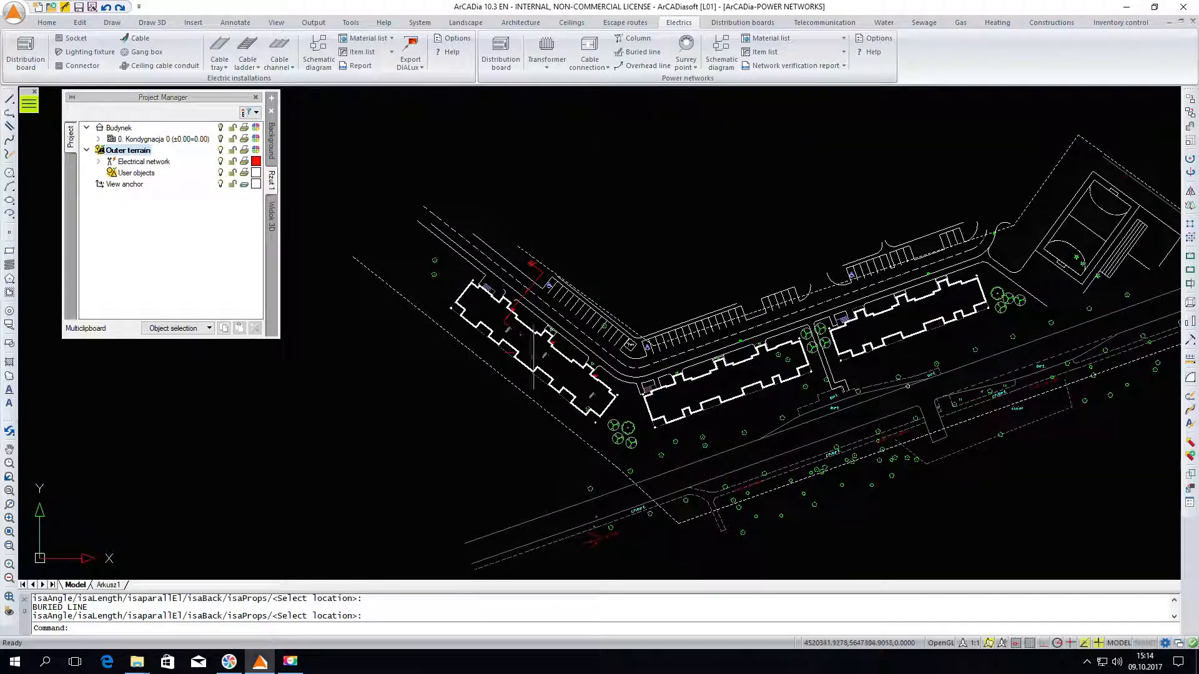
{"action": "scroll", "coordinate": [534, 343], "scroll_direction": "up", "scroll_amount": 3}
{"action": "right_click", "coordinate": [535, 351]}
{"action": "left_click", "coordinate": [565, 360]}
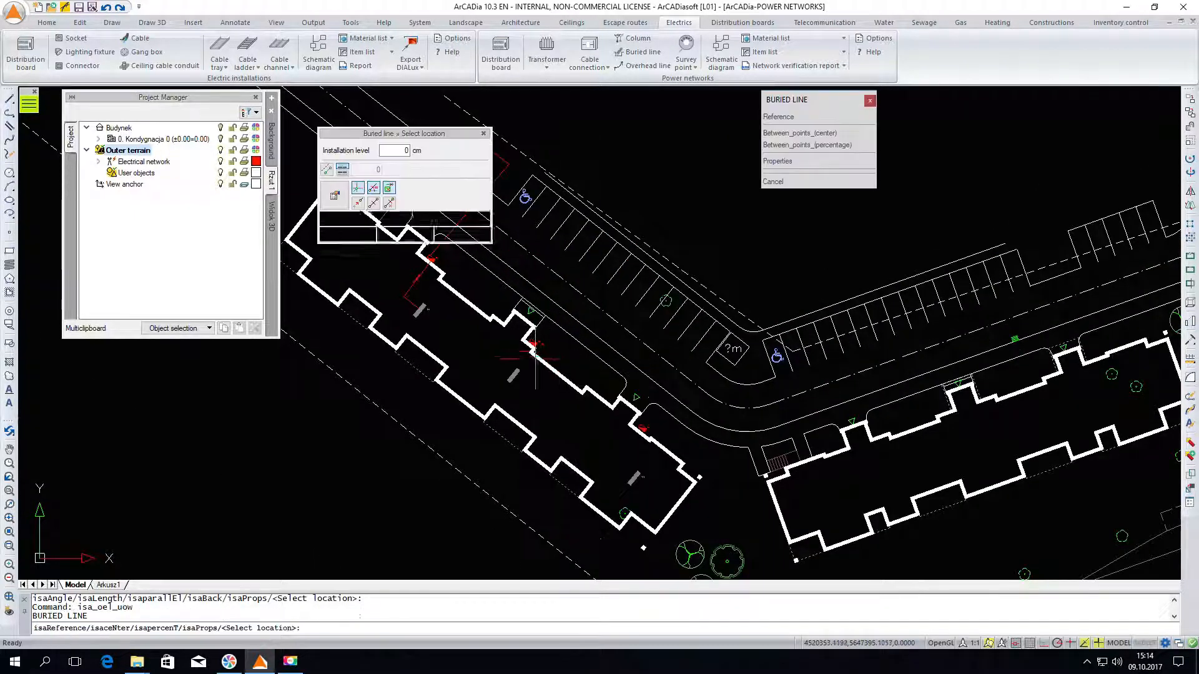
{"action": "scroll", "coordinate": [538, 345], "scroll_direction": "up", "scroll_amount": 3}
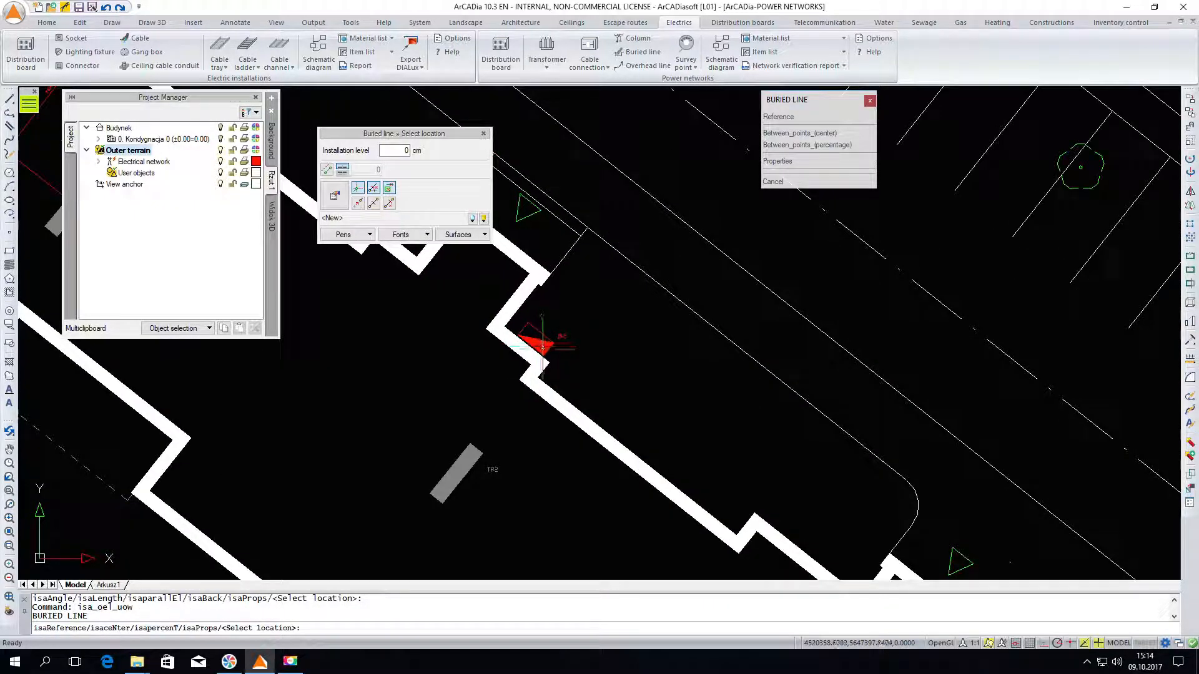
{"action": "left_click", "coordinate": [541, 344]}
{"action": "left_click", "coordinate": [496, 413]}
{"action": "scroll", "coordinate": [429, 319], "scroll_direction": "down", "scroll_amount": 5}
{"action": "key", "text": "Return"}
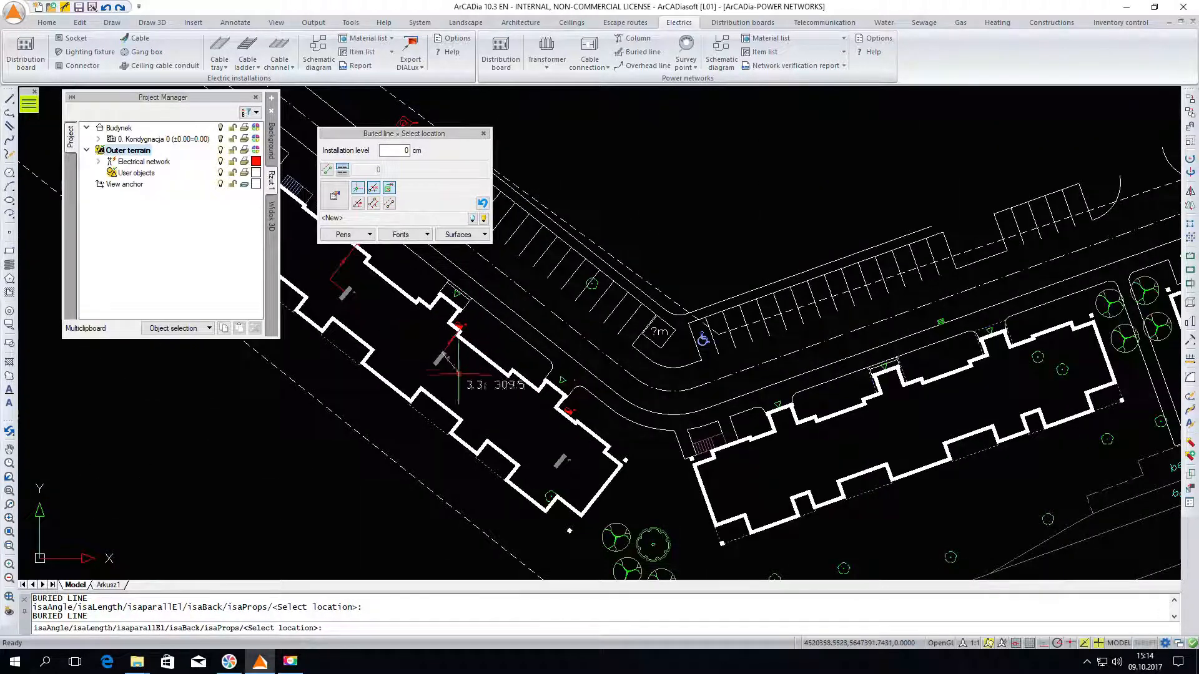
Step: Draw a buried line from the western building's southeastern cable connection to the southeastern distribution board with one bend
{"action": "right_click", "coordinate": [529, 441]}
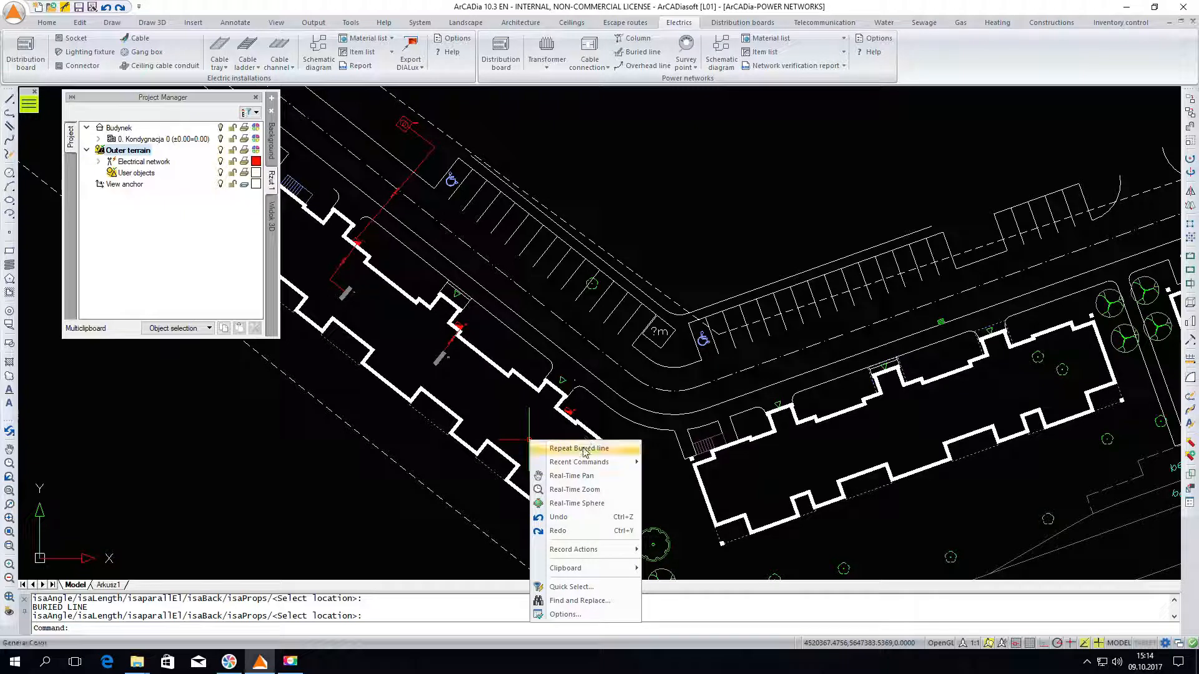
{"action": "left_click", "coordinate": [584, 450]}
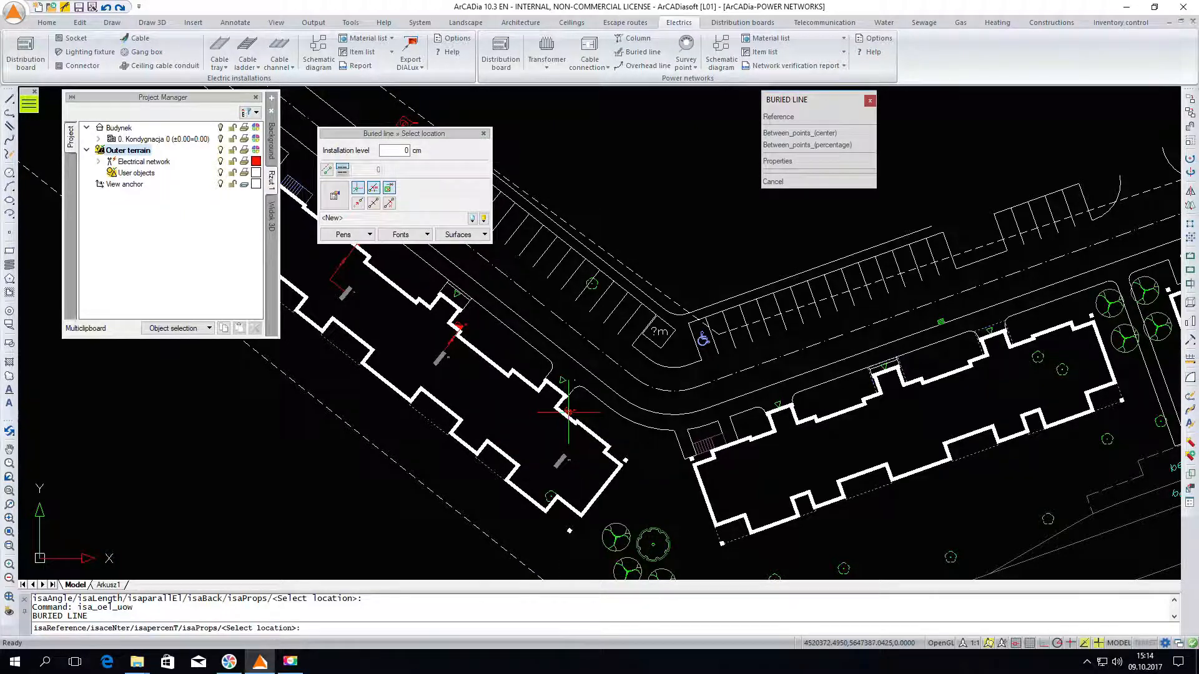
{"action": "left_click", "coordinate": [568, 412]}
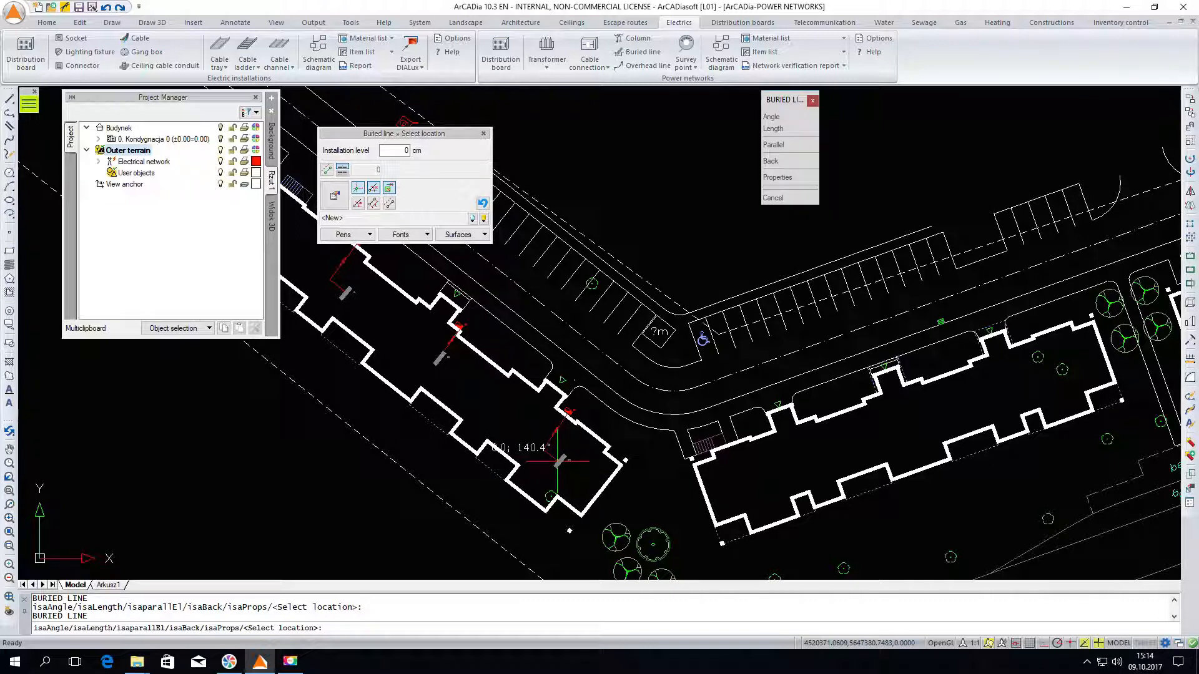
{"action": "scroll", "coordinate": [557, 461], "scroll_direction": "up", "scroll_amount": 3}
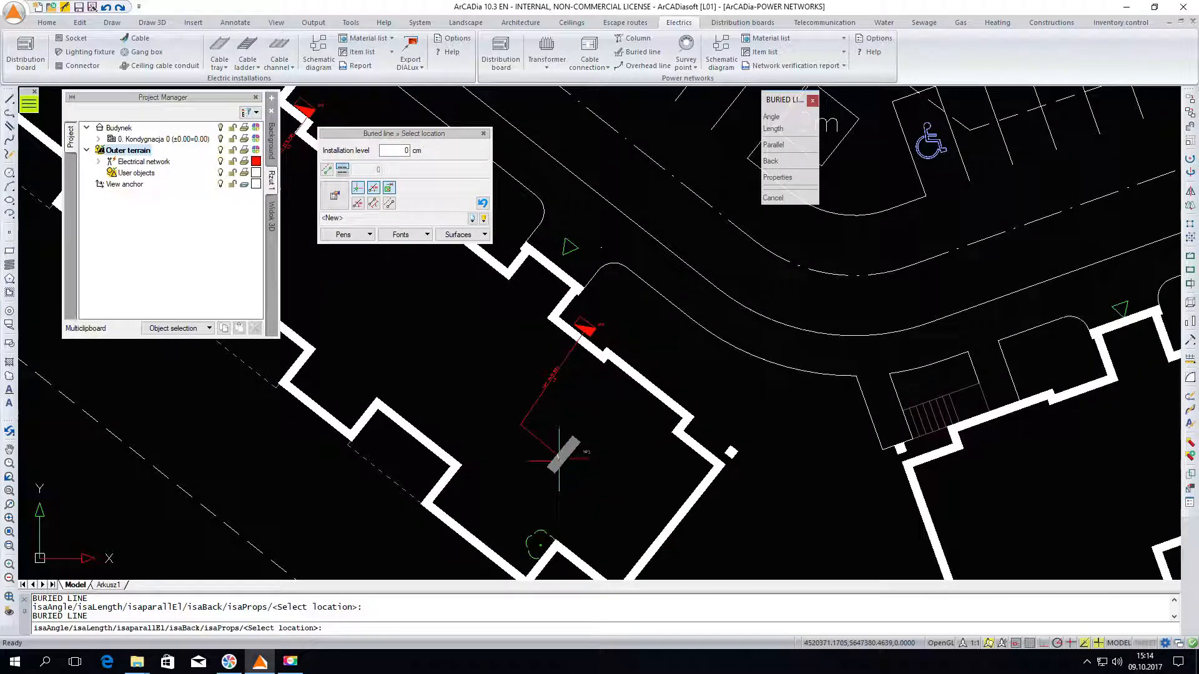
{"action": "key", "text": "Escape"}
Step: Link the northwestern and middle cable connections with a buried line routed outside the facade, its parallel run about 16.5 m long
{"action": "scroll", "coordinate": [718, 312], "scroll_direction": "down", "scroll_amount": 3}
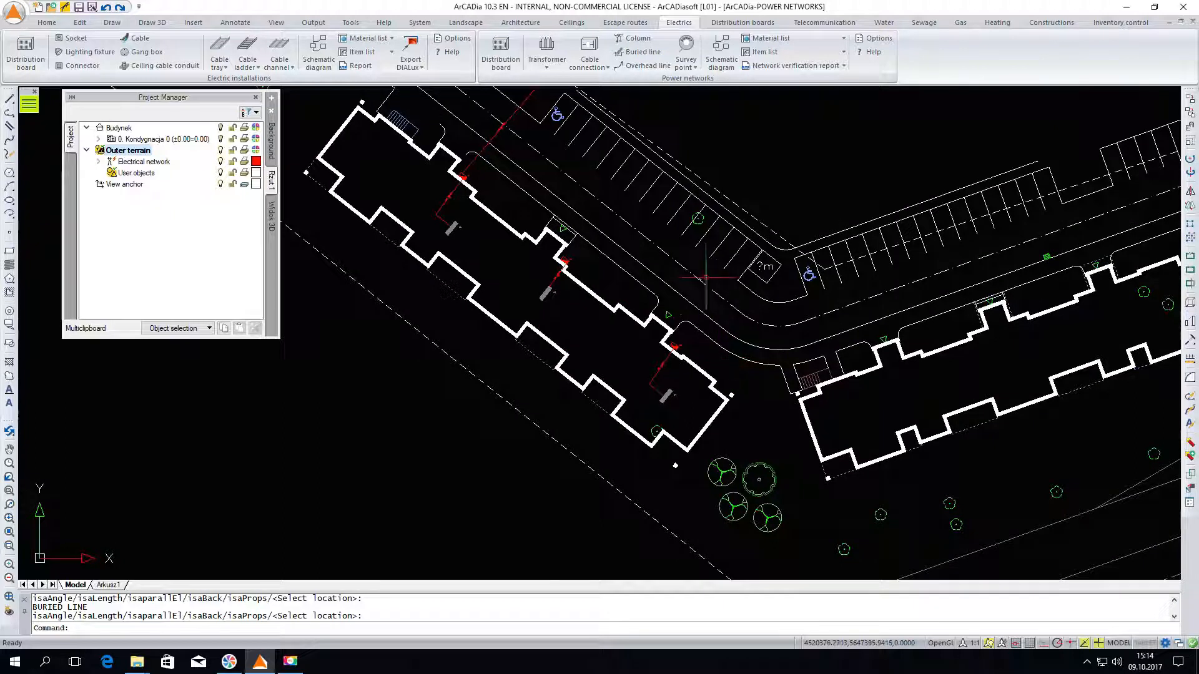
{"action": "middle_click_drag", "start_coordinate": [705, 278], "coordinate": [699, 326]}
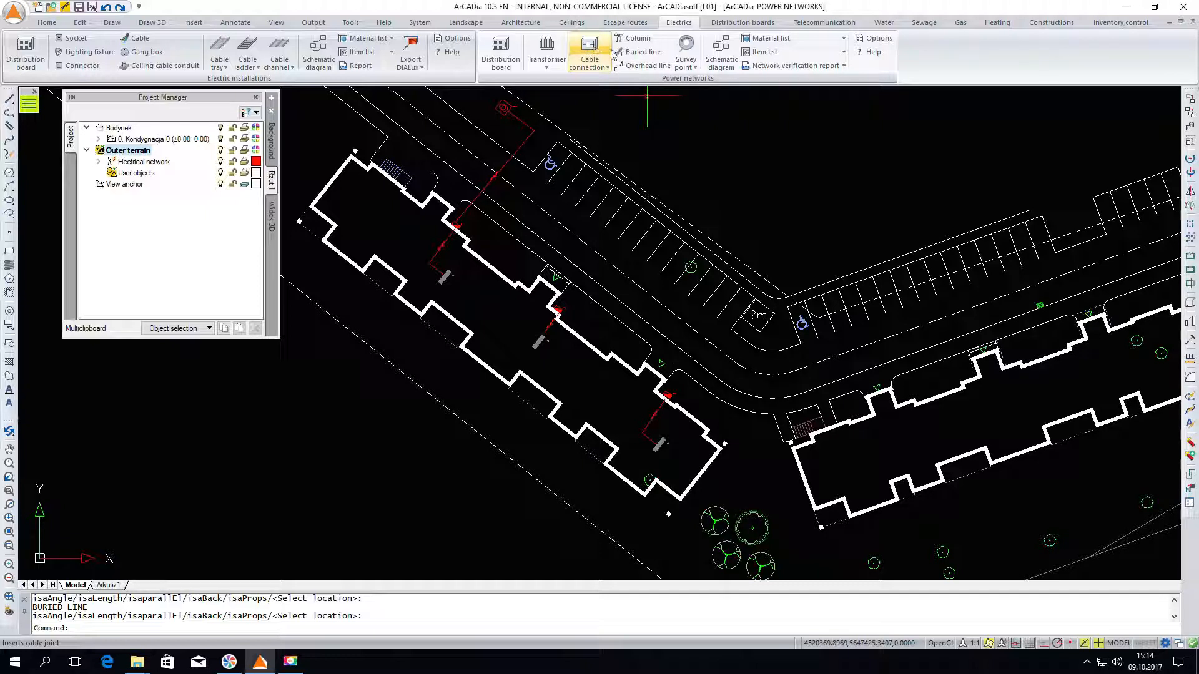
{"action": "left_click", "coordinate": [629, 53]}
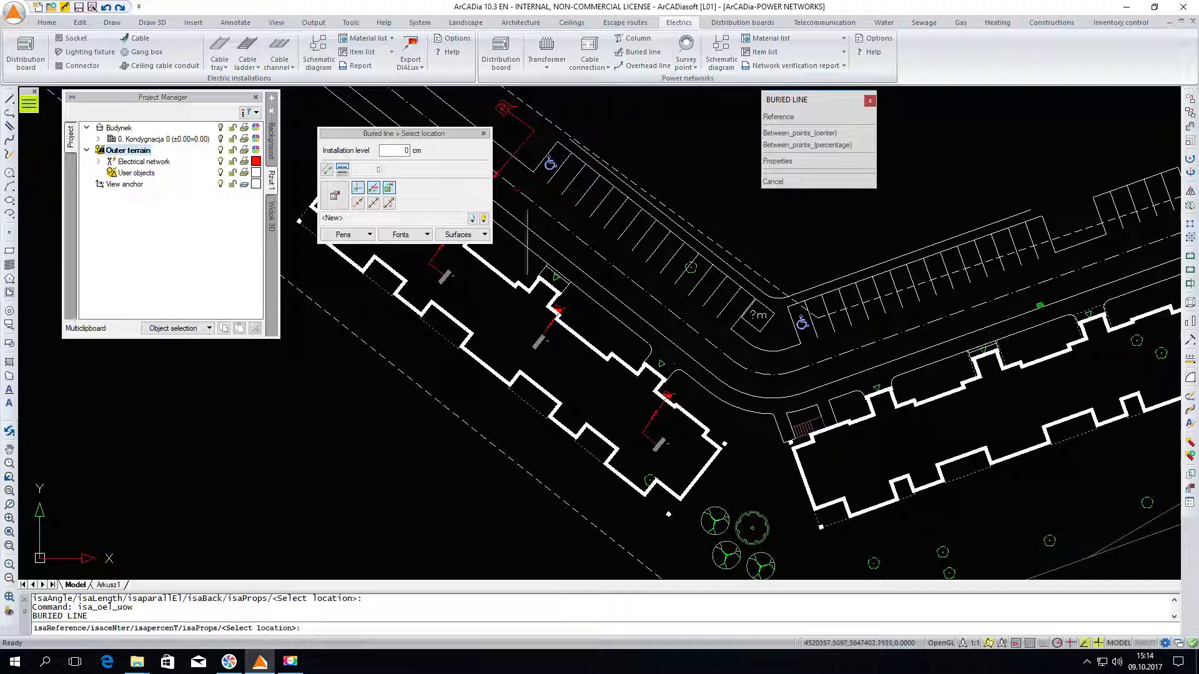
{"action": "middle_click_drag", "start_coordinate": [547, 266], "coordinate": [644, 356]}
{"action": "scroll", "coordinate": [570, 321], "scroll_direction": "up", "scroll_amount": 4}
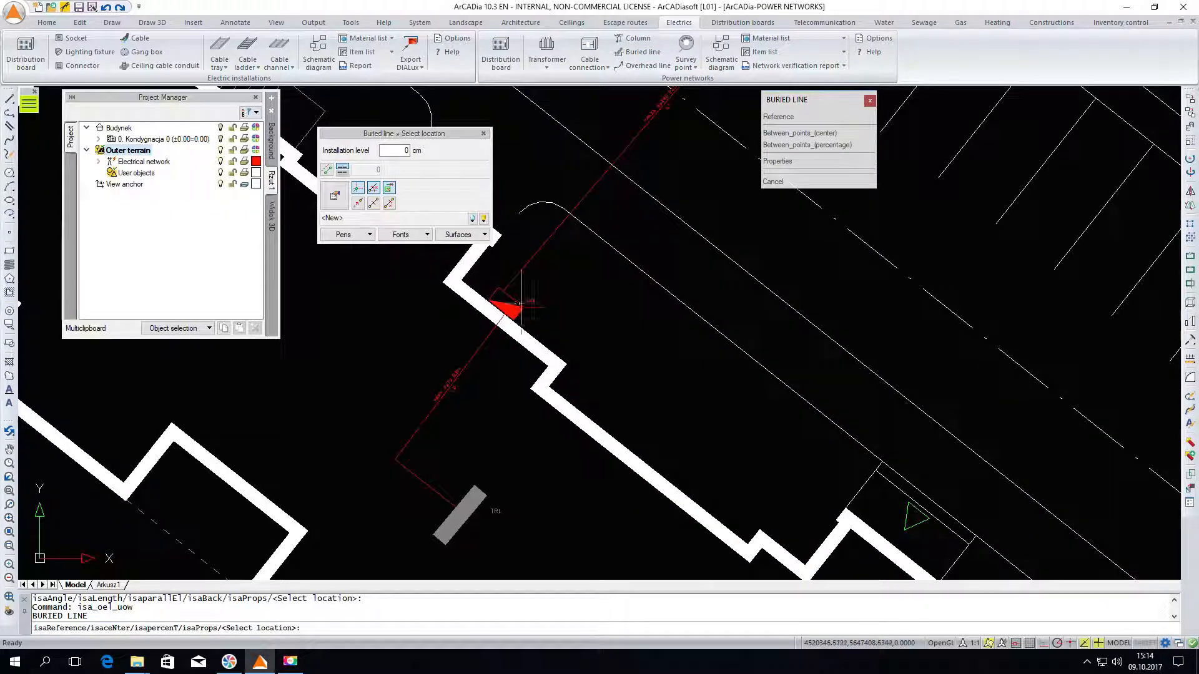
{"action": "left_click", "coordinate": [513, 309]}
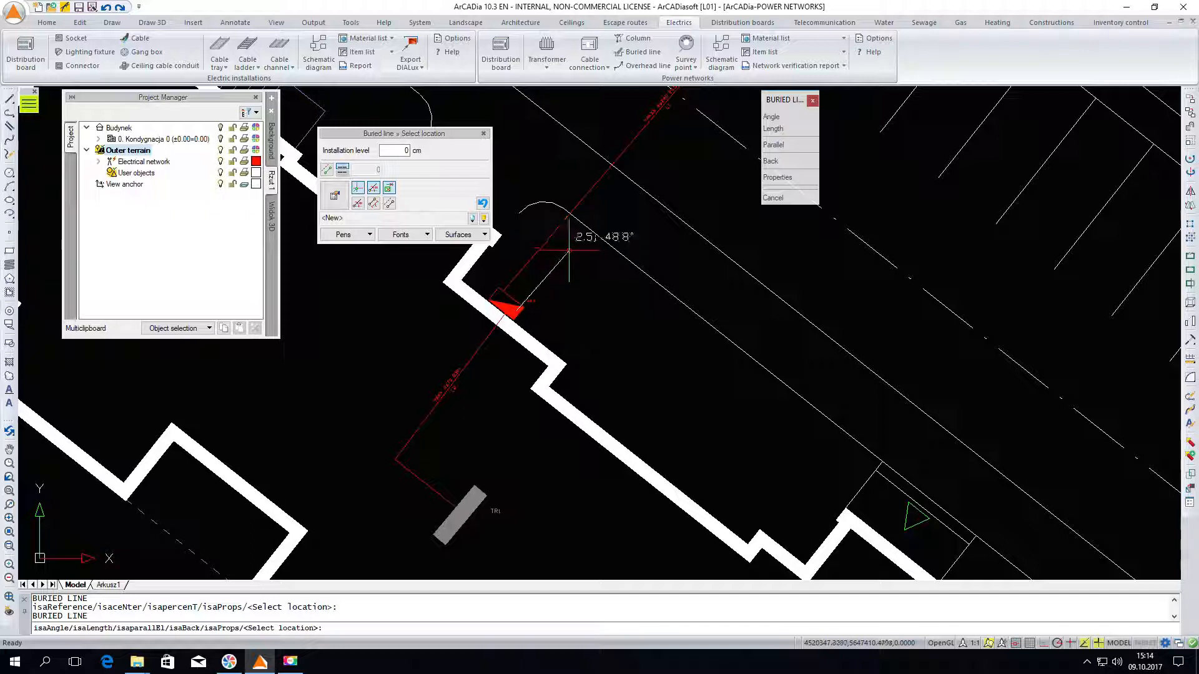
{"action": "scroll", "coordinate": [565, 248], "scroll_direction": "down", "scroll_amount": 4}
{"action": "scroll", "coordinate": [679, 359], "scroll_direction": "up", "scroll_amount": 3}
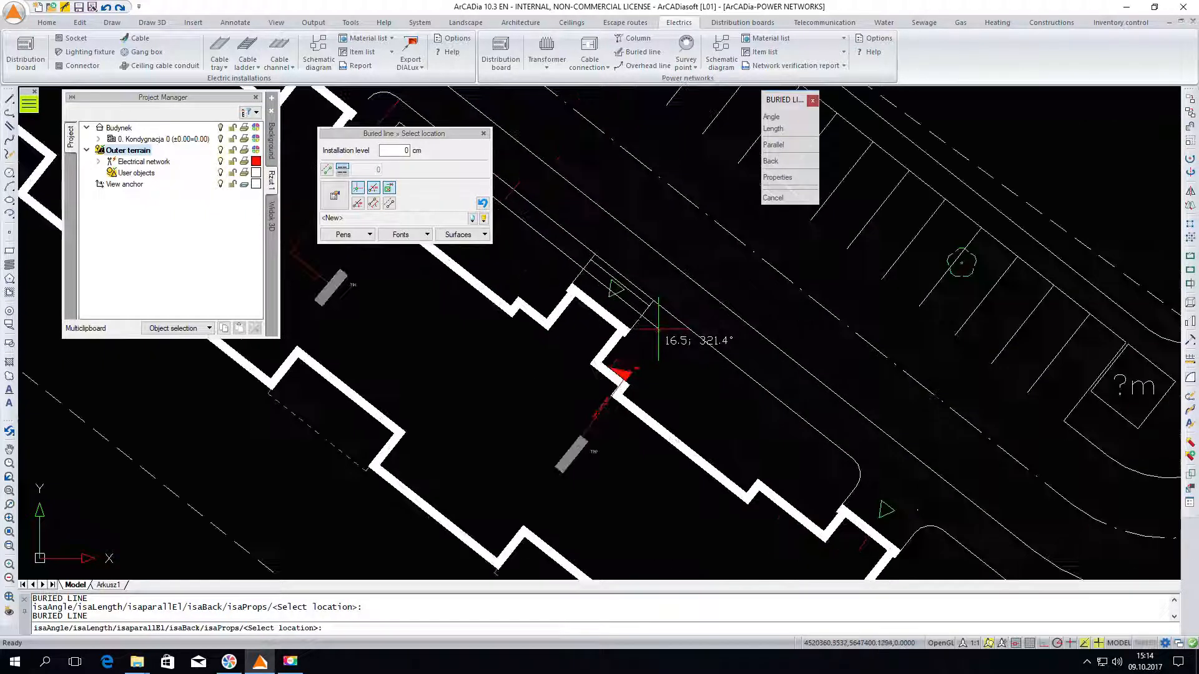
{"action": "left_click", "coordinate": [628, 374]}
{"action": "right_click", "coordinate": [669, 343]}
Step: Finish the link at the middle cable connection and run a buried line outside the facade, about 16.7 m, to the southeastern cable connection
{"action": "right_click", "coordinate": [669, 345]}
{"action": "left_click", "coordinate": [697, 353]}
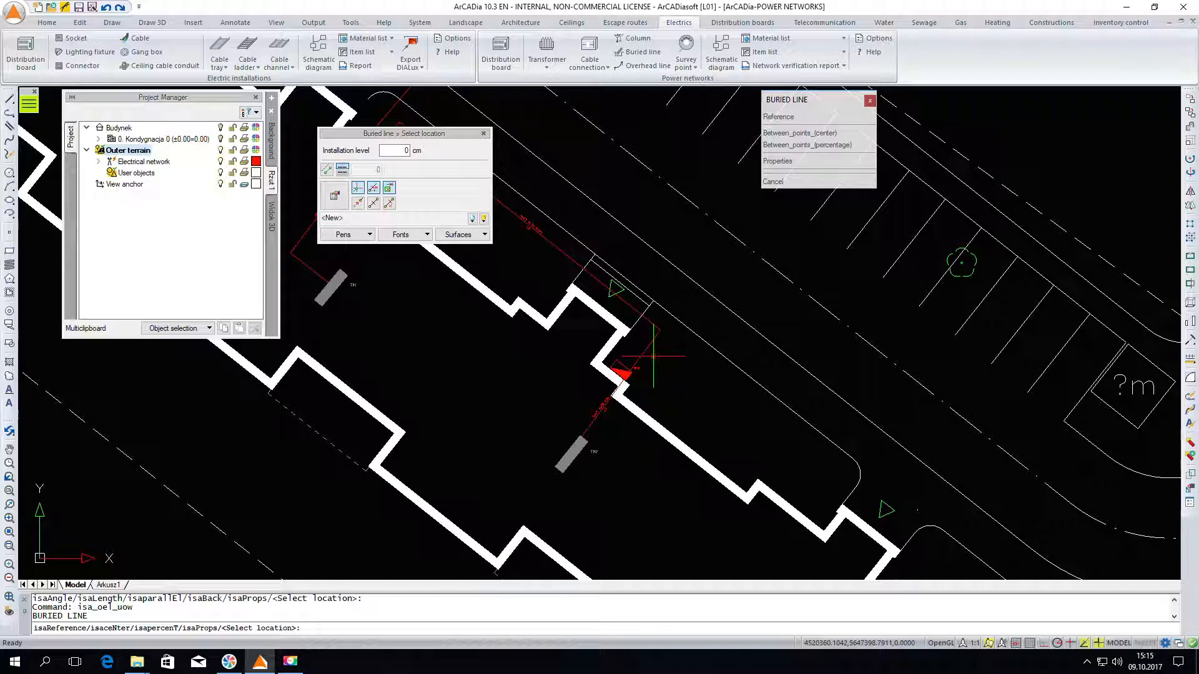
{"action": "scroll", "coordinate": [625, 373], "scroll_direction": "up", "scroll_amount": 2}
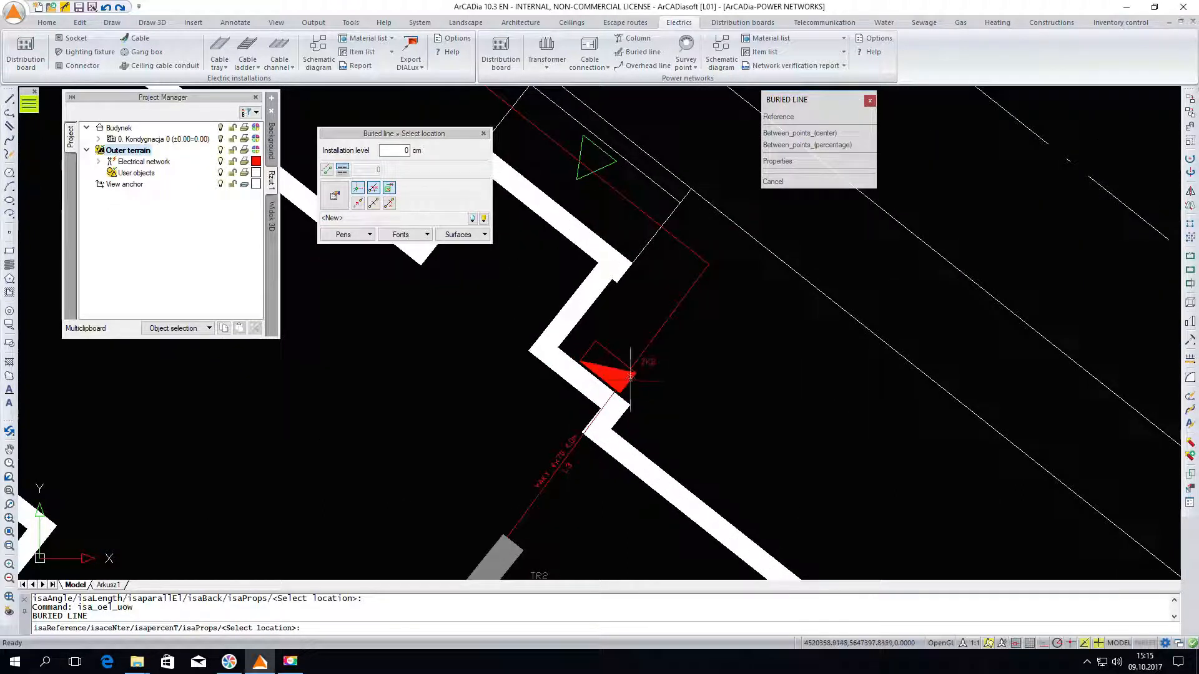
{"action": "left_click", "coordinate": [631, 375]}
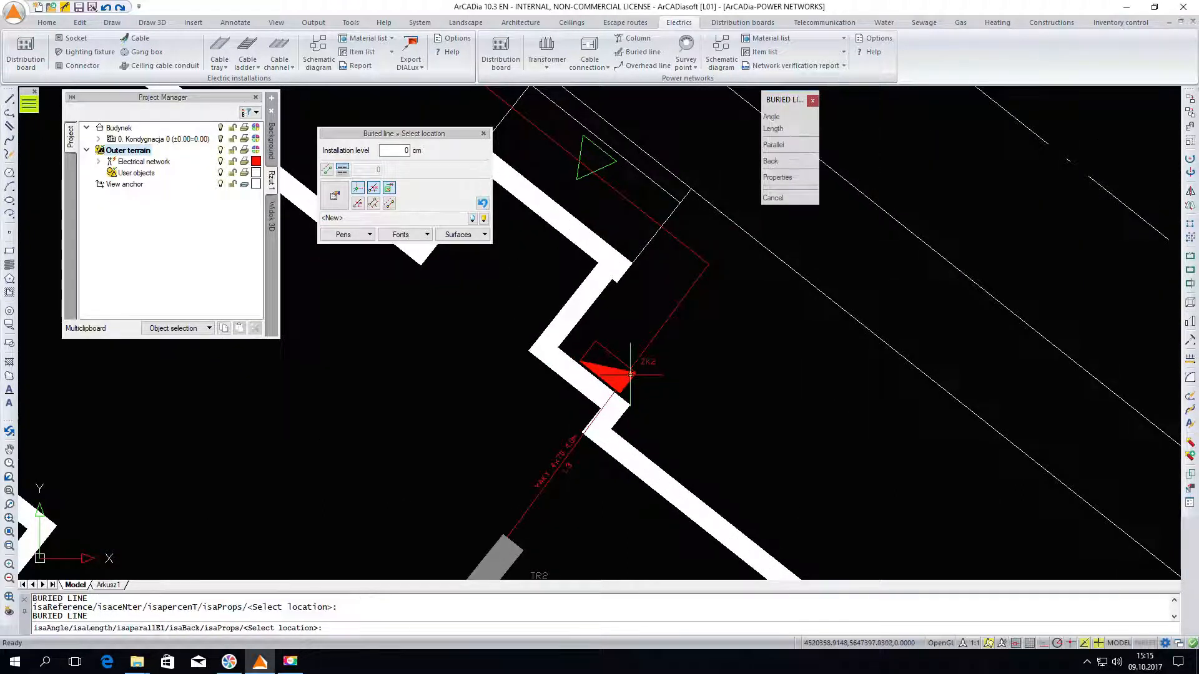
{"action": "left_click", "coordinate": [712, 271]}
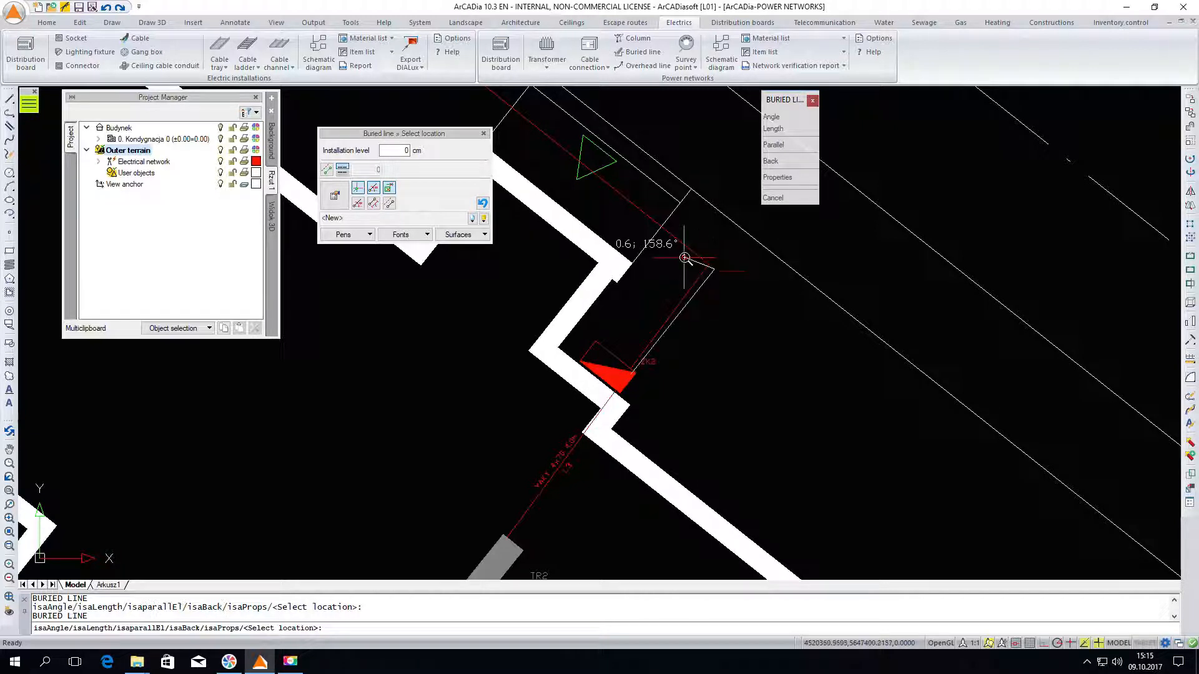
{"action": "scroll", "coordinate": [713, 271], "scroll_direction": "down", "scroll_amount": 2}
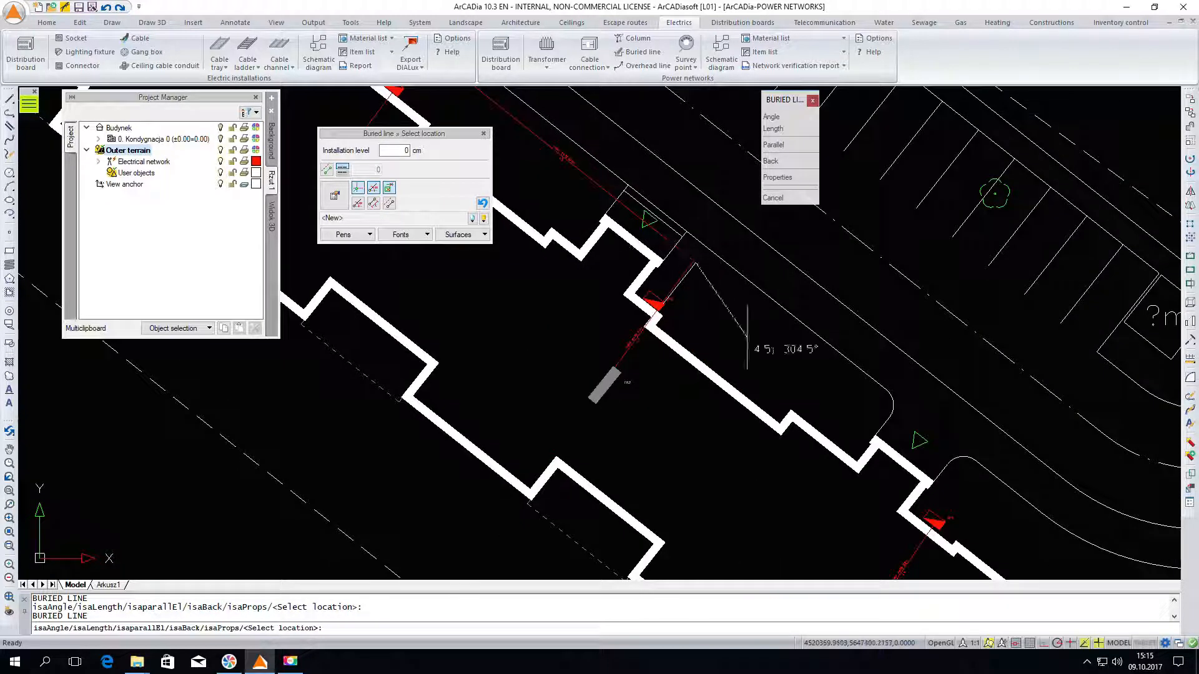
{"action": "left_click", "coordinate": [955, 473]}
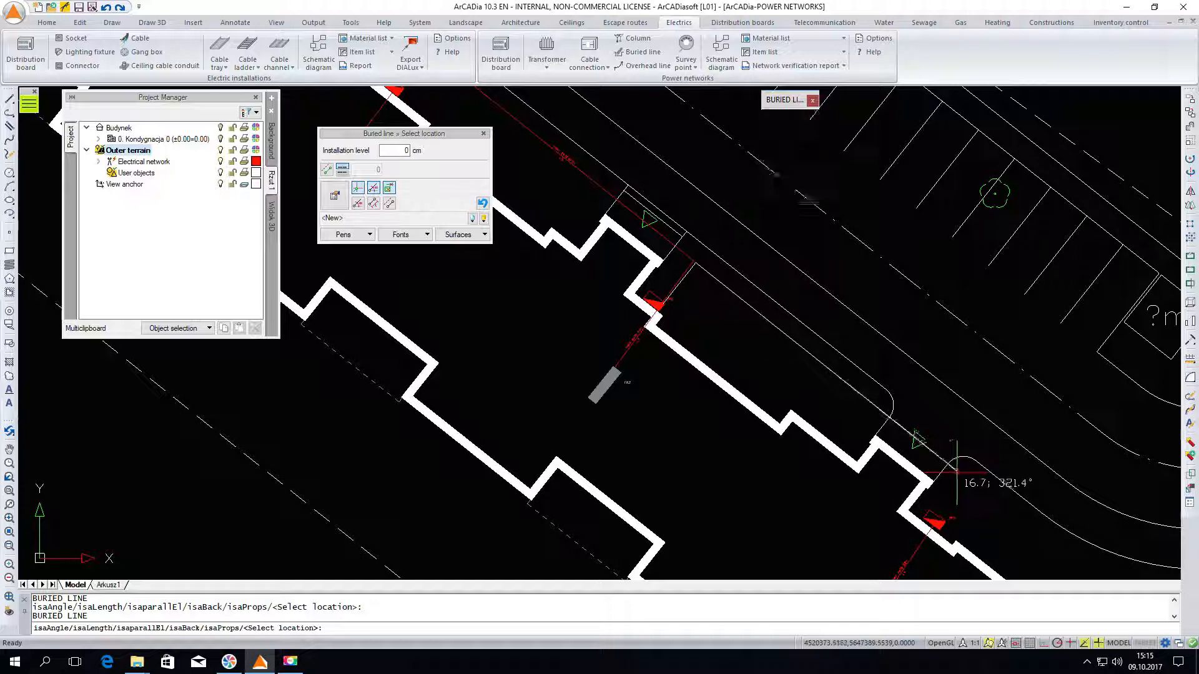
{"action": "left_click", "coordinate": [930, 517]}
{"action": "left_click", "coordinate": [930, 517]}
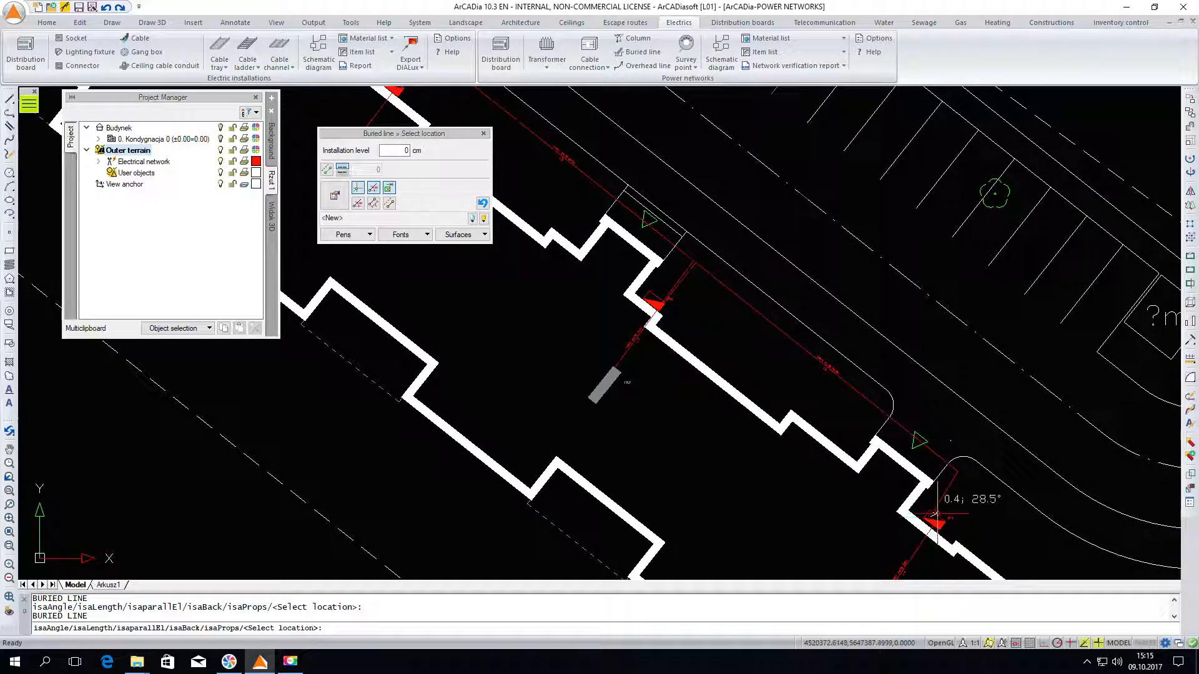
Step: Insert the power network material list in the empty area northeast of the transformer station and check its entries
{"action": "scroll", "coordinate": [821, 362], "scroll_direction": "down", "scroll_amount": 2}
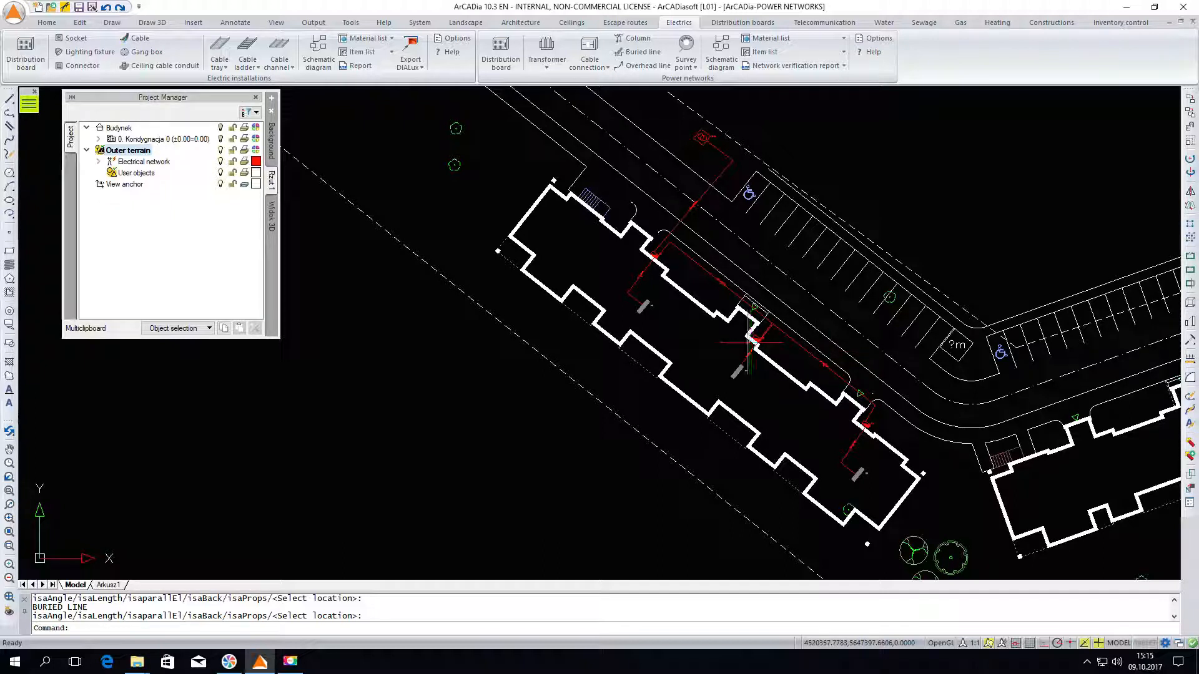
{"action": "scroll", "coordinate": [550, 347], "scroll_direction": "down", "scroll_amount": 1}
{"action": "scroll", "coordinate": [651, 313], "scroll_direction": "up", "scroll_amount": 1}
{"action": "middle_click_drag", "start_coordinate": [650, 312], "coordinate": [631, 313]}
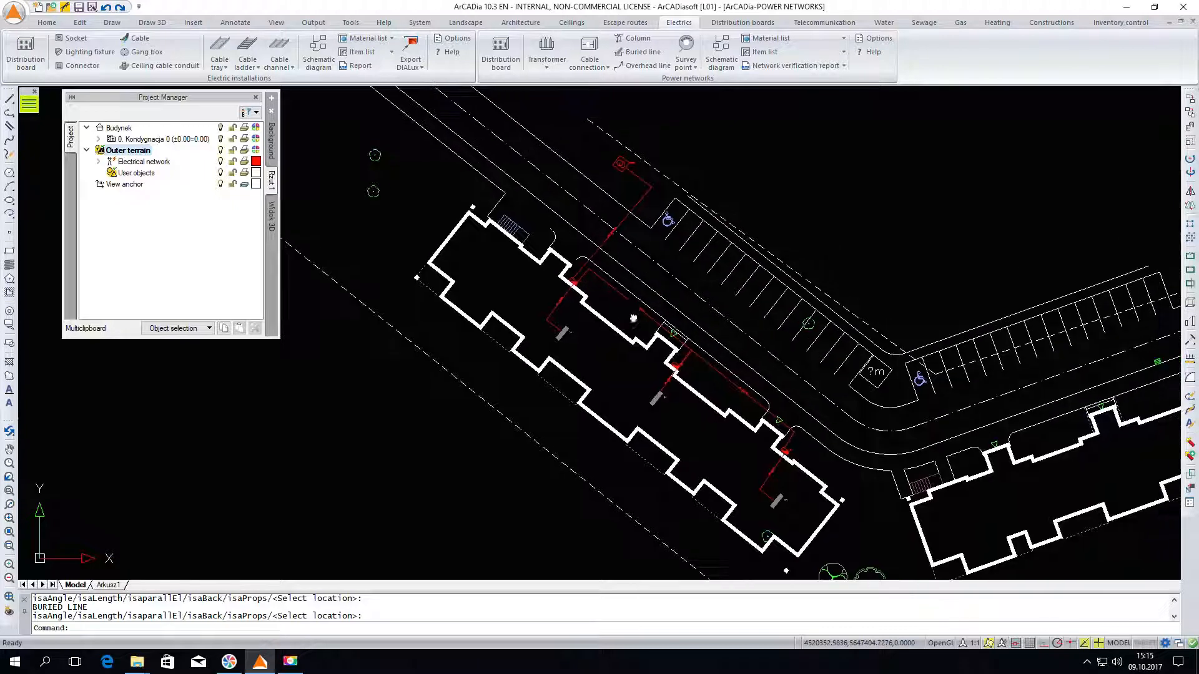
{"action": "scroll", "coordinate": [630, 313], "scroll_direction": "down", "scroll_amount": 1}
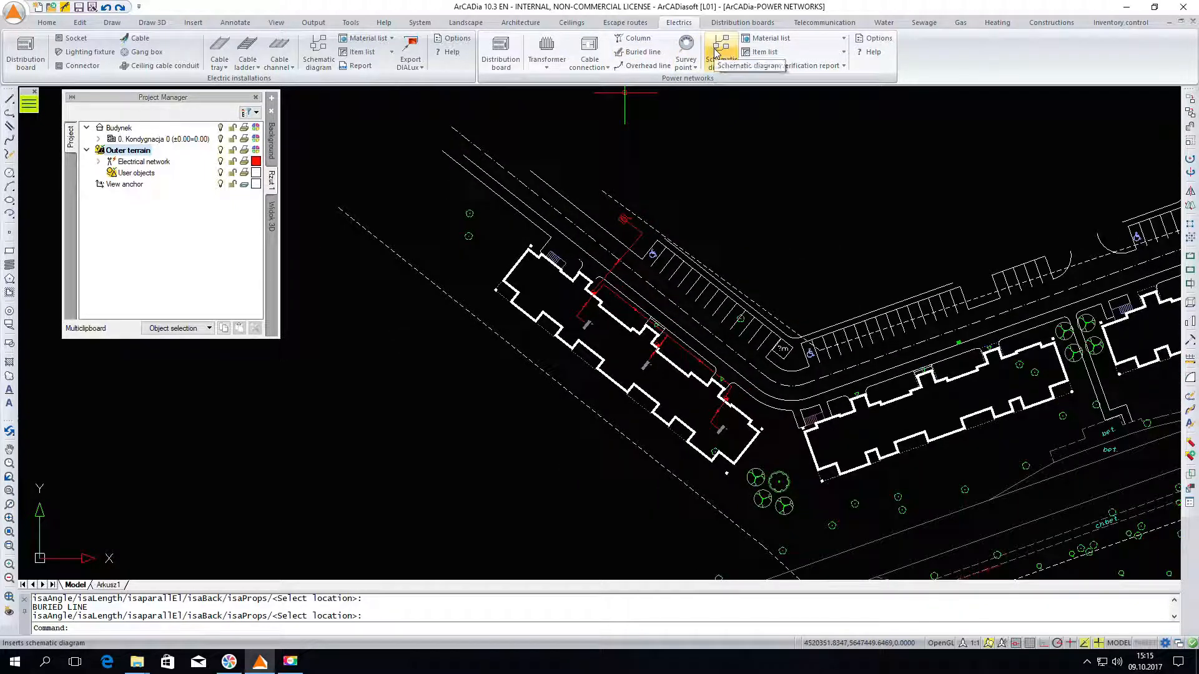
{"action": "left_click", "coordinate": [766, 41]}
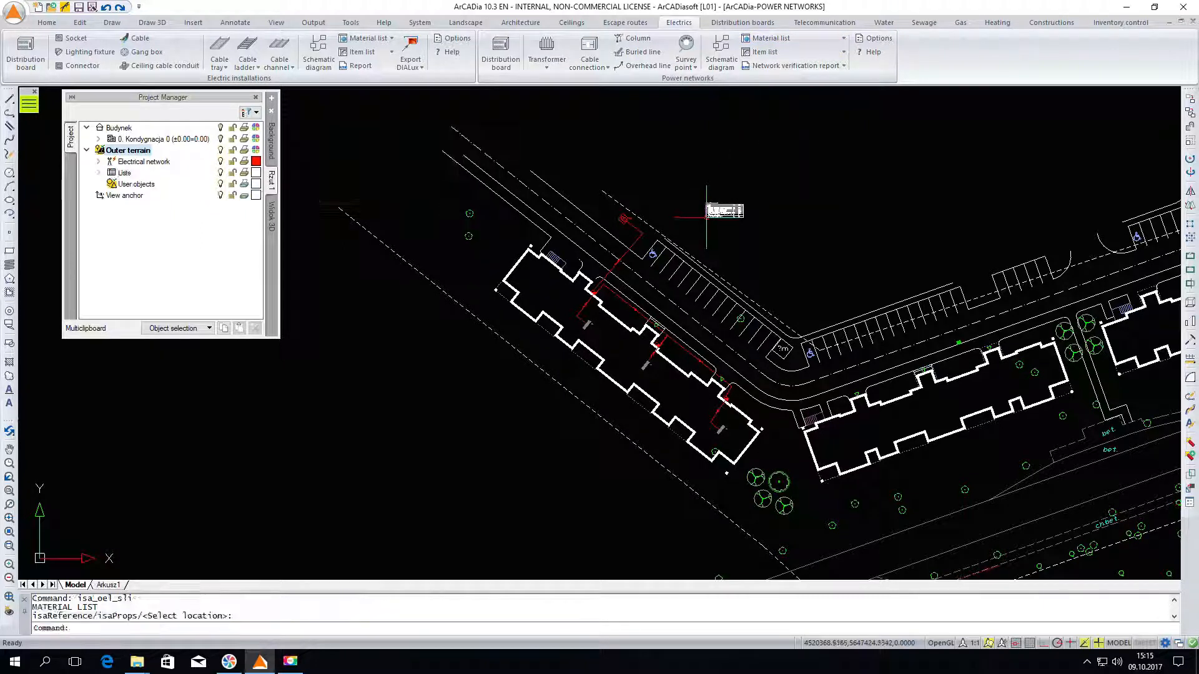
{"action": "scroll", "coordinate": [723, 206], "scroll_direction": "up", "scroll_amount": 3}
{"action": "scroll", "coordinate": [723, 205], "scroll_direction": "up", "scroll_amount": 4}
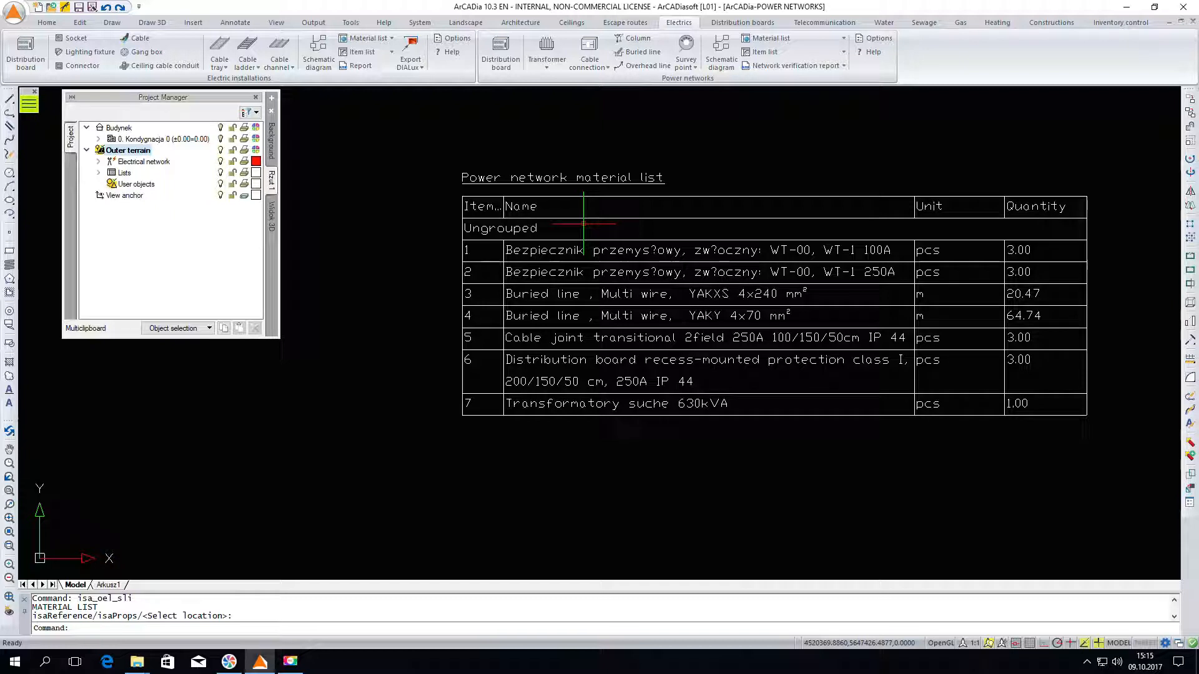
{"action": "scroll", "coordinate": [584, 250], "scroll_direction": "down", "scroll_amount": 4}
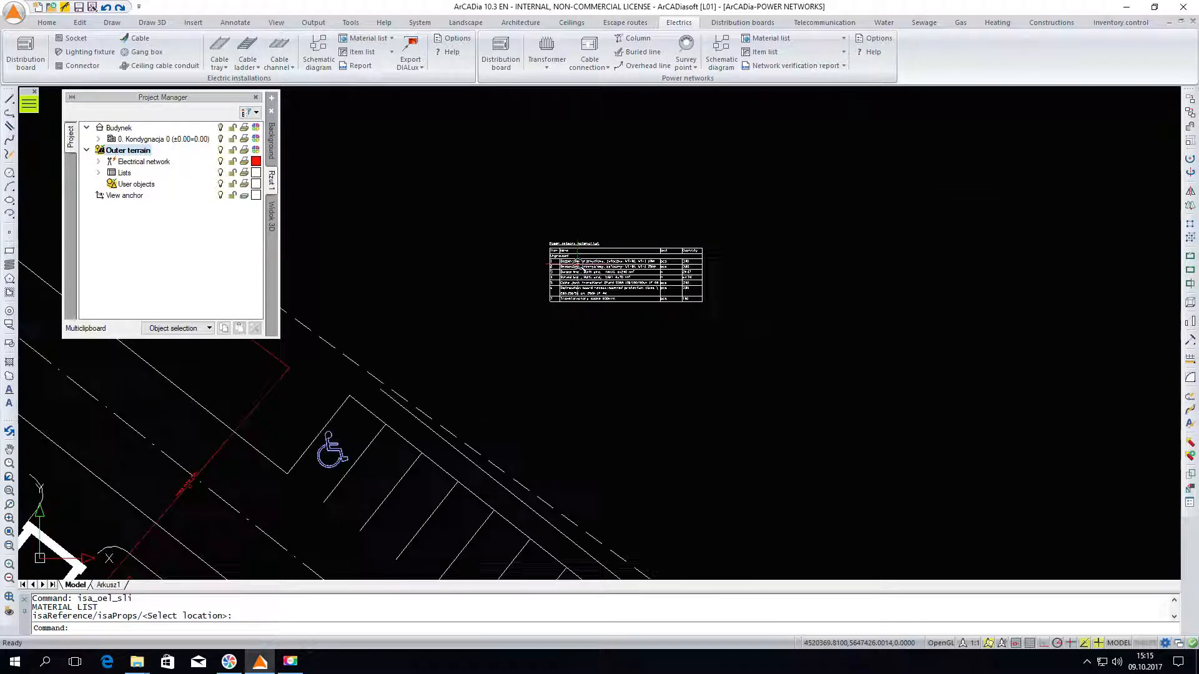
Step: Insert the power network item list east of the material list, using its upper-left corner as the insertion point
{"action": "left_click", "coordinate": [760, 52]}
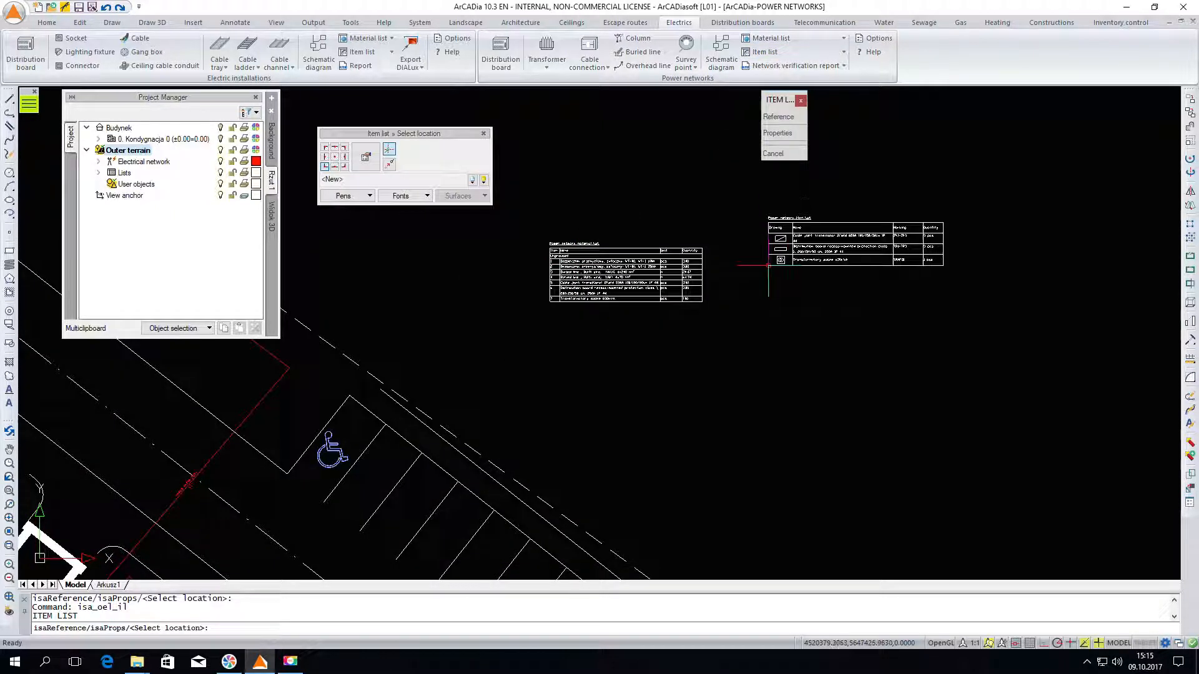
{"action": "left_click", "coordinate": [325, 148]}
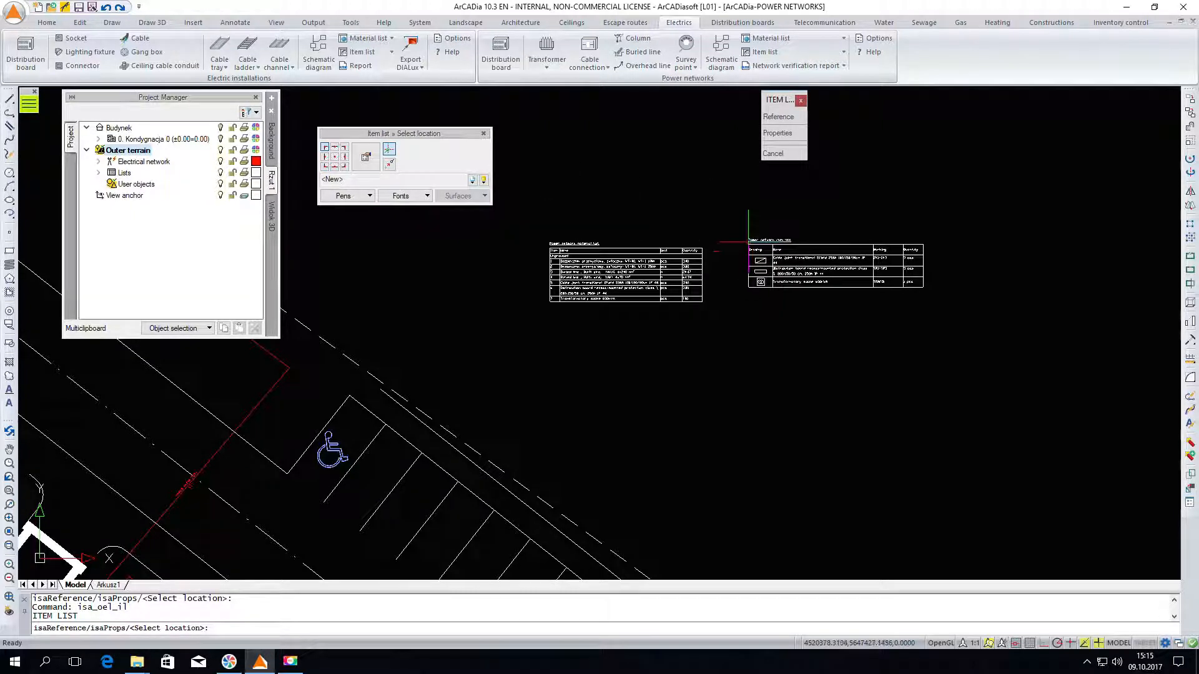
{"action": "left_click", "coordinate": [749, 245]}
{"action": "scroll", "coordinate": [840, 254], "scroll_direction": "up", "scroll_amount": 4}
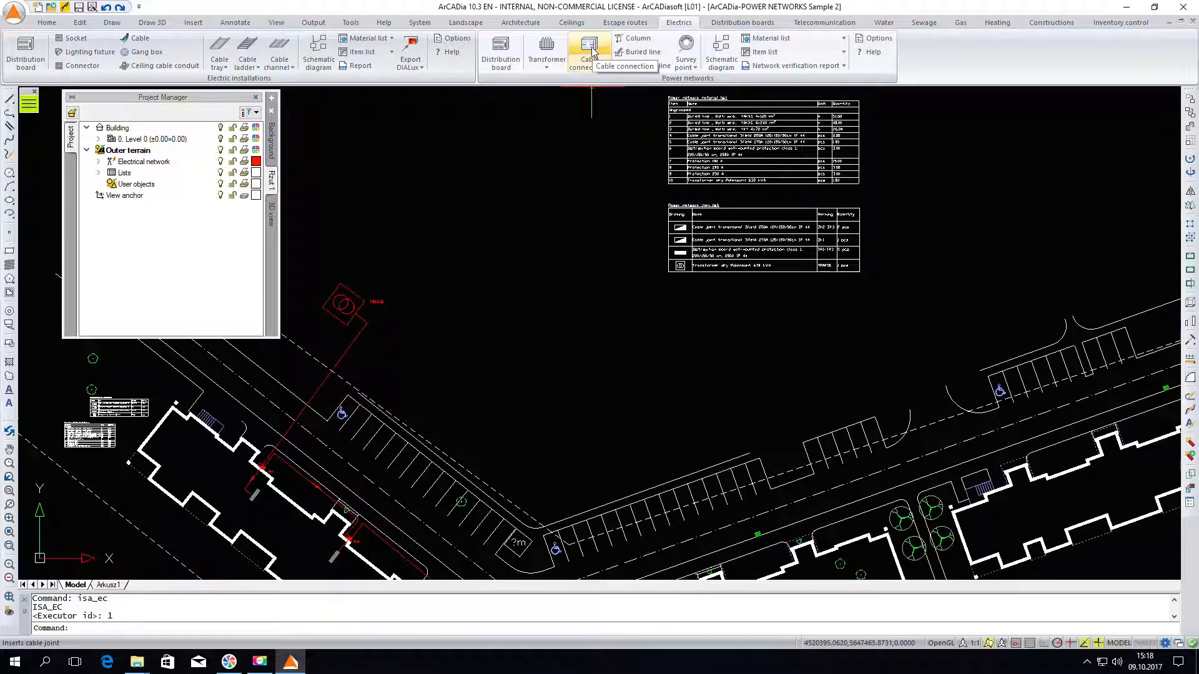
Step: Create a power network schematic diagram in the Sample 2 drawing starting from the transformer, placed north of the material list
{"action": "left_click", "coordinate": [721, 51]}
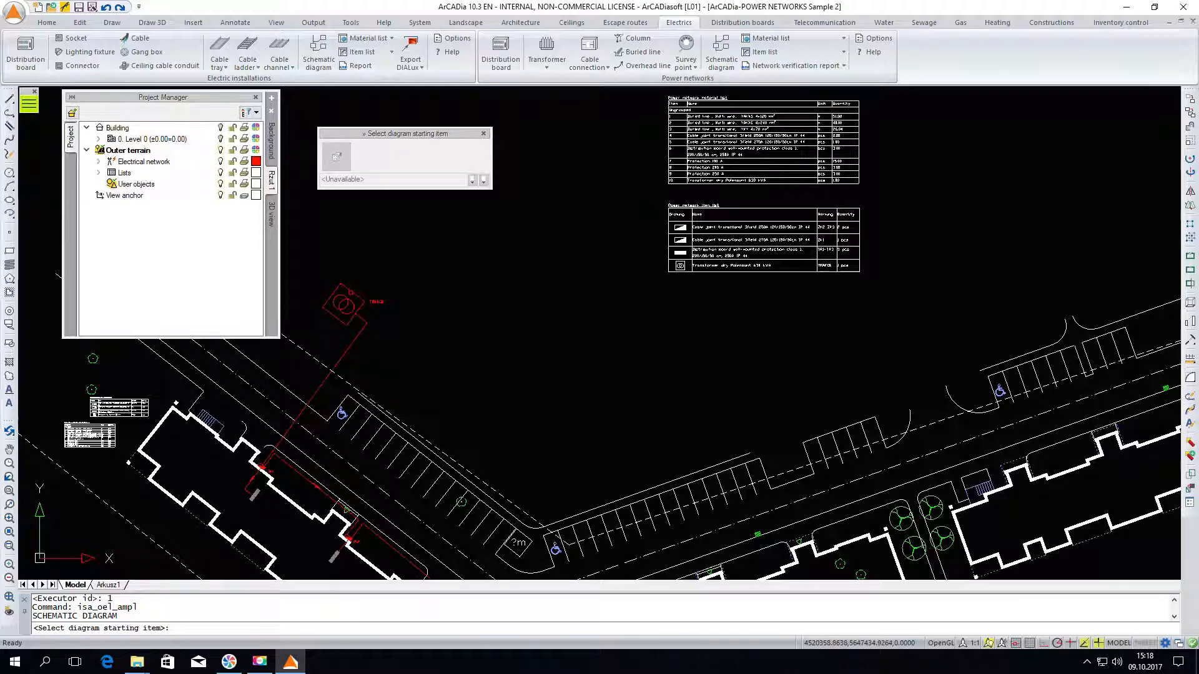
{"action": "left_click", "coordinate": [351, 292]}
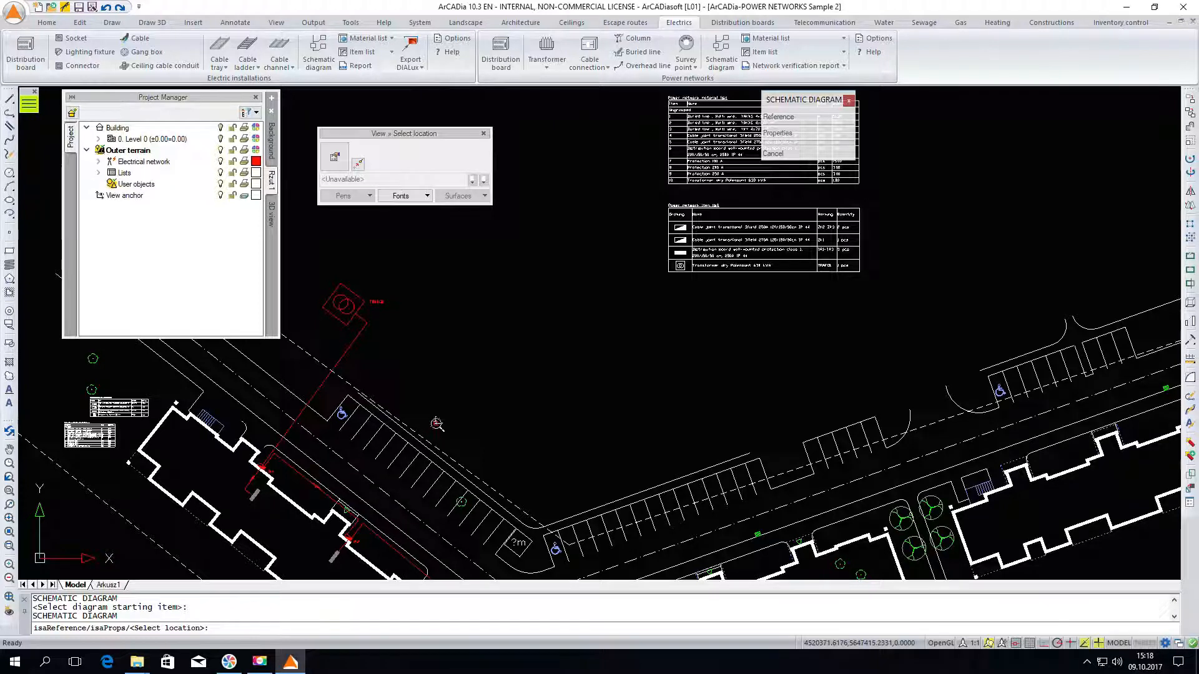
{"action": "scroll", "coordinate": [437, 424], "scroll_direction": "down", "scroll_amount": 2}
{"action": "left_click", "coordinate": [590, 162]}
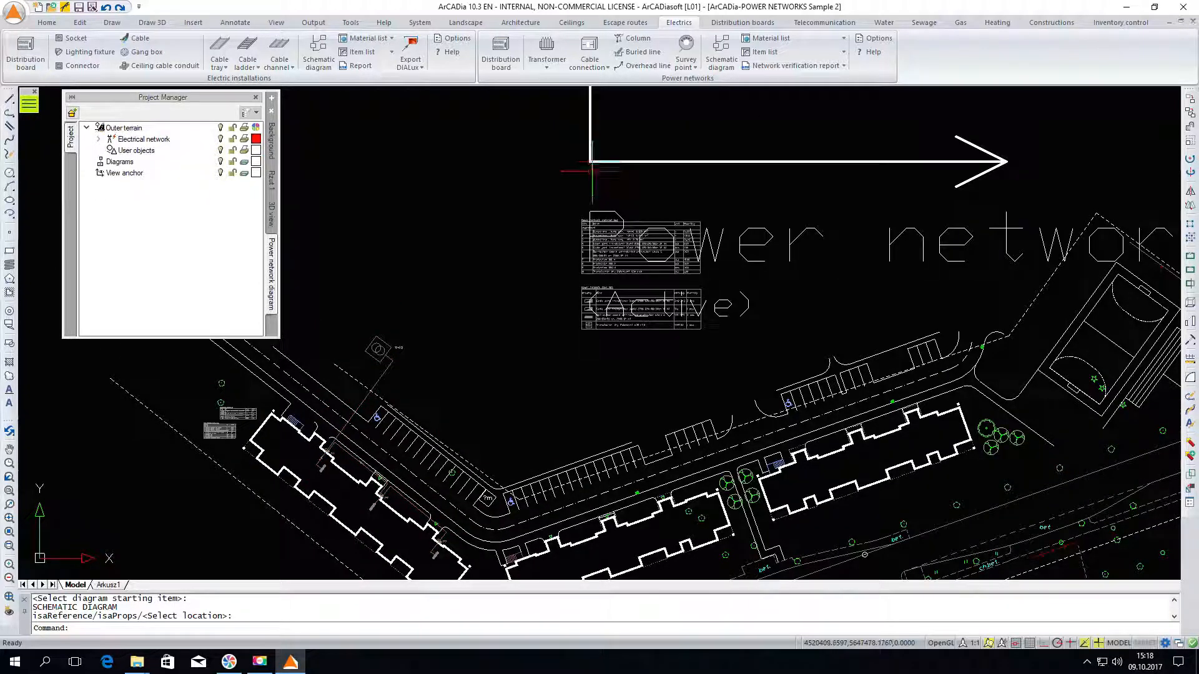
{"action": "scroll", "coordinate": [532, 316], "scroll_direction": "down", "scroll_amount": 3}
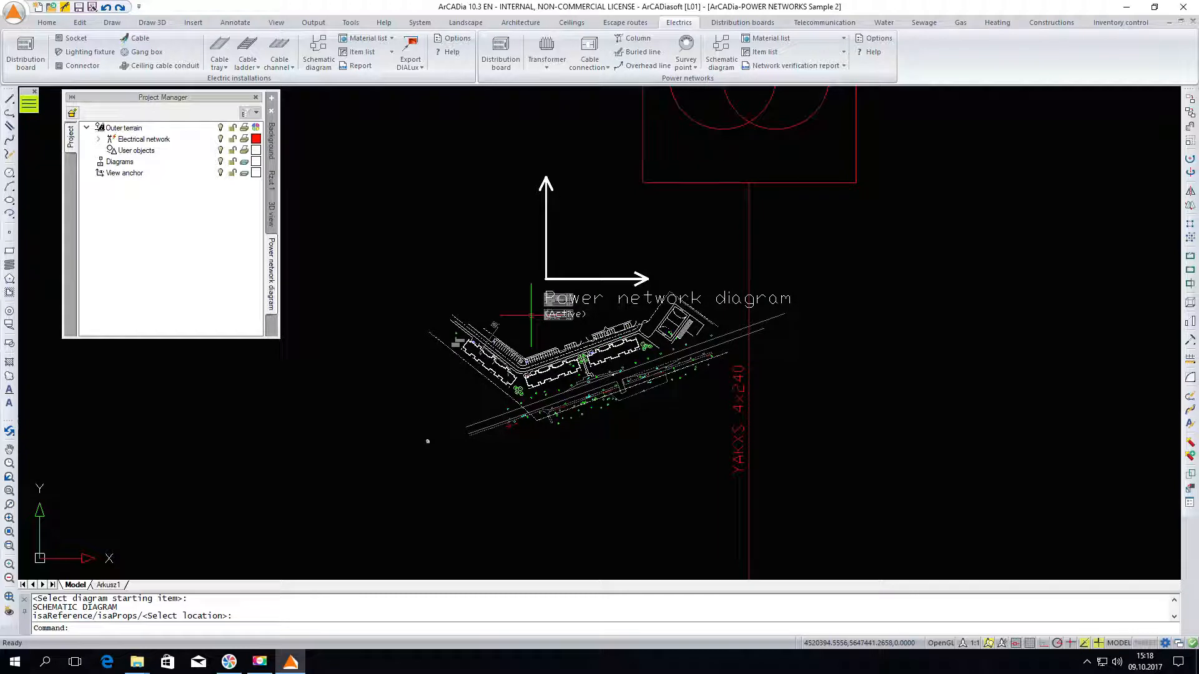
{"action": "scroll", "coordinate": [583, 272], "scroll_direction": "down", "scroll_amount": 3}
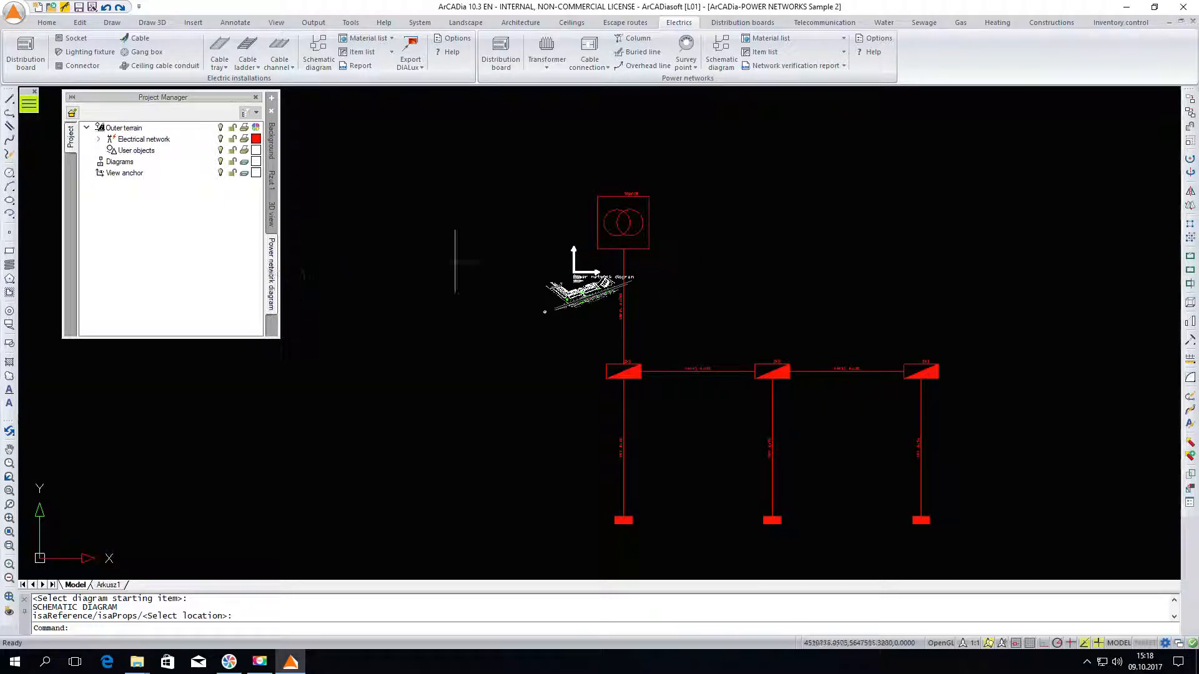
Step: Set the drawing units of the Power network diagram view to meters and regenerate the drawing
{"action": "right_click", "coordinate": [272, 287]}
{"action": "left_click", "coordinate": [296, 290]}
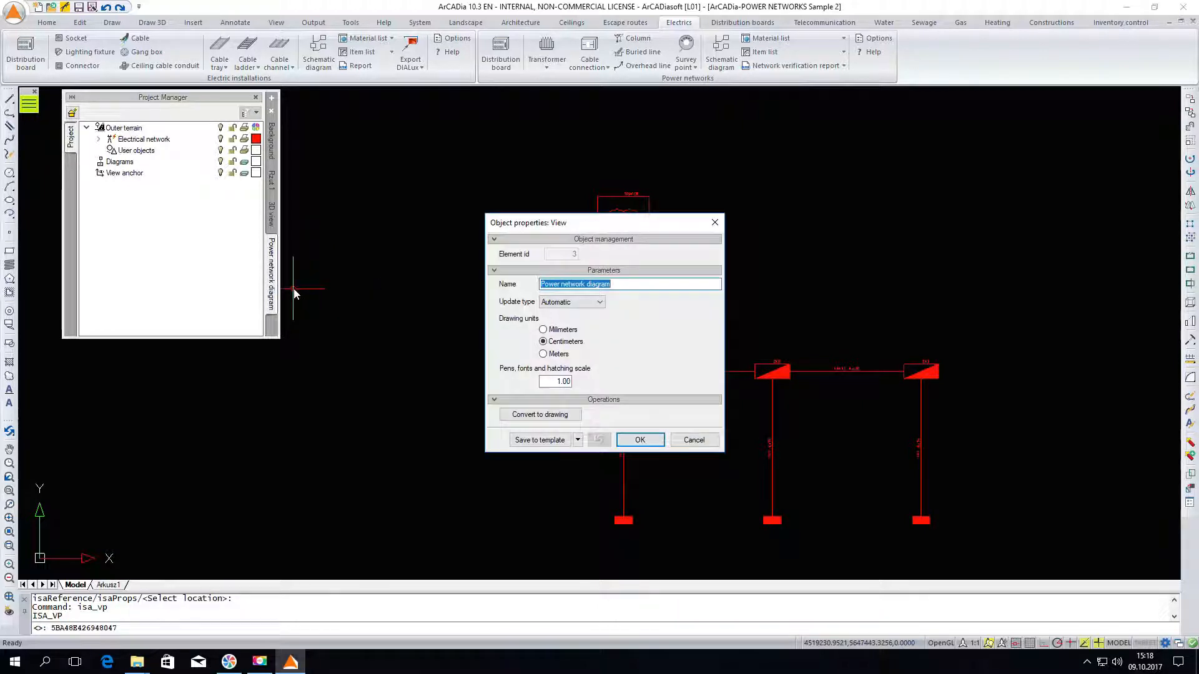
{"action": "left_click", "coordinate": [544, 354]}
{"action": "left_click", "coordinate": [638, 439]}
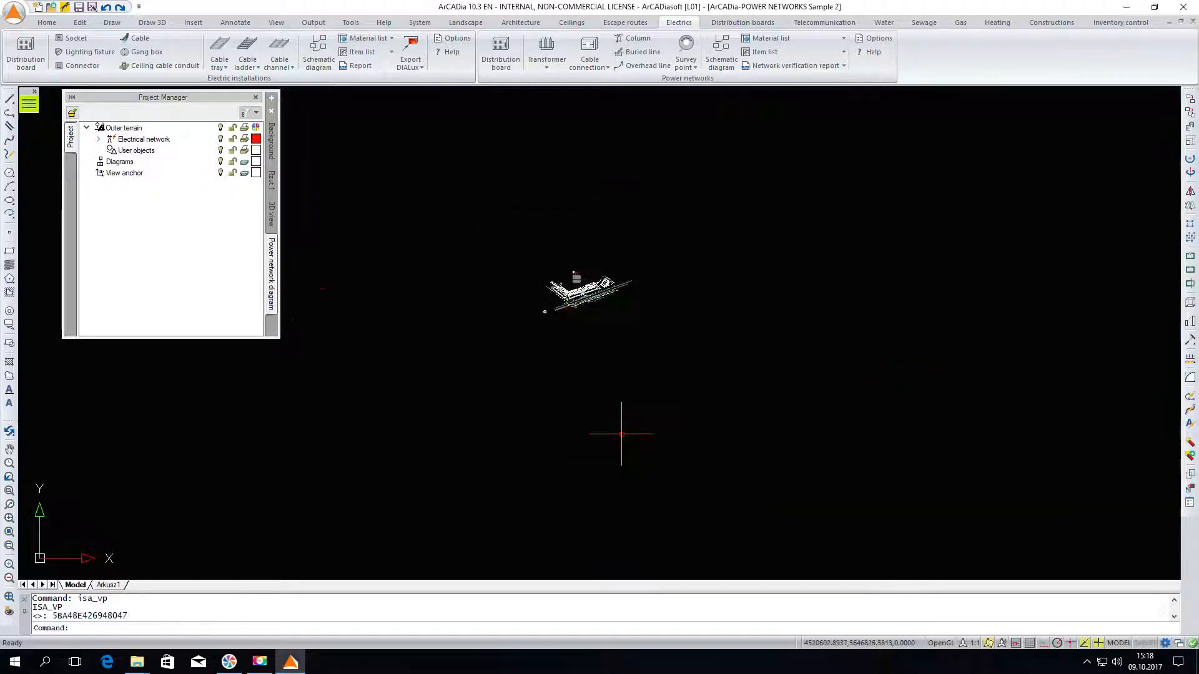
{"action": "scroll", "coordinate": [581, 304], "scroll_direction": "up", "scroll_amount": 8}
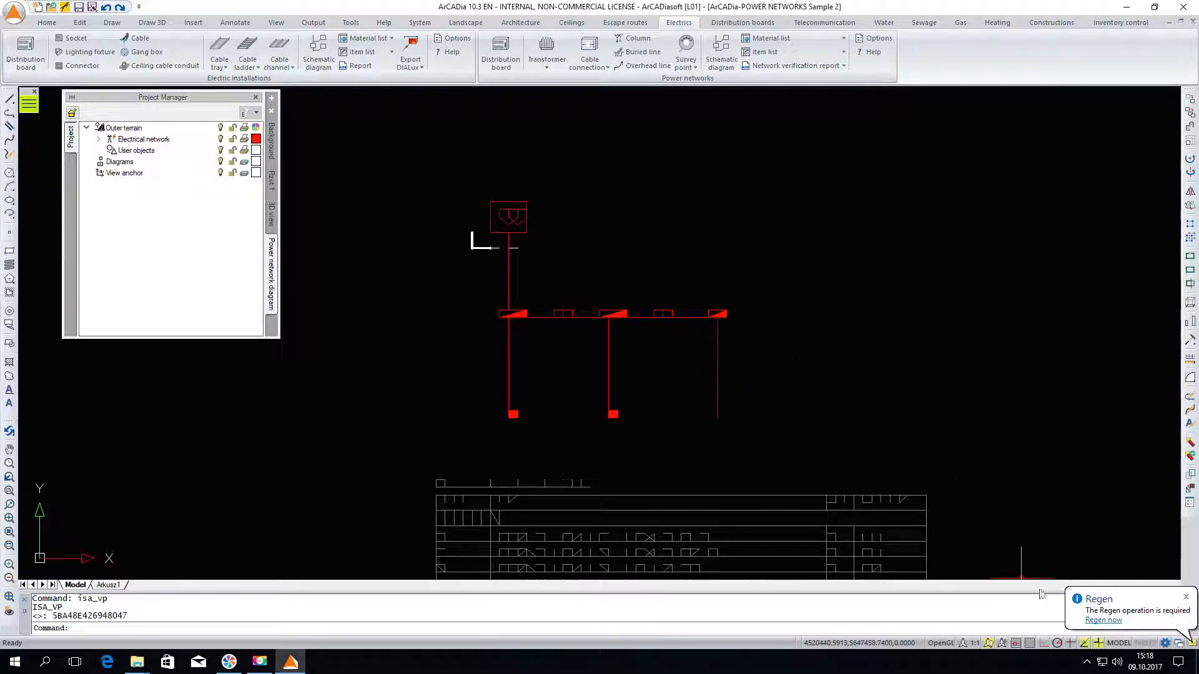
{"action": "left_click", "coordinate": [1103, 620]}
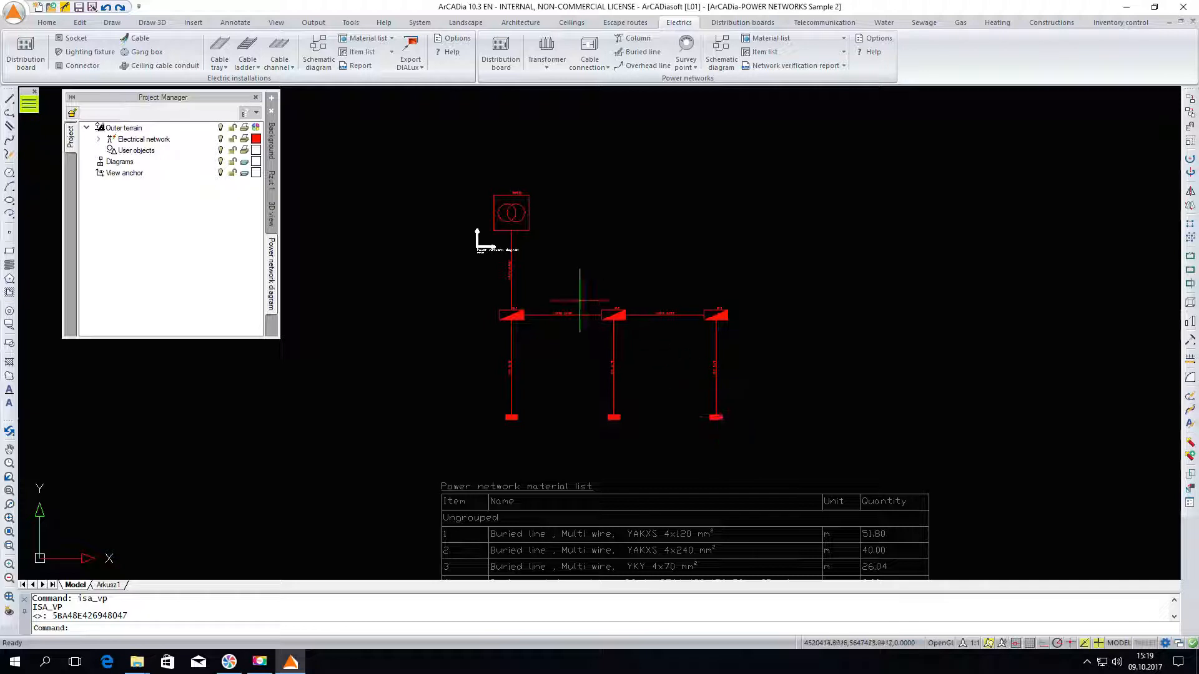
{"action": "scroll", "coordinate": [580, 300], "scroll_direction": "up", "scroll_amount": 4}
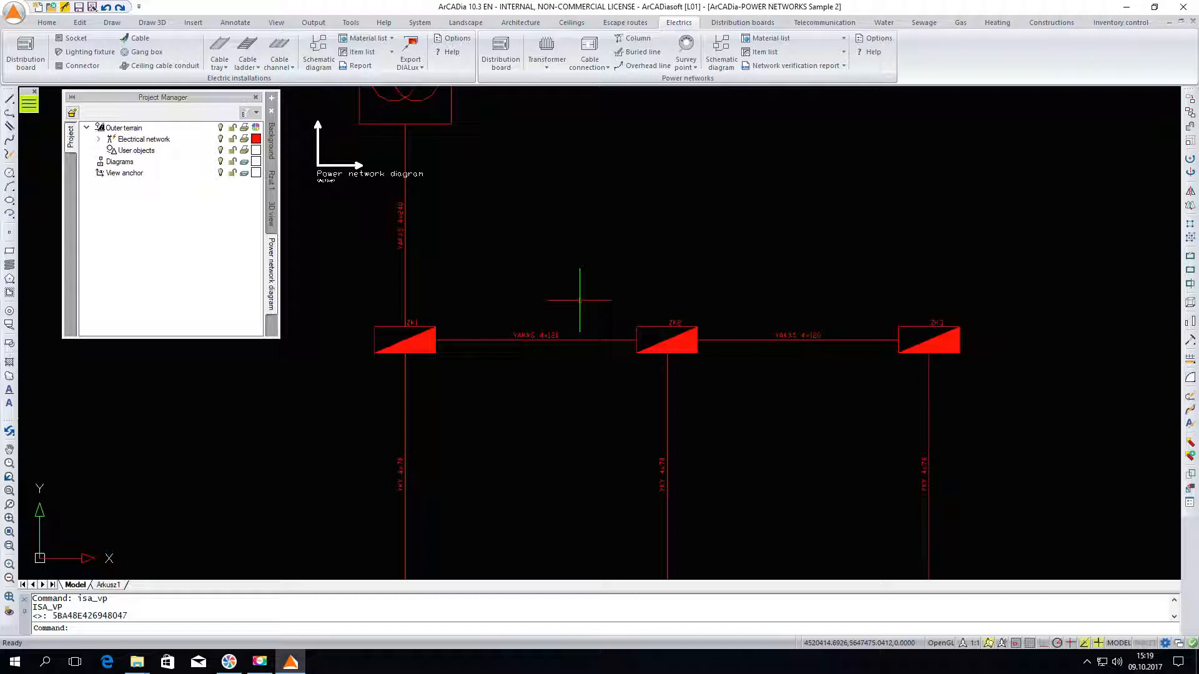
Step: Activate the Rzut 1 view and generate an RTF network verification report for the TRAFO1 circuits to TR1, TR2 and TR3
{"action": "left_click", "coordinate": [781, 69]}
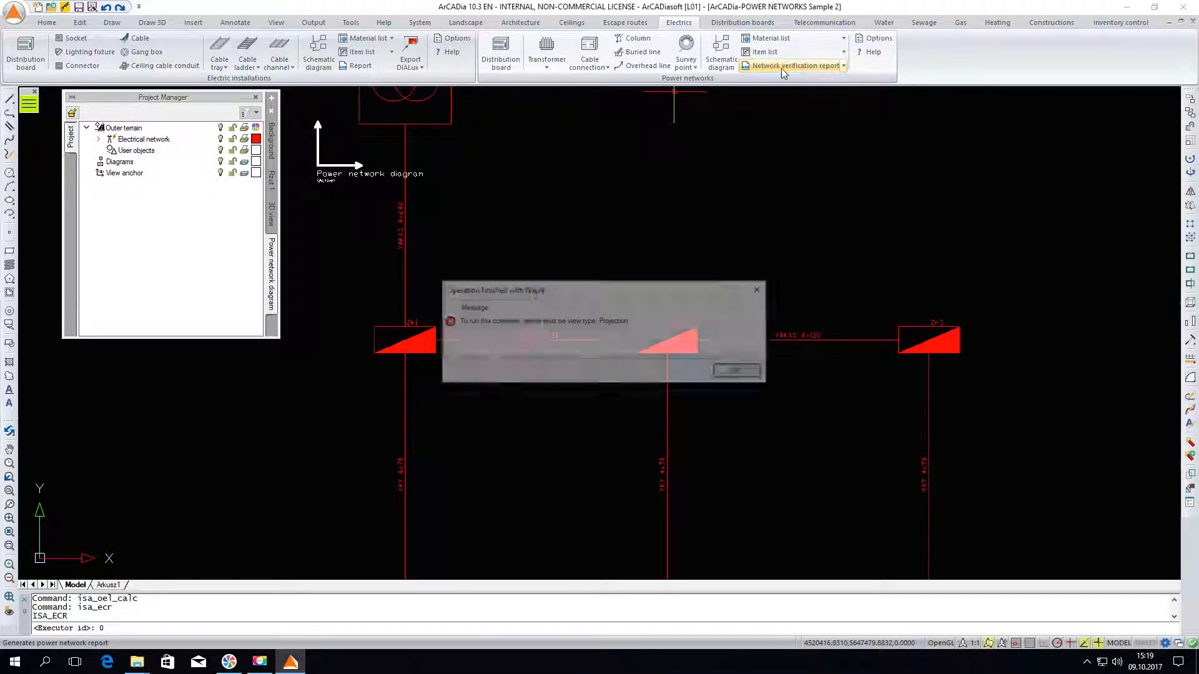
{"action": "left_click", "coordinate": [737, 373]}
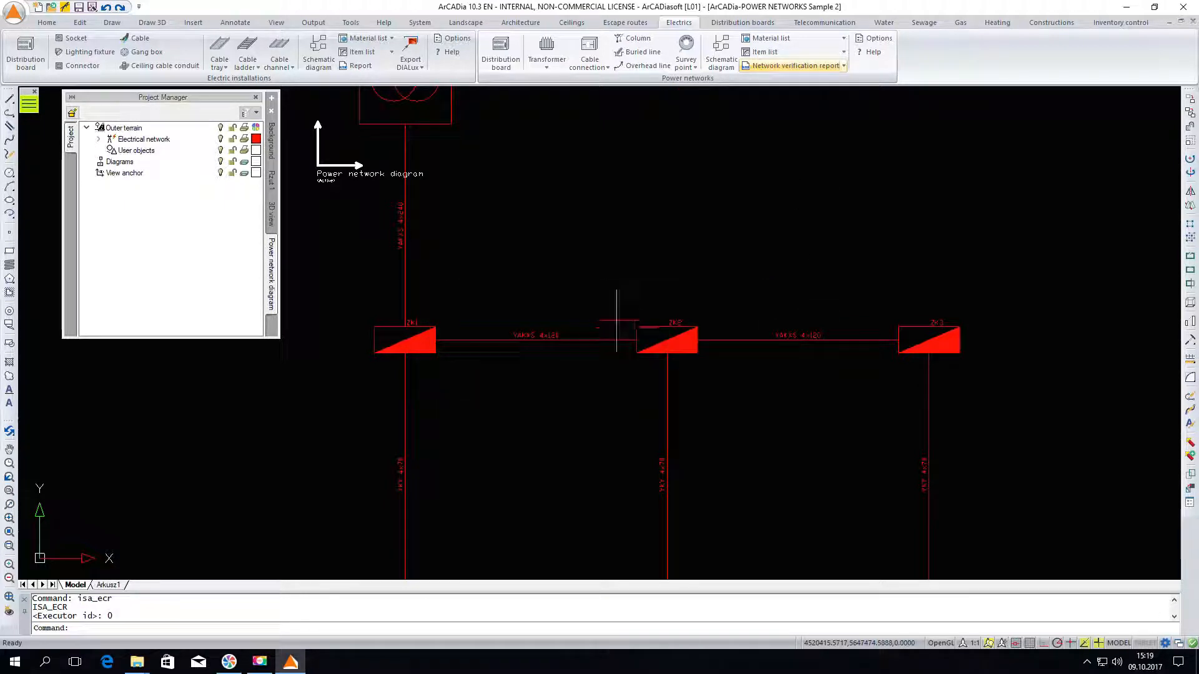
{"action": "left_click", "coordinate": [275, 181]}
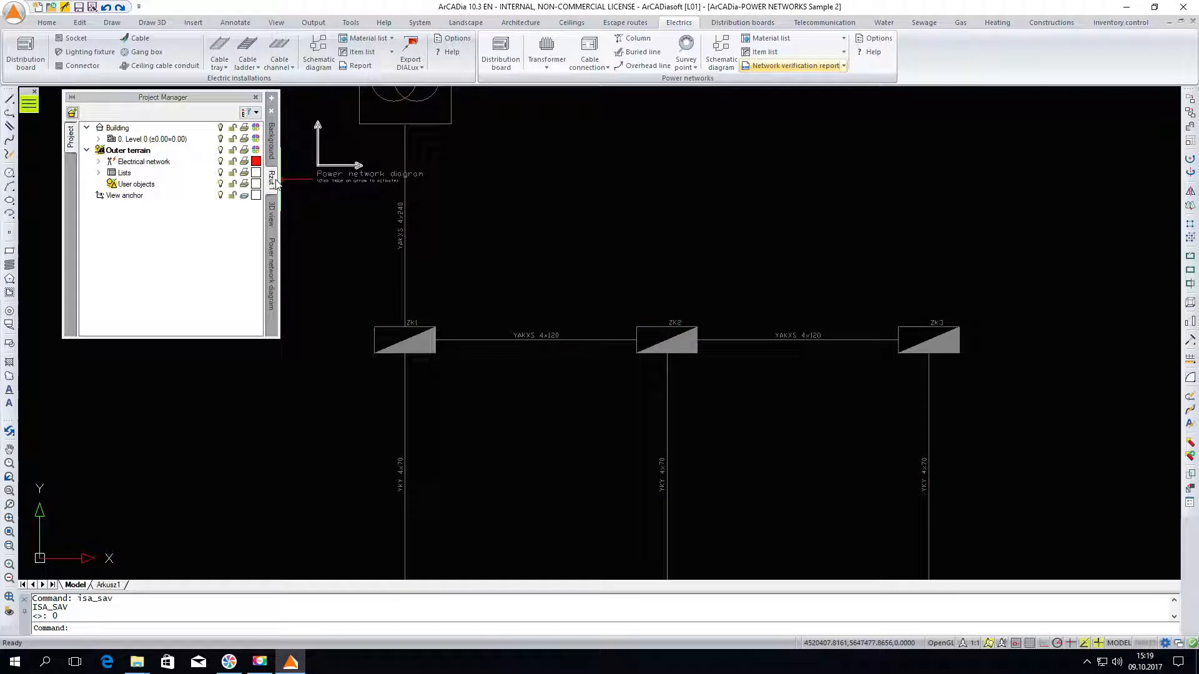
{"action": "left_click", "coordinate": [785, 66]}
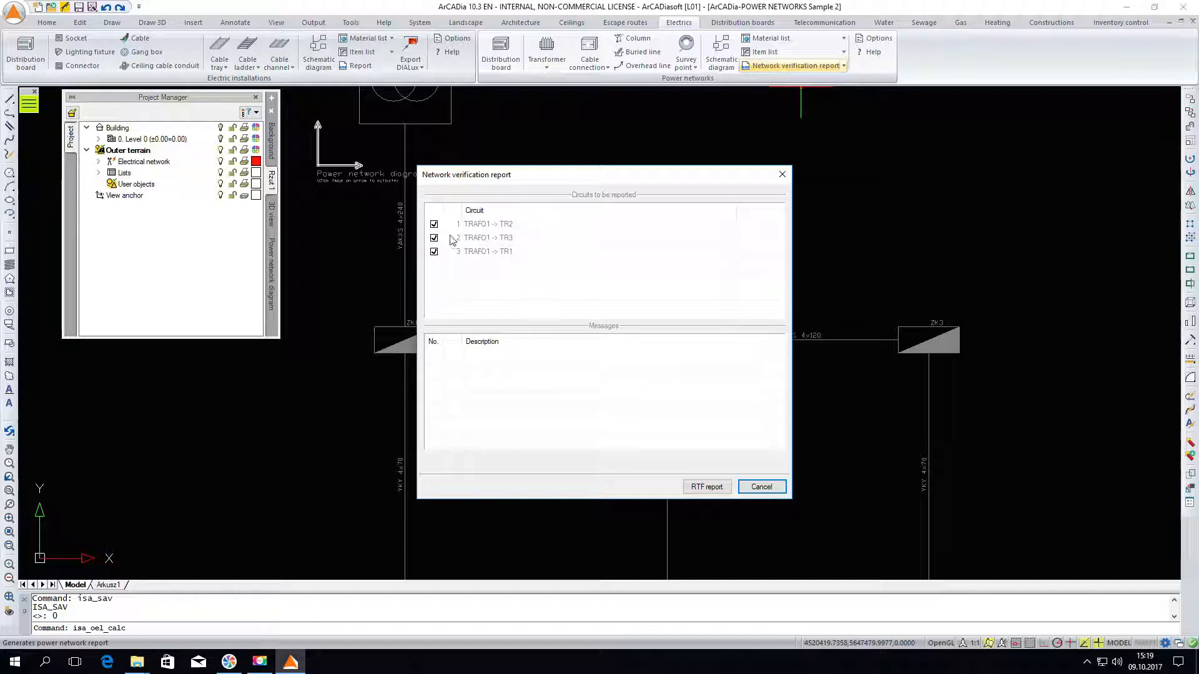
{"action": "left_click", "coordinate": [711, 491]}
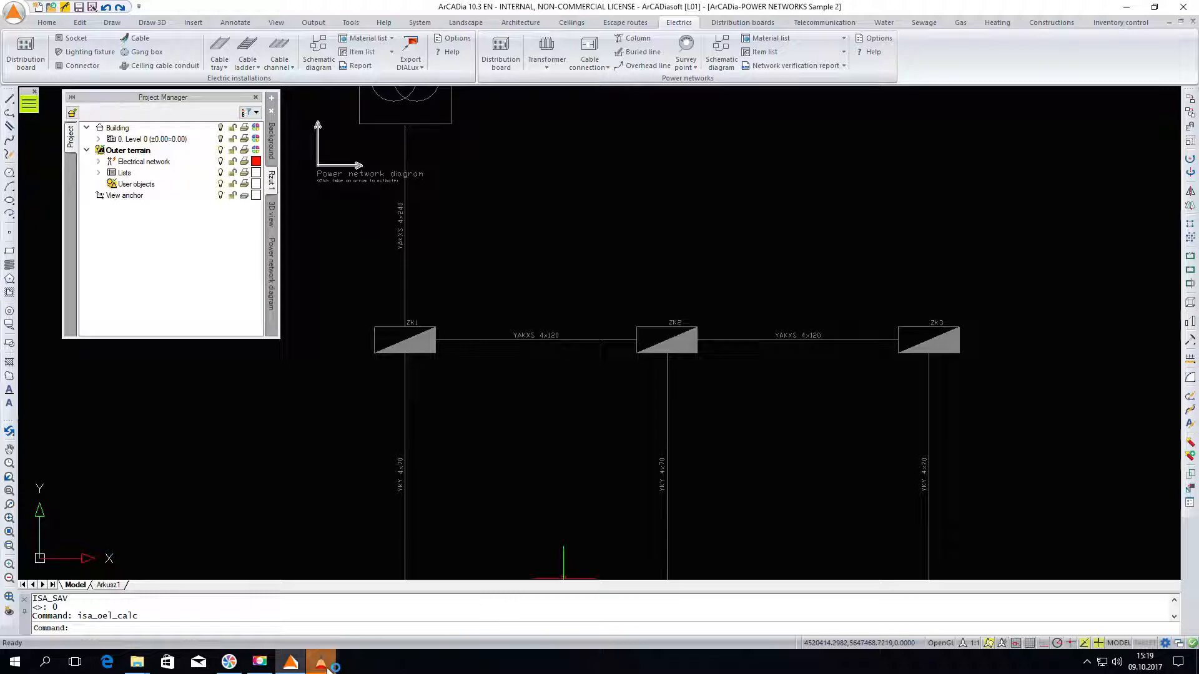
Step: Switch to ArCADia-TEXT and review the report's line specification, voltage drop, current-carrying capacity and protection checks
{"action": "mouse_move", "coordinate": [328, 668]}
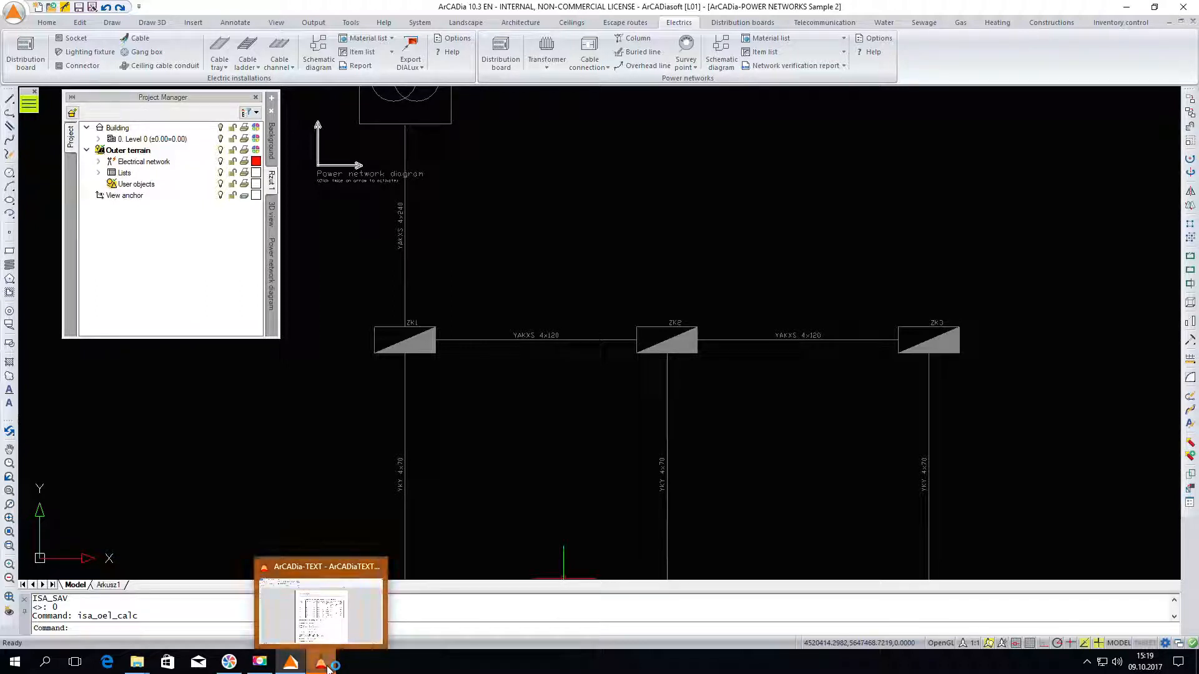
{"action": "left_click", "coordinate": [328, 668]}
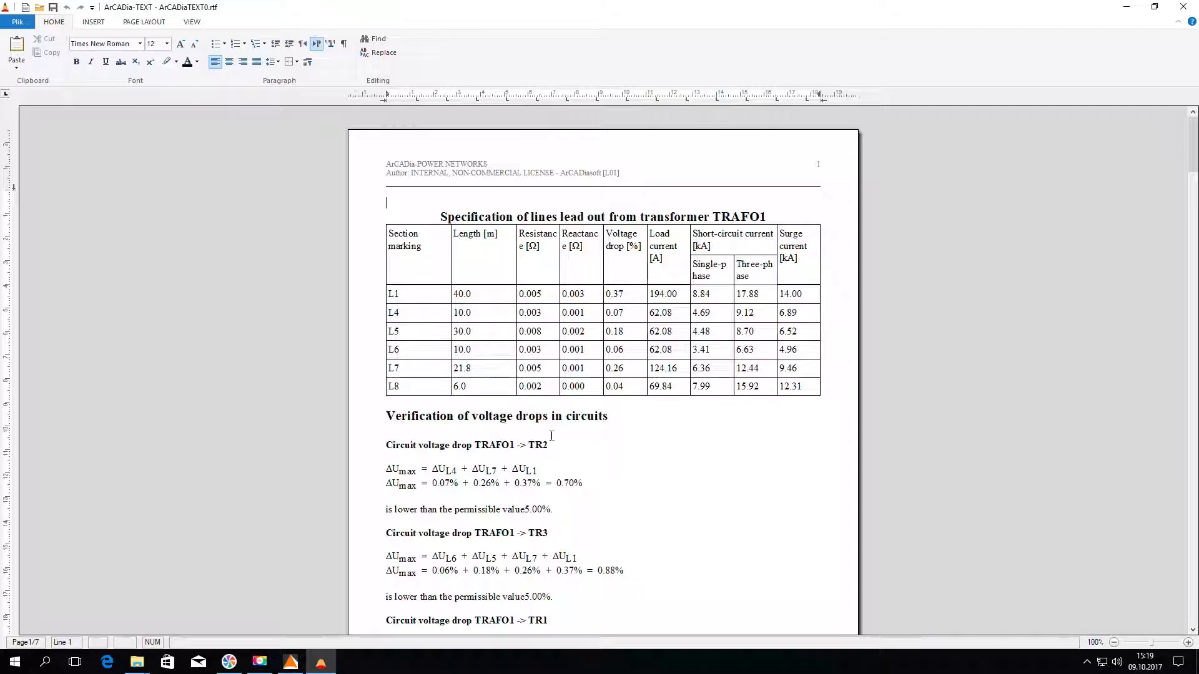
{"action": "scroll", "coordinate": [739, 387], "scroll_direction": "down", "scroll_amount": 10}
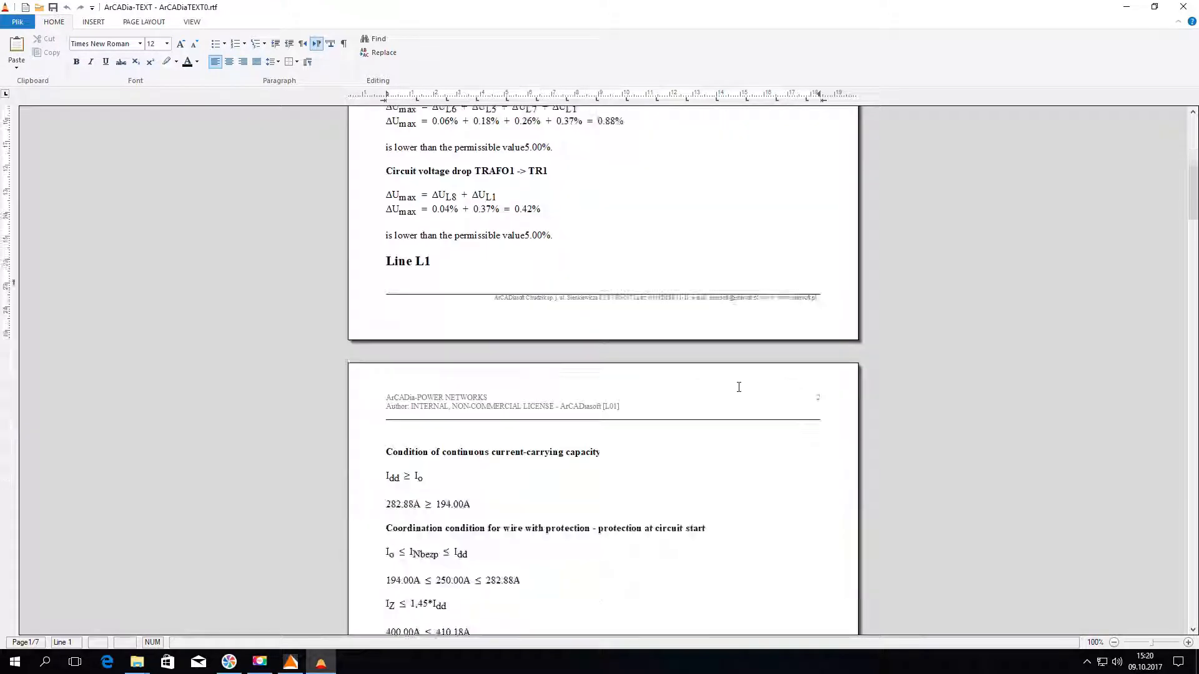
{"action": "scroll", "coordinate": [739, 387], "scroll_direction": "down", "scroll_amount": 12}
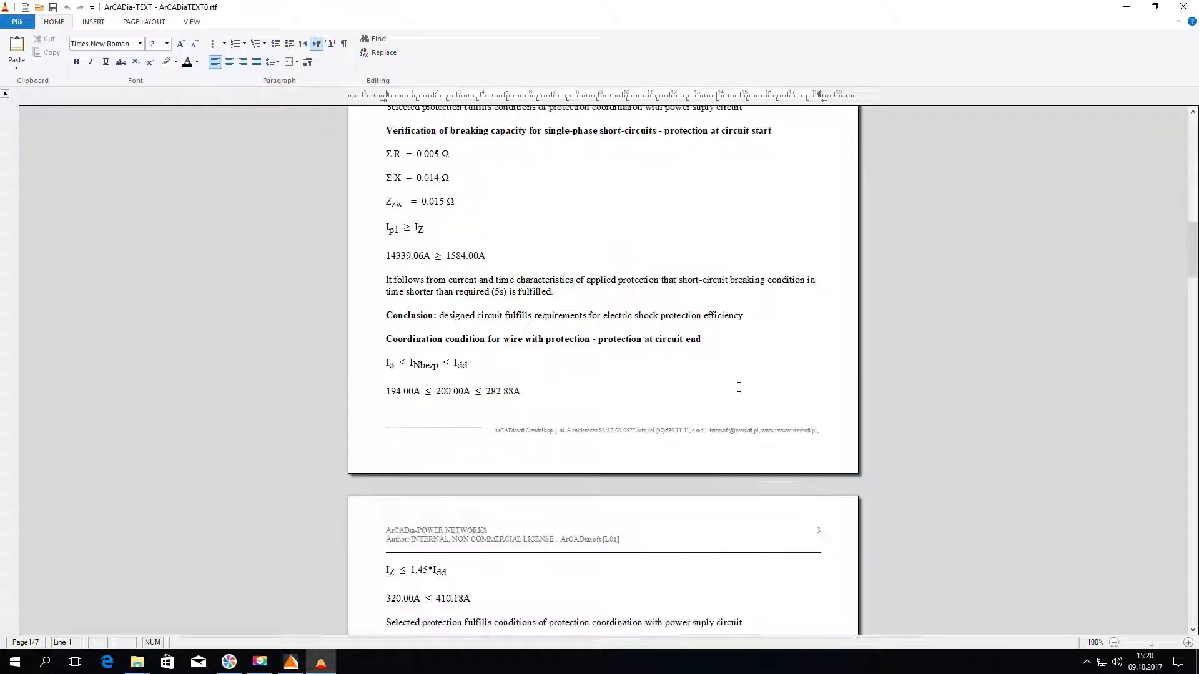
{"action": "scroll", "coordinate": [739, 387], "scroll_direction": "down", "scroll_amount": 9}
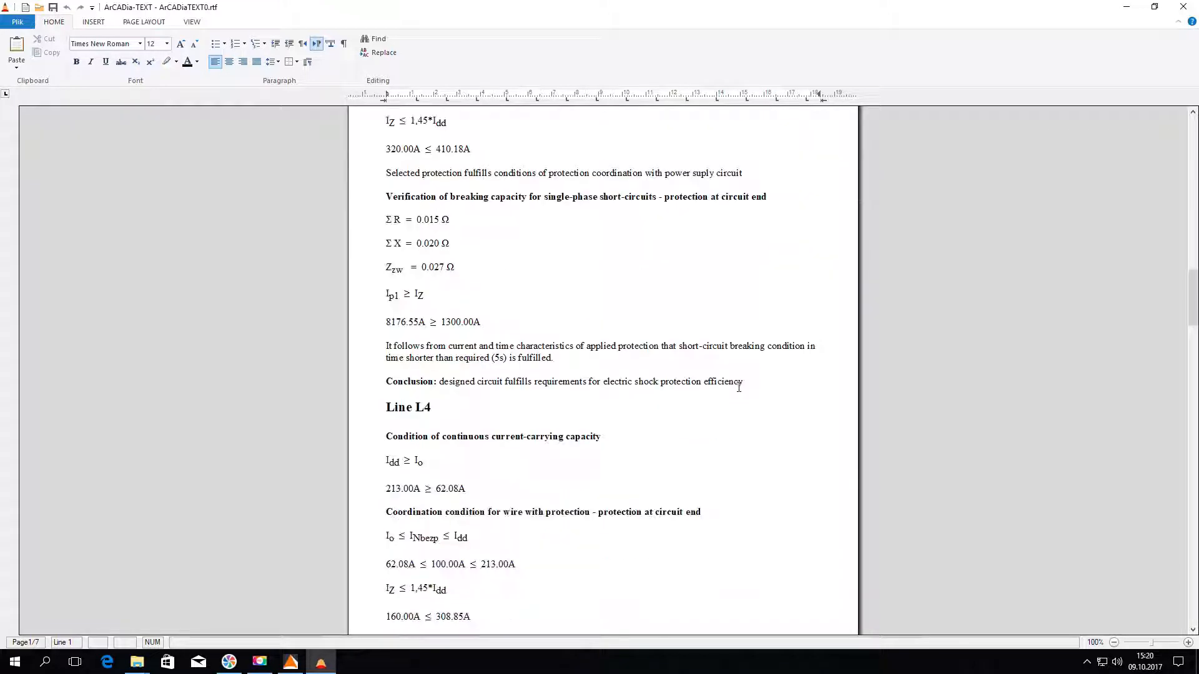
{"action": "scroll", "coordinate": [738, 387], "scroll_direction": "down", "scroll_amount": 10}
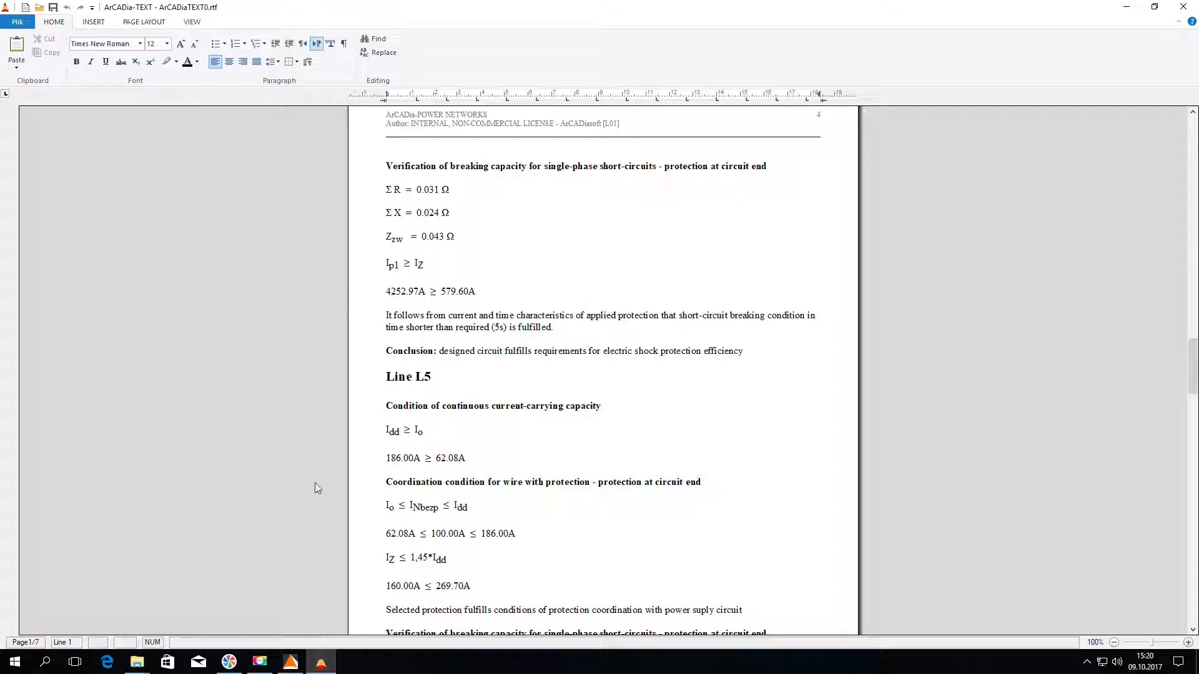
Step: Close the verification report, saving the document, and return to the diagram and lists in the power network drawing
{"action": "left_click", "coordinate": [1188, 8]}
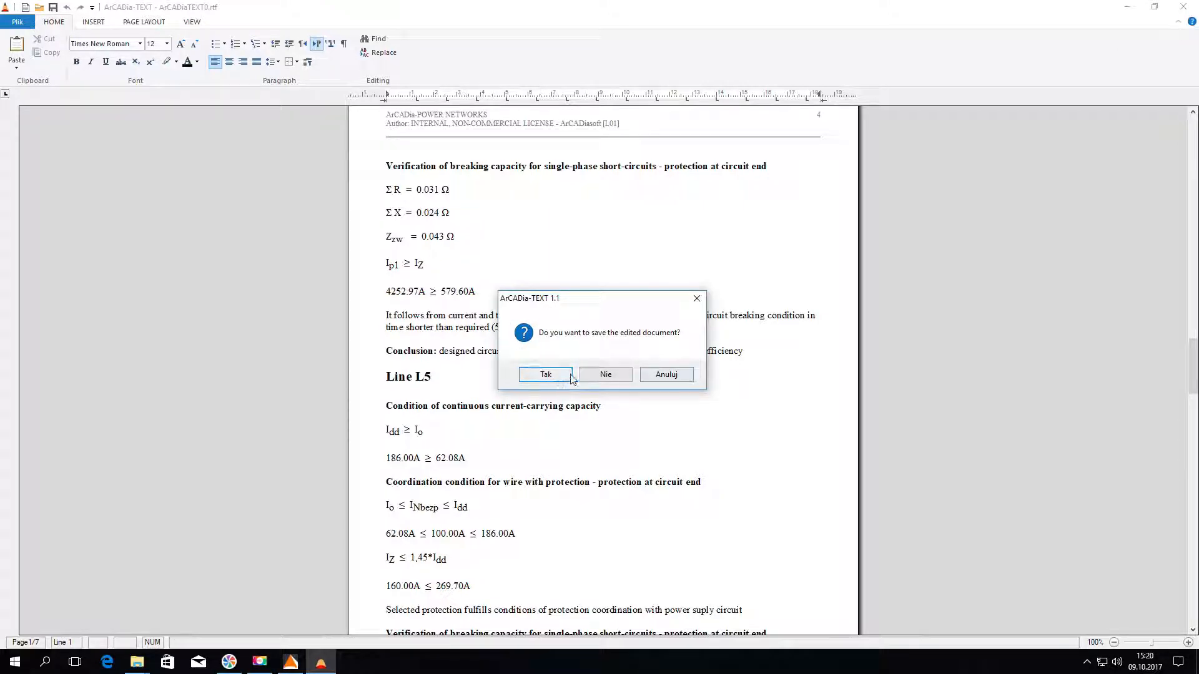
{"action": "left_click", "coordinate": [553, 377]}
{"action": "scroll", "coordinate": [816, 214], "scroll_direction": "down", "scroll_amount": 2}
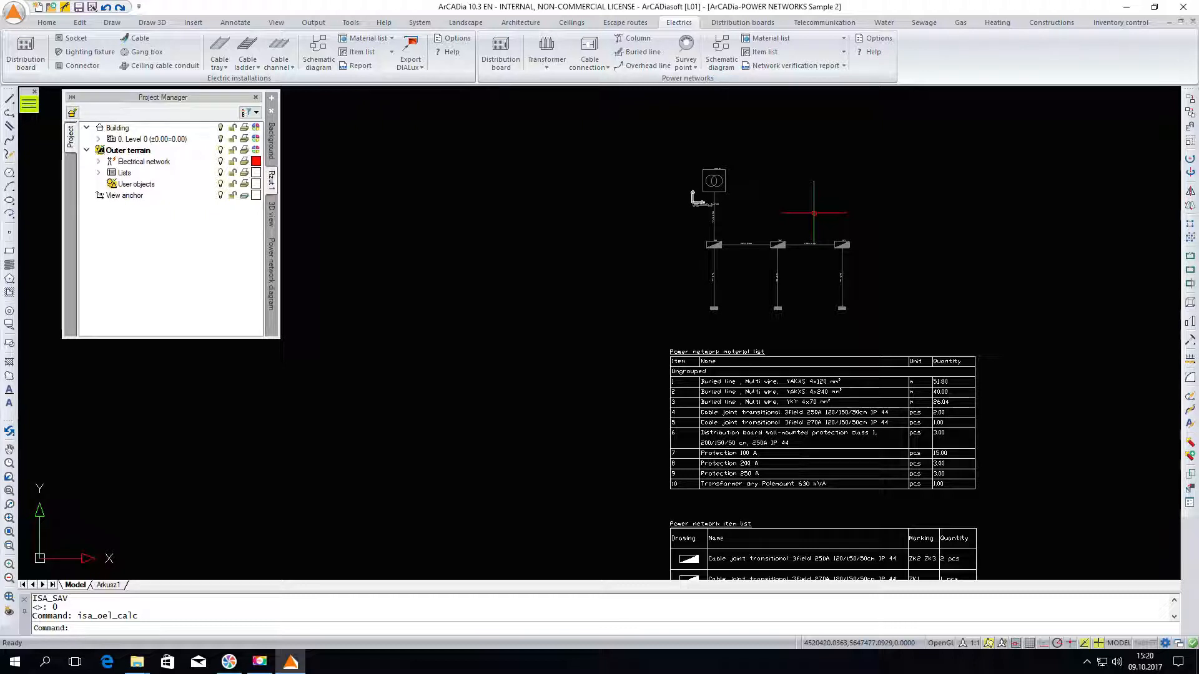
{"action": "key", "text": "alt"}
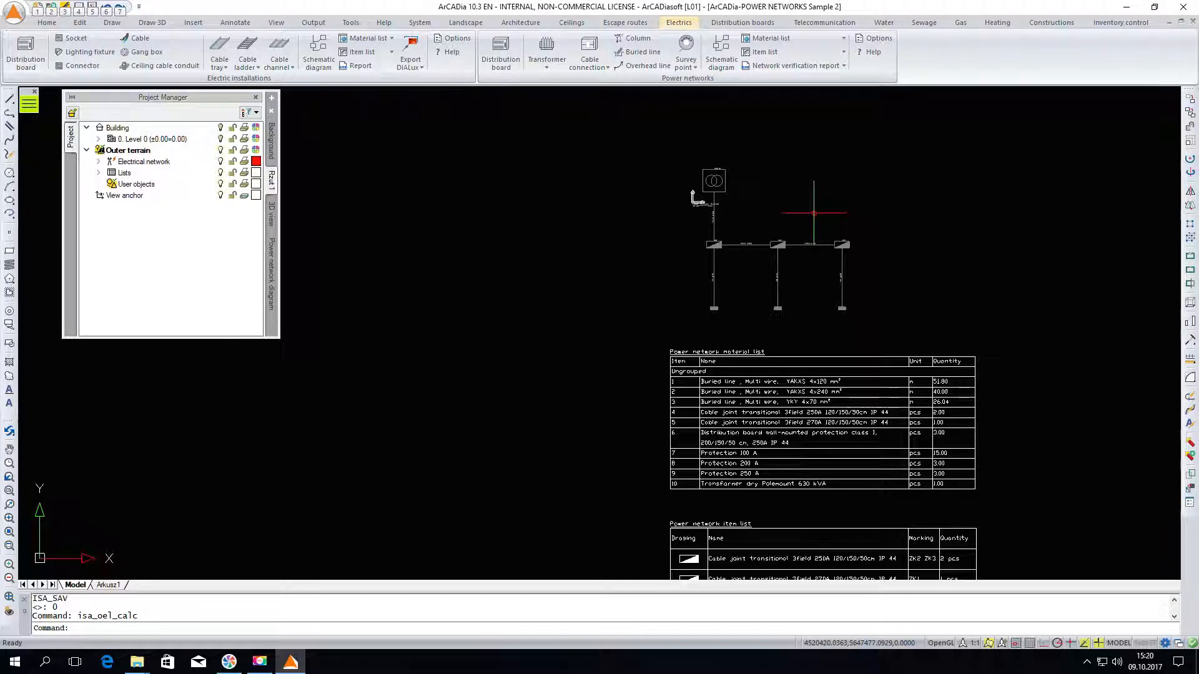